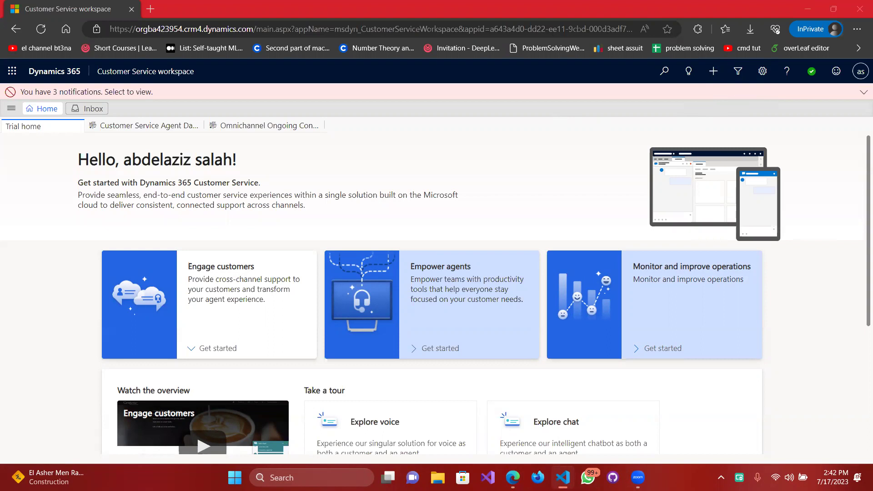
Review the task requirements in the HW.md notes, then return to the browser.
key(super+Right)
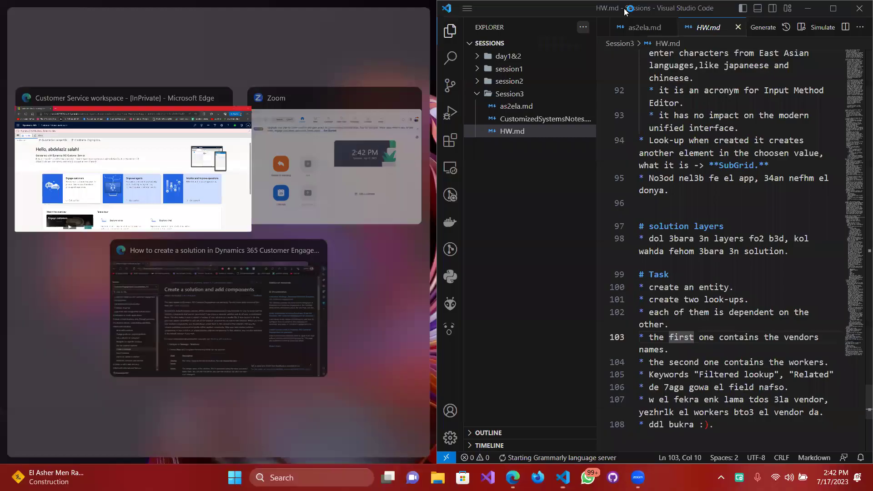
key(super+Up)
key(ctrl+k)
key(v)
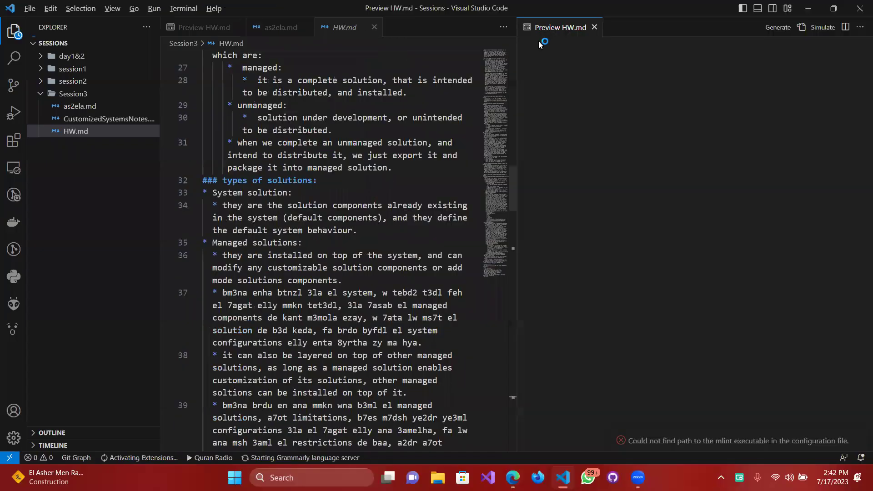
click(595, 28)
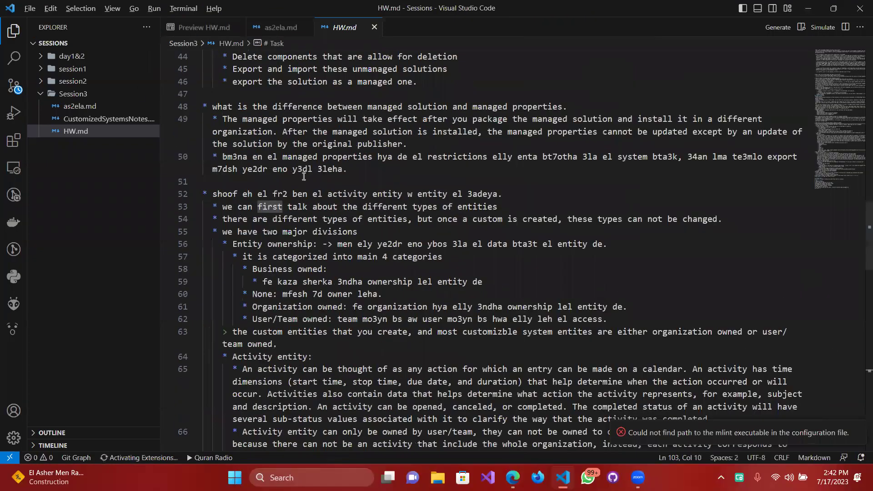
scroll(313, 177, down, 5)
scroll(314, 177, down, 5)
scroll(314, 177, down, 5)
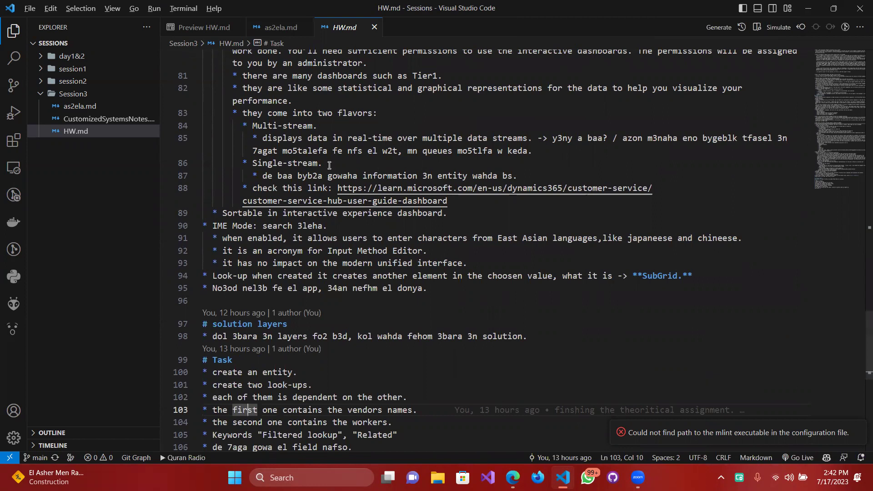
scroll(483, 172, down, 4)
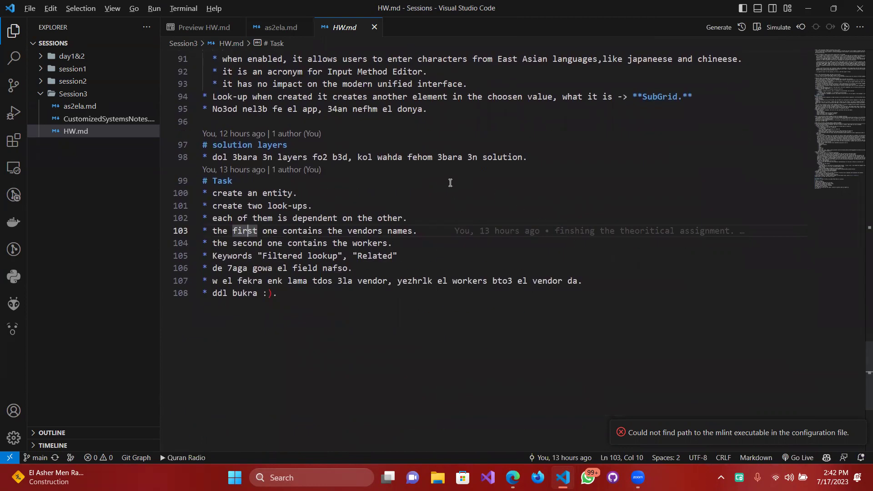
drag(298, 300, 193, 216)
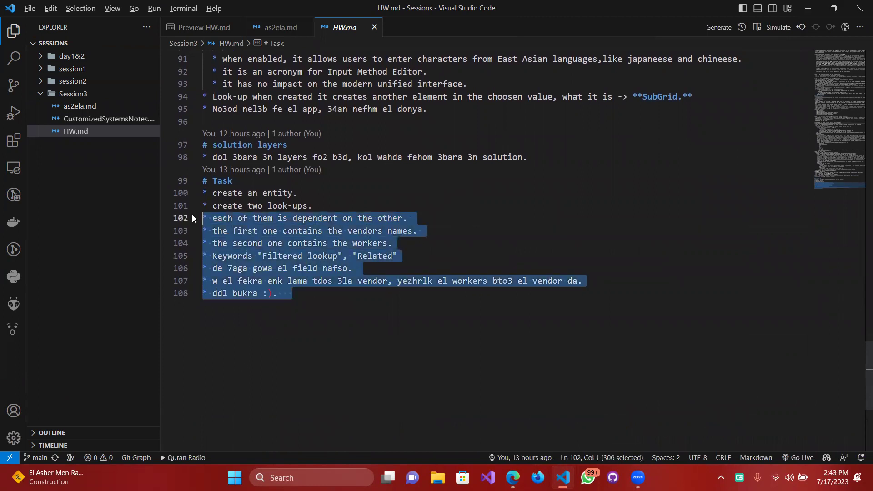
click(354, 315)
click(805, 9)
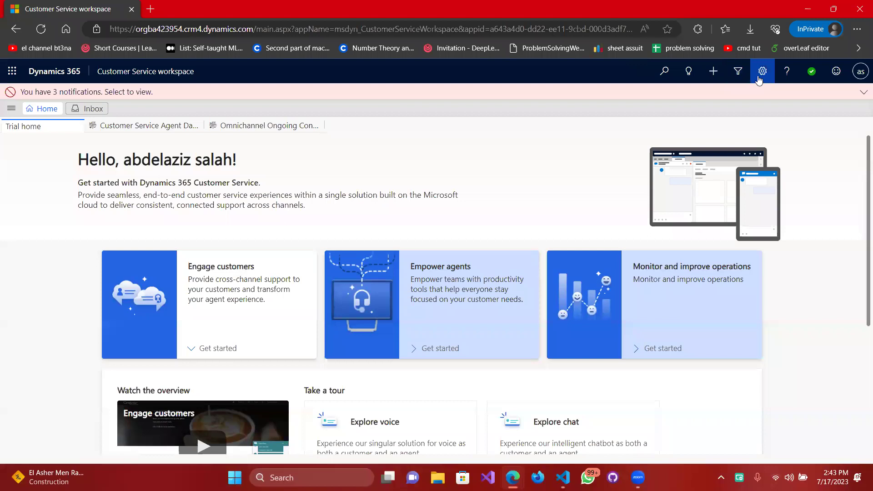
Go from the gear icon through Advanced Settings and Customizations to Publishers.
click(762, 71)
click(687, 116)
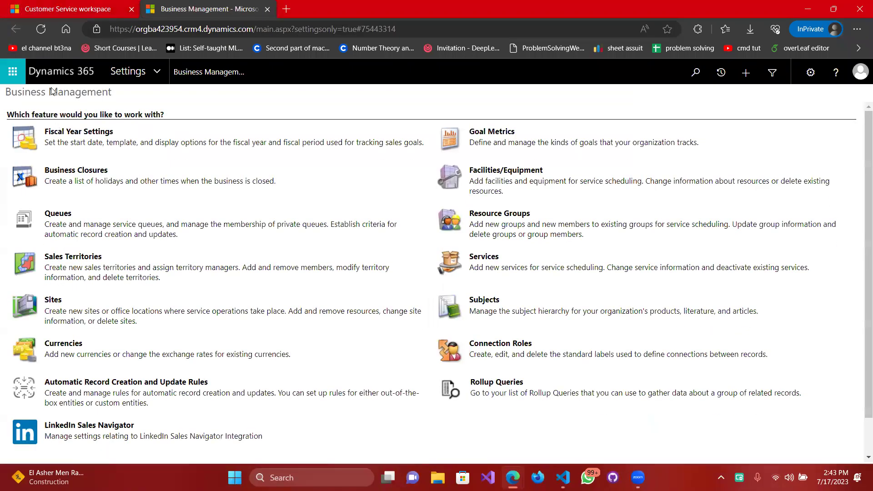
click(158, 76)
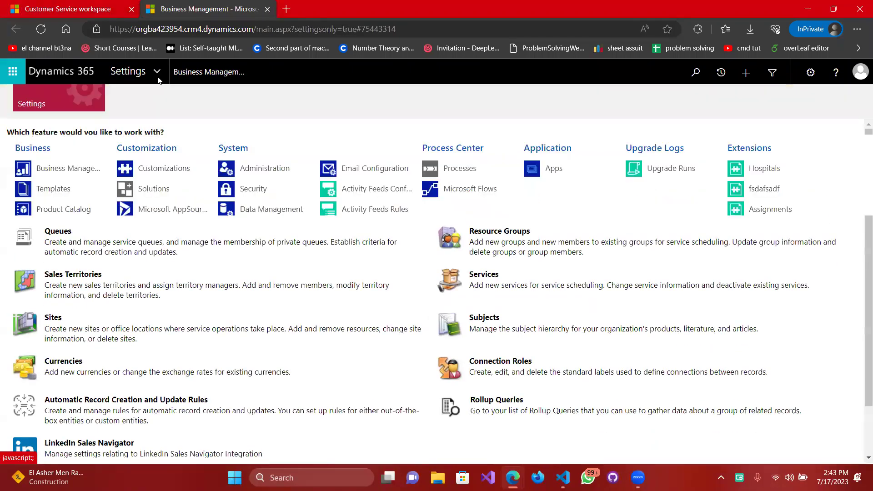
click(168, 173)
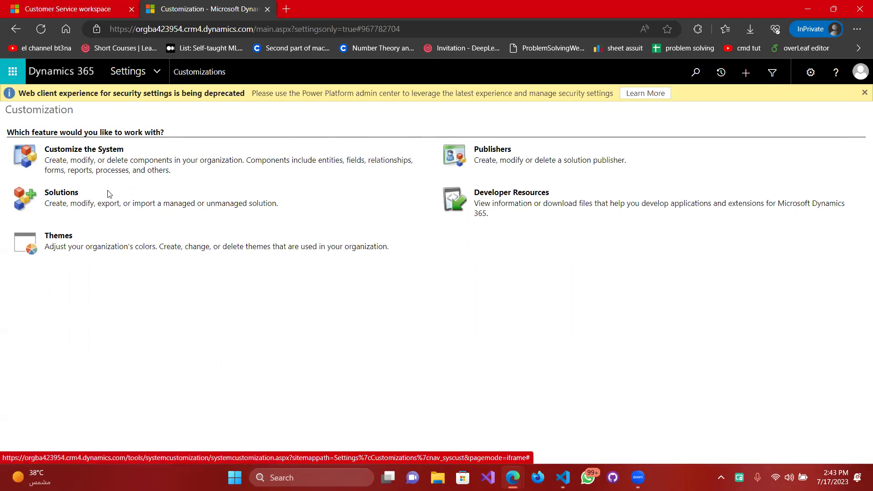
click(497, 151)
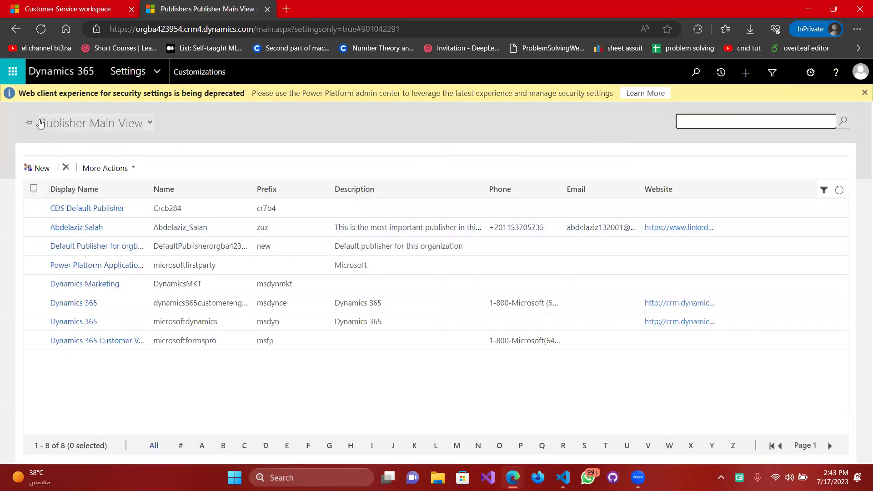
Start a new publisher and enter its display name, letting the unique name auto-fill.
click(41, 168)
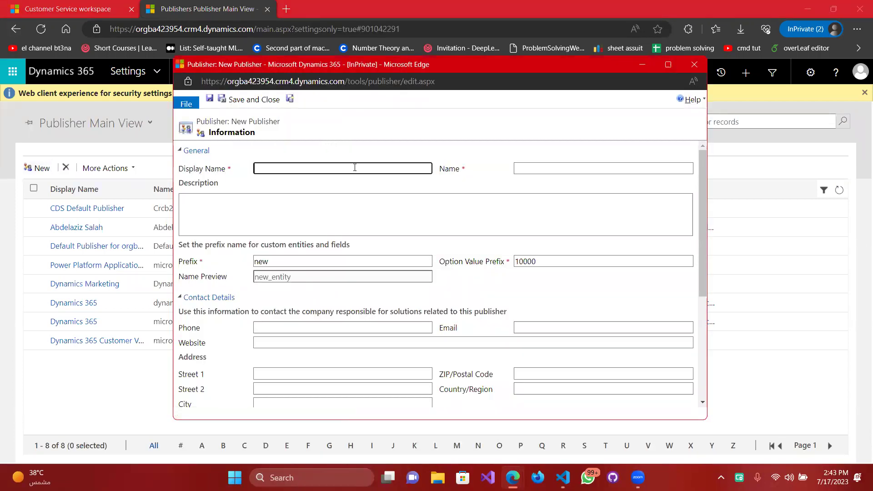
key(Tab)
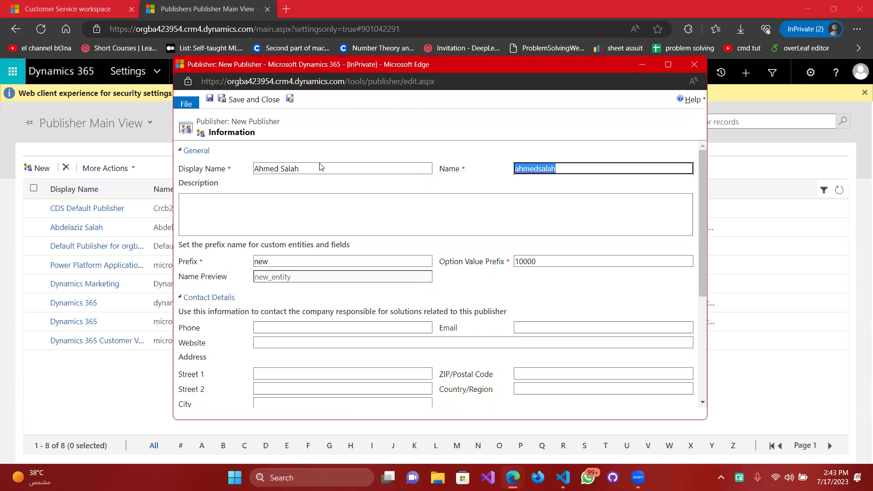
key(Tab)
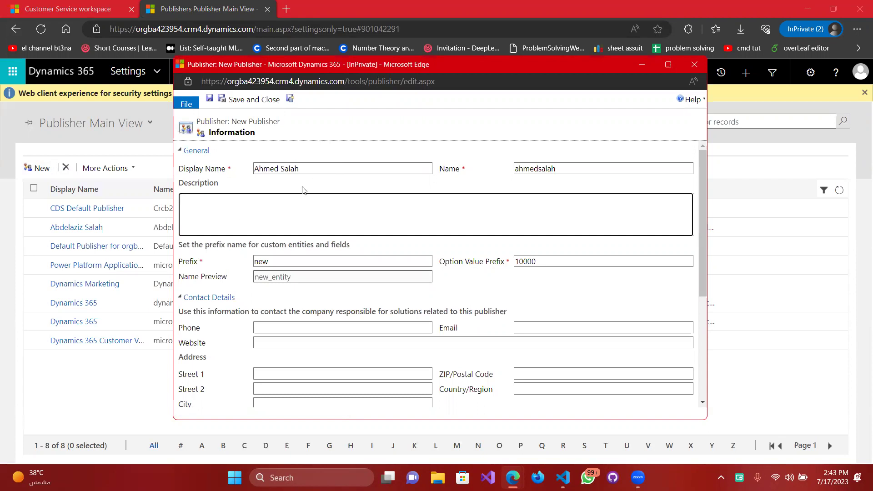
Set the description to 'This is one of the most important persons here', fixing typos.
text(This is one of the most important pers)
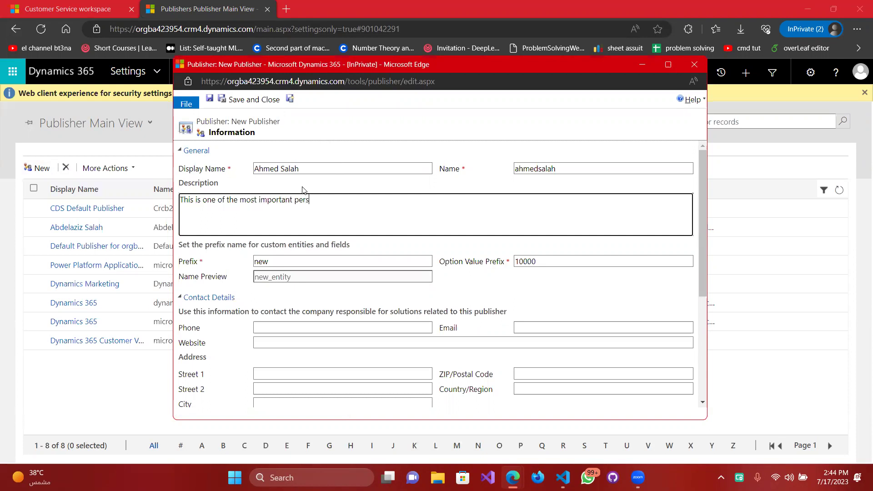
text(ons herre)
key(Tab)
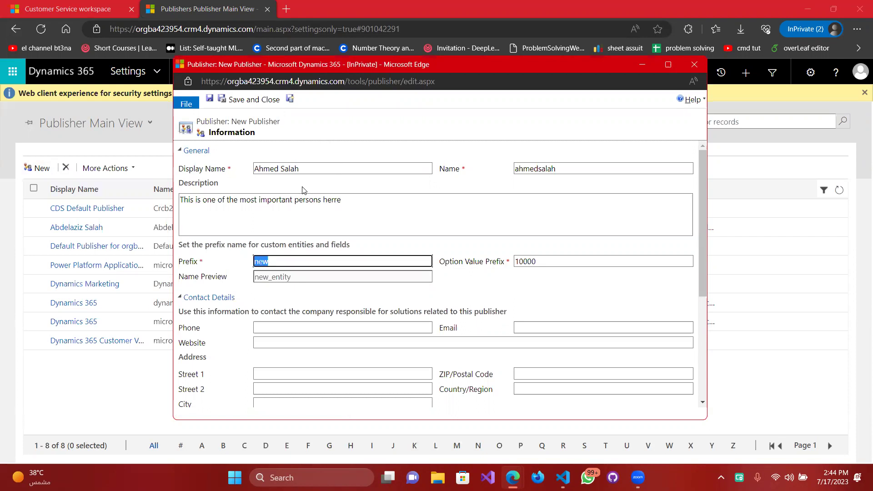
click(333, 200)
key(BackSpace)
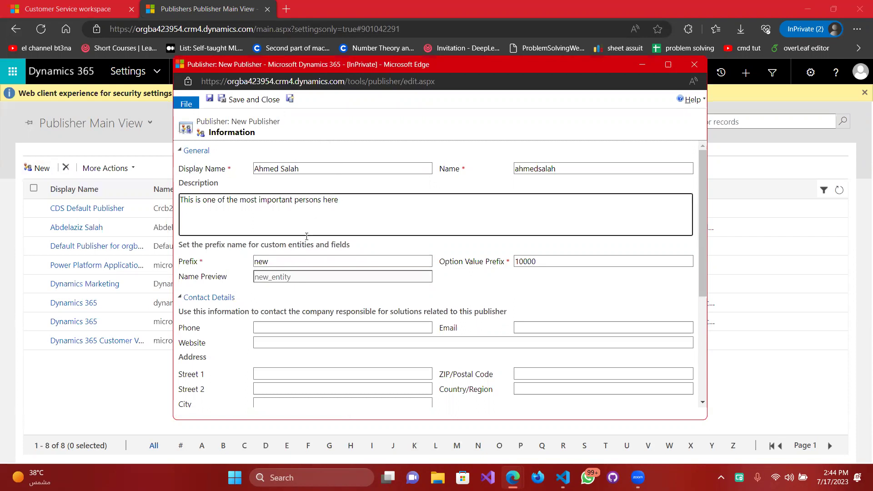
click(279, 262)
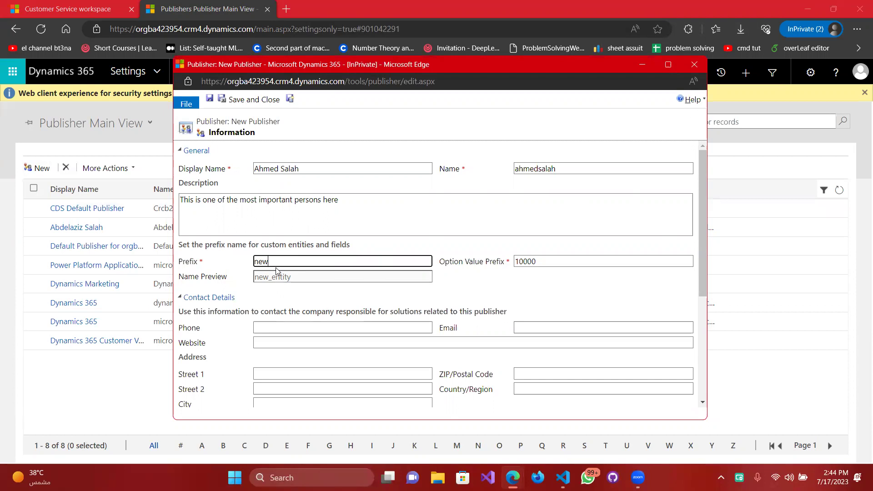
Change the publisher prefix from new to AS and the option value prefix to 20000.
key(BackSpace)
key(BackSpace)
key(BackSpace)
text(AS)
click(556, 263)
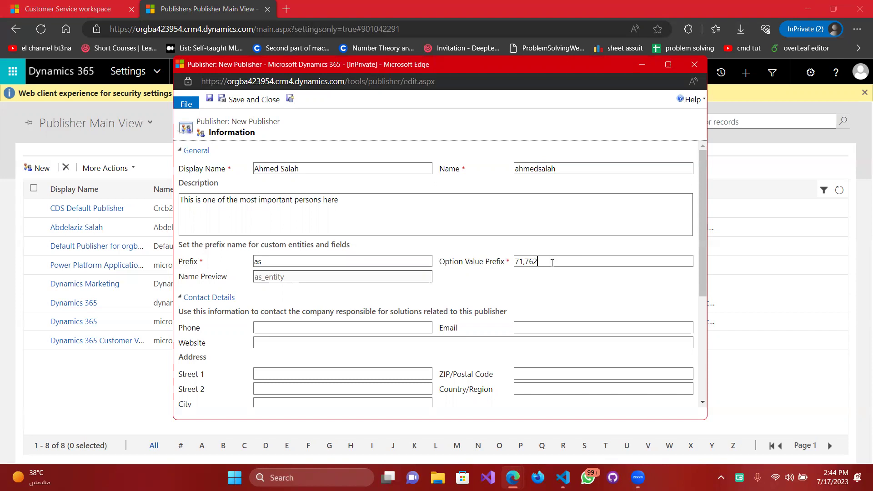
drag(552, 263, 485, 269)
text(10000)
key(ctrl+a)
text(20000)
key(Tab)
scroll(318, 287, down, 1)
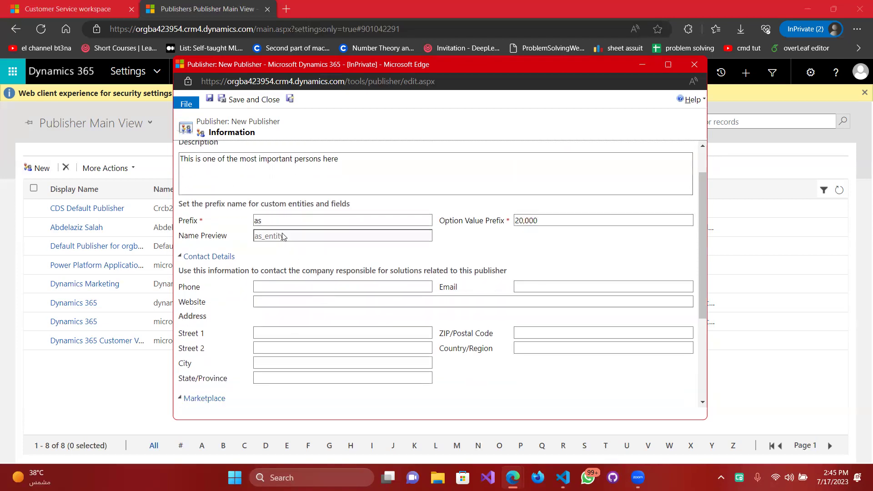
scroll(277, 245, down, 1)
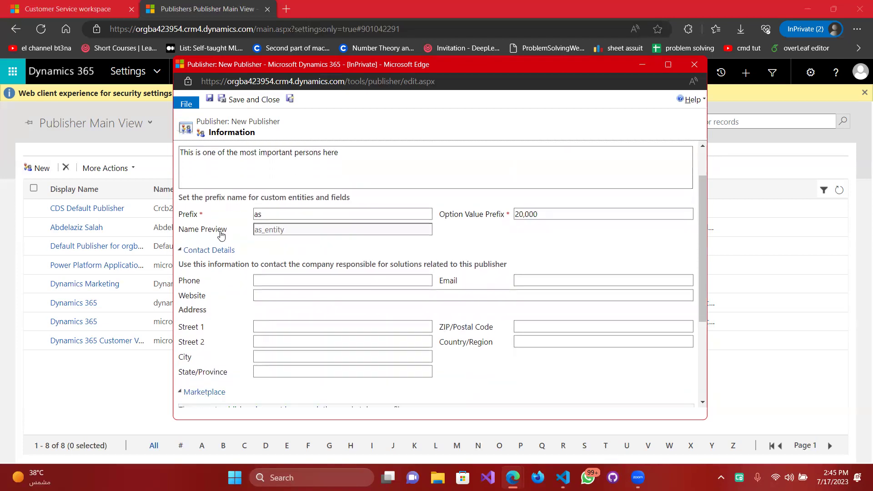
scroll(291, 266, down, 1)
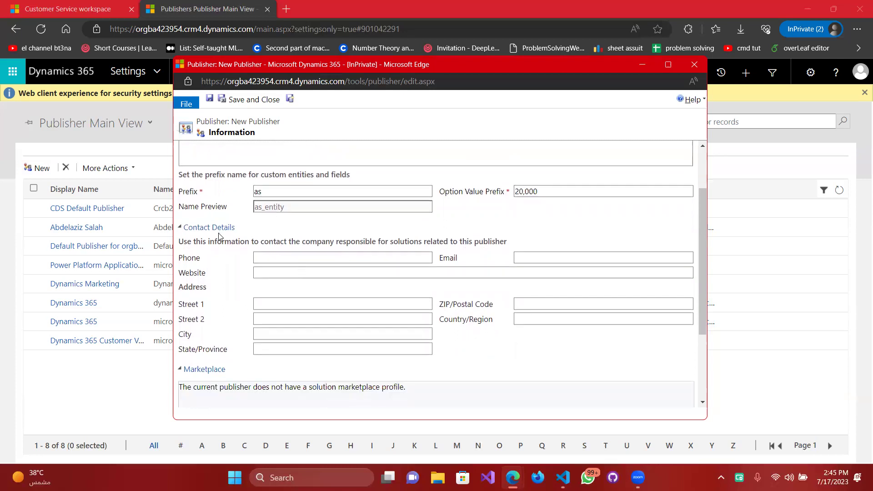
click(277, 257)
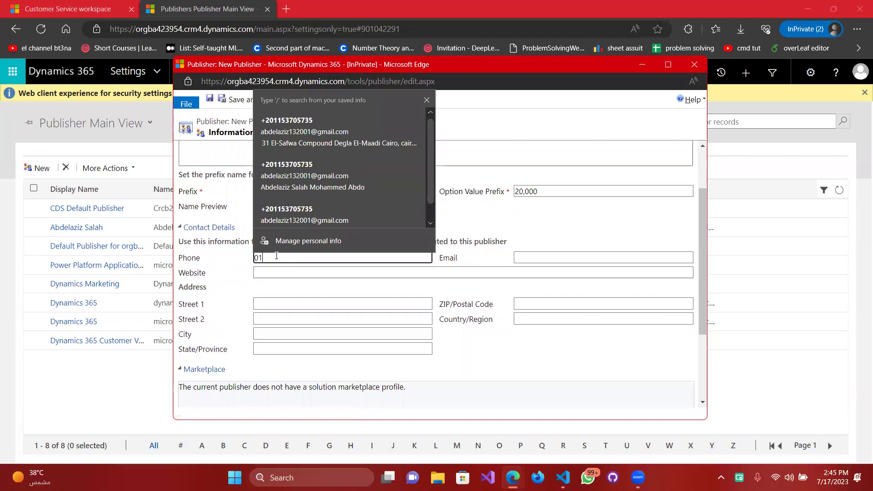
key(Tab)
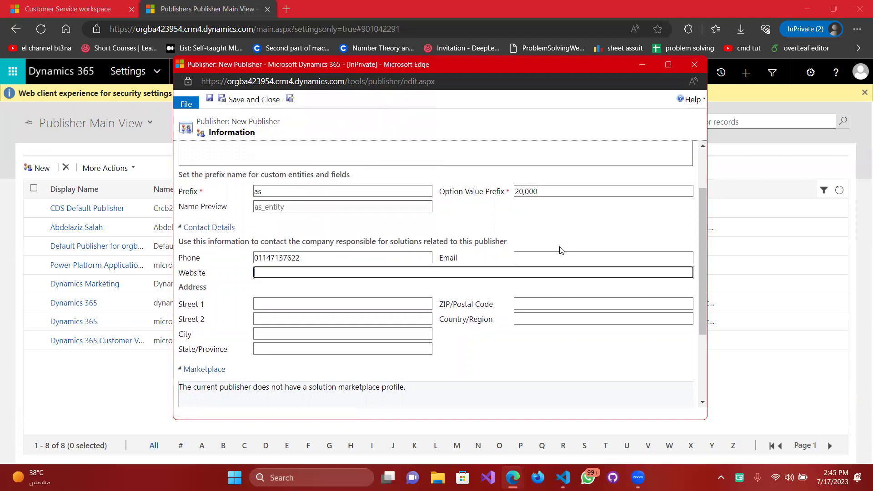
click(581, 254)
click(565, 255)
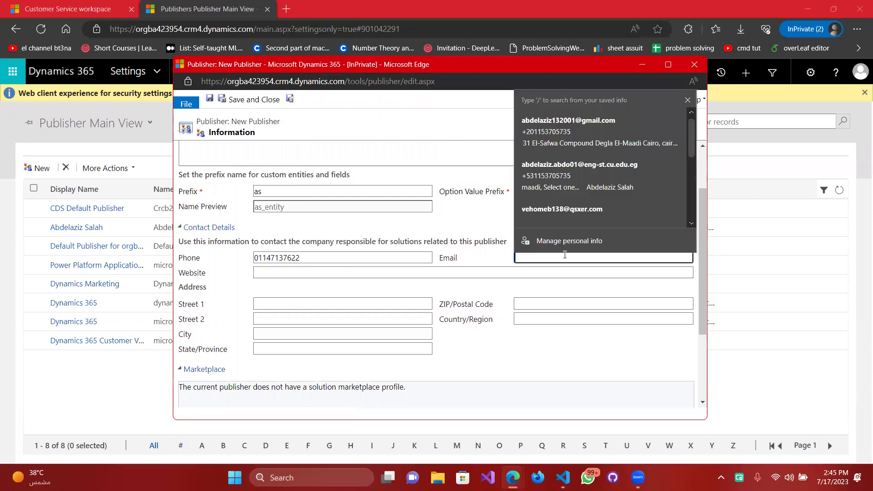
key(Tab)
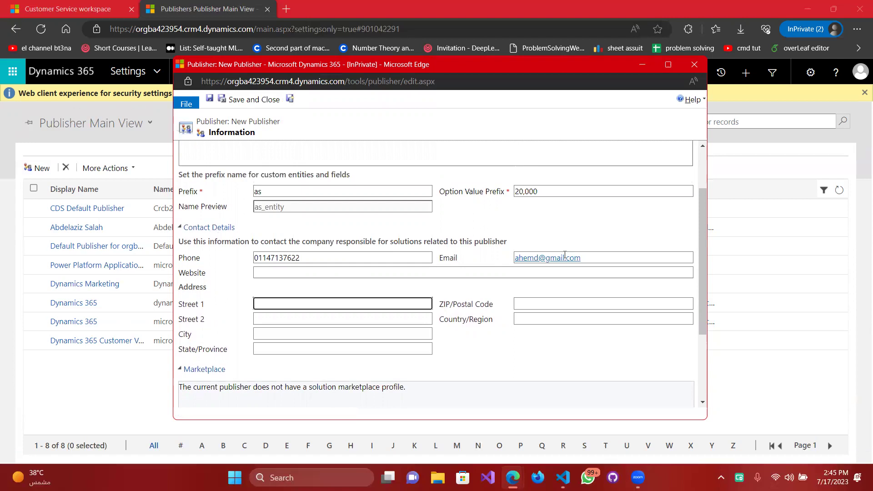
click(435, 271)
text(fsadf.com)
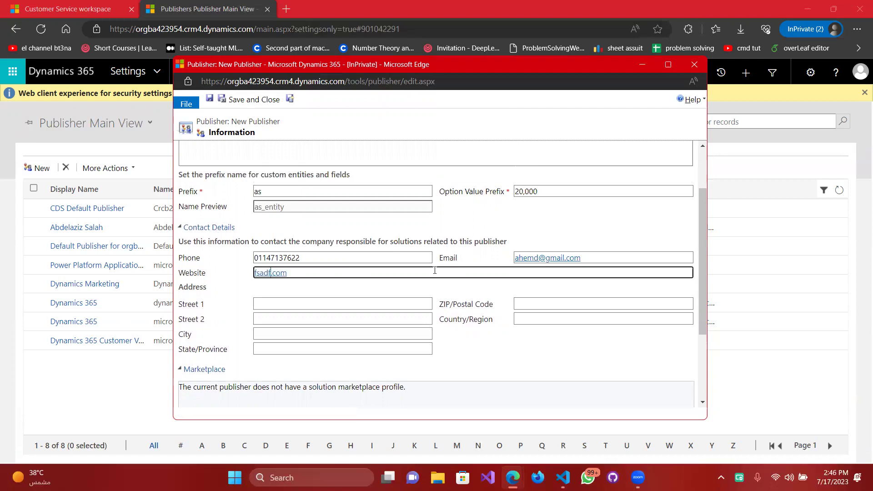
key(Home)
text(www.)
Fill in both street lines, city, state, postal code, and country Egypt.
click(381, 307)
text(fsadfsadf)
key(Tab)
text(fdsfdsasf)
key(Tab)
text(fdsafsaf)
key(Tab)
text(fsafsaa)
click(558, 306)
text(21421)
key(Tab)
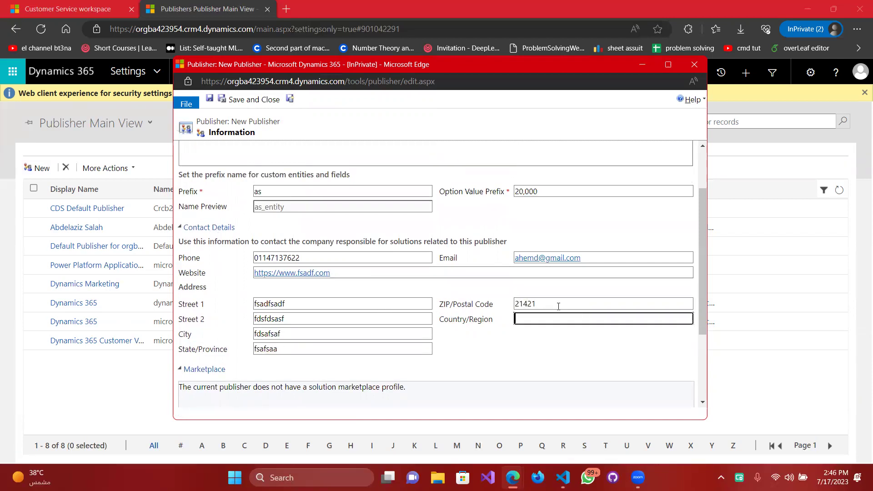
text(Egypt)
Dismiss the country autofill suggestions and save and close the publisher.
scroll(564, 170, down, 1)
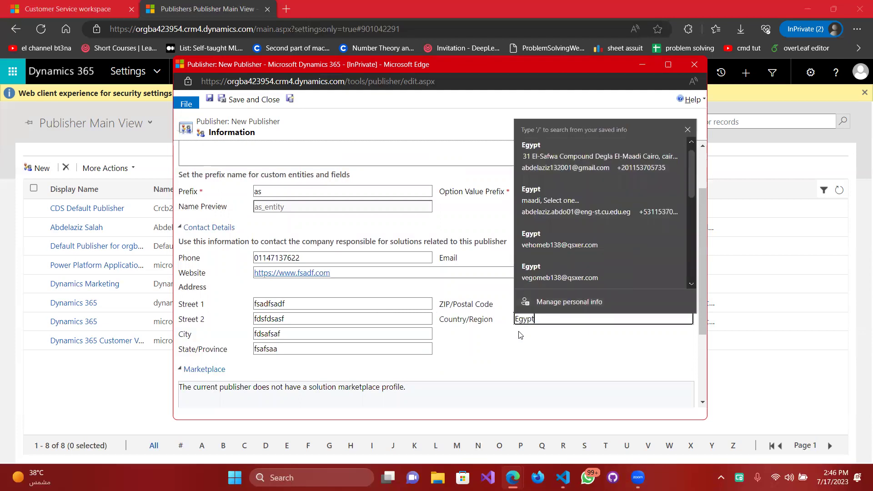
click(190, 359)
scroll(306, 239, down, 3)
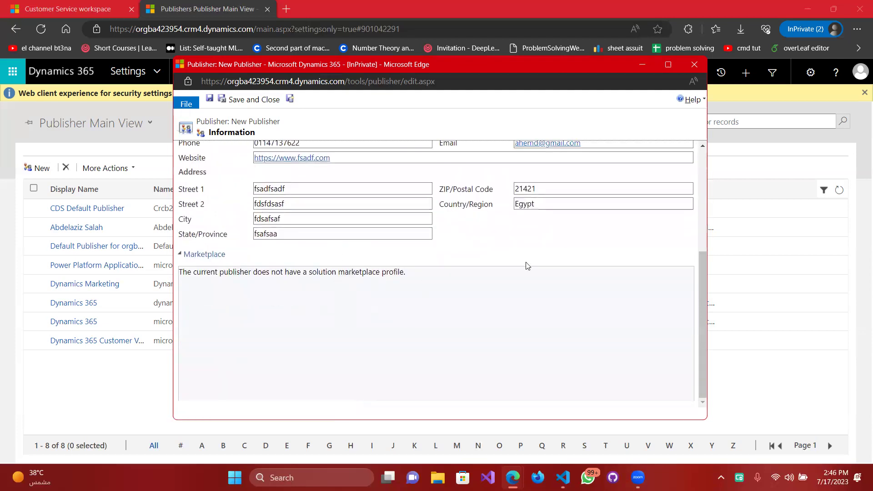
click(239, 100)
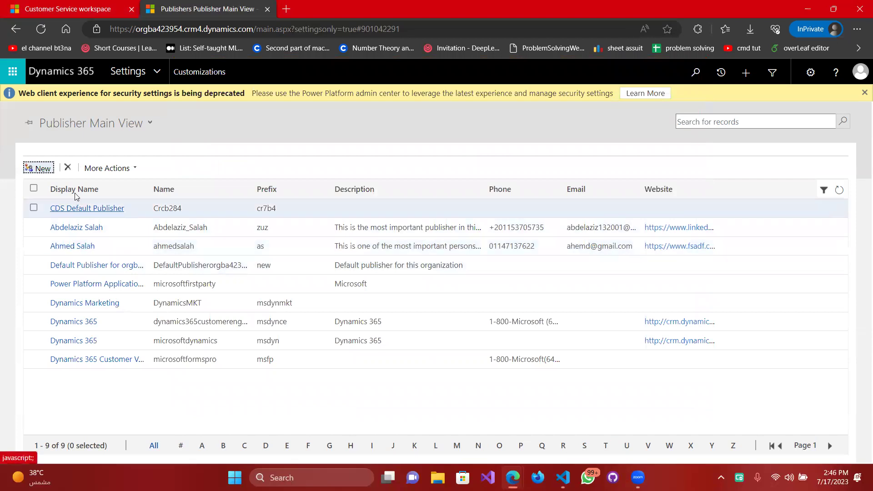
Go to Customizations > Solutions and start a new solution.
click(168, 80)
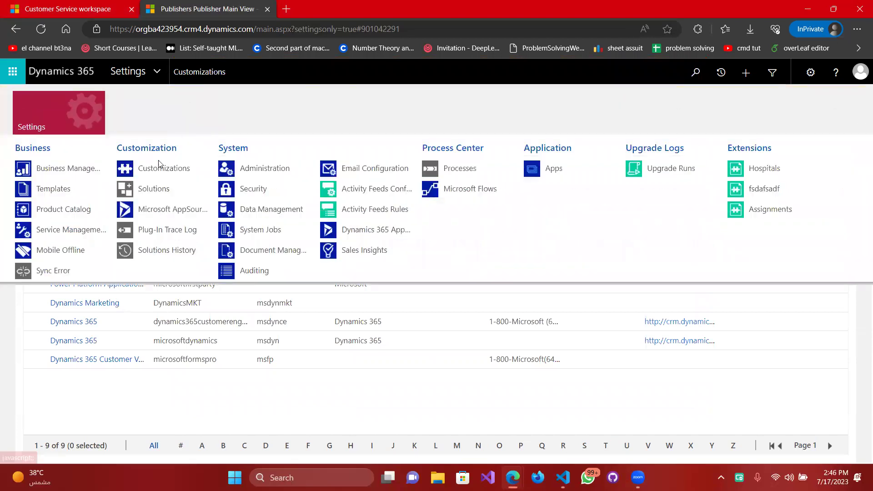
click(181, 166)
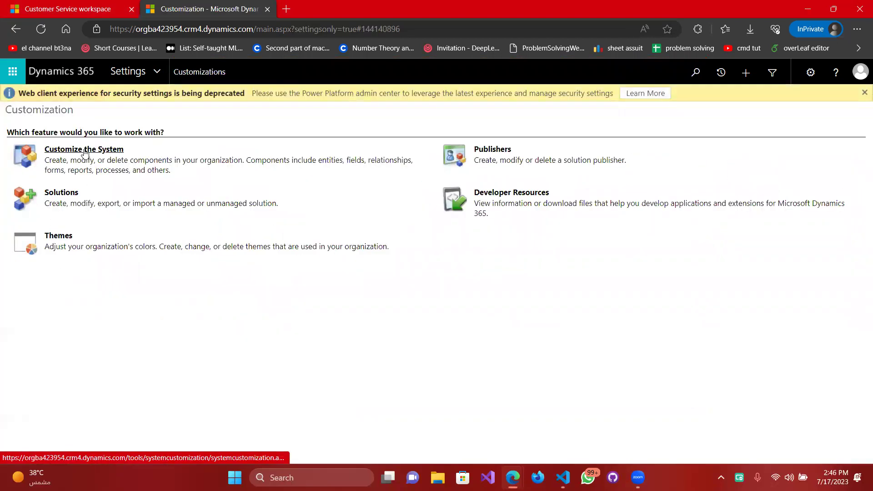
click(61, 192)
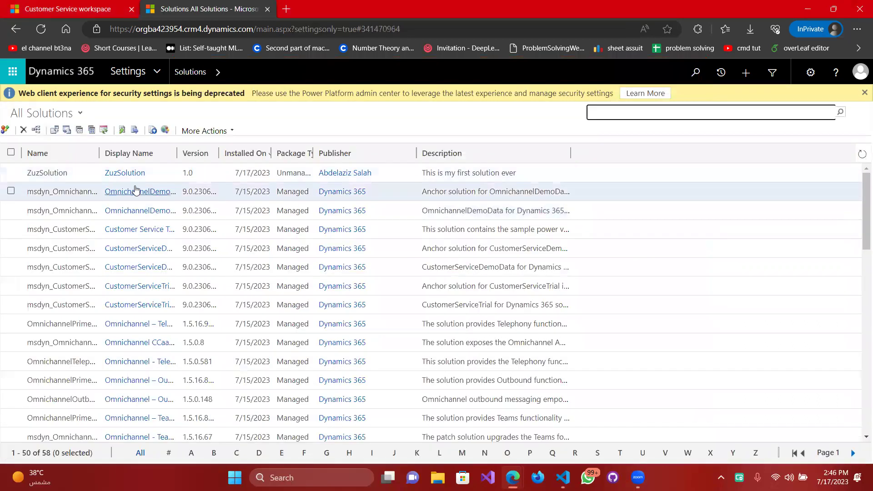
click(7, 131)
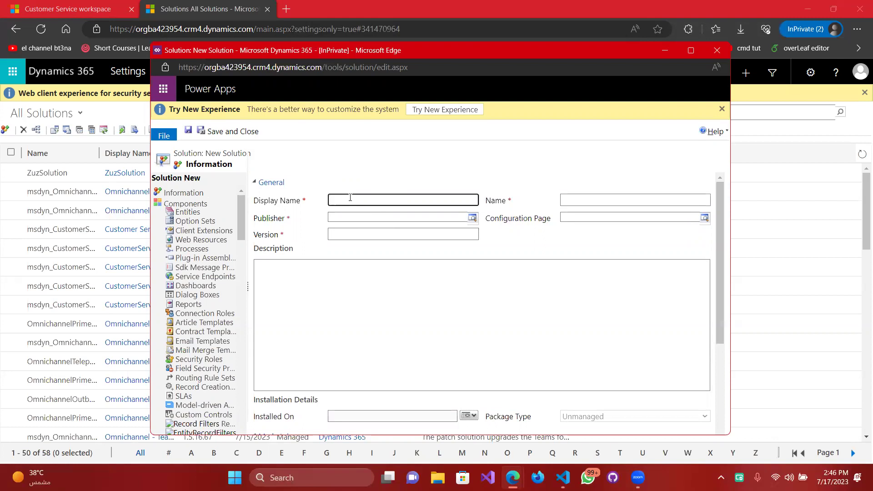
Name the solution Assignment1Solution and pick the newly created publisher from the lookup.
text(ment1Solution)
key(Tab)
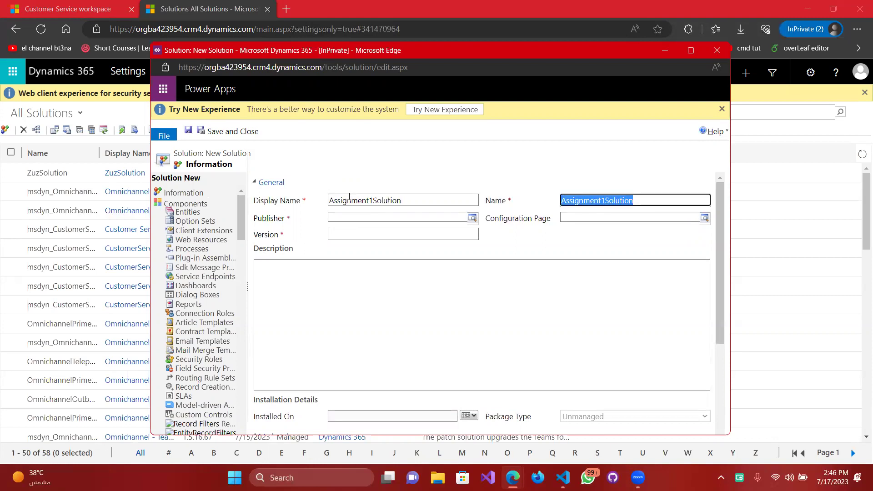
key(Tab)
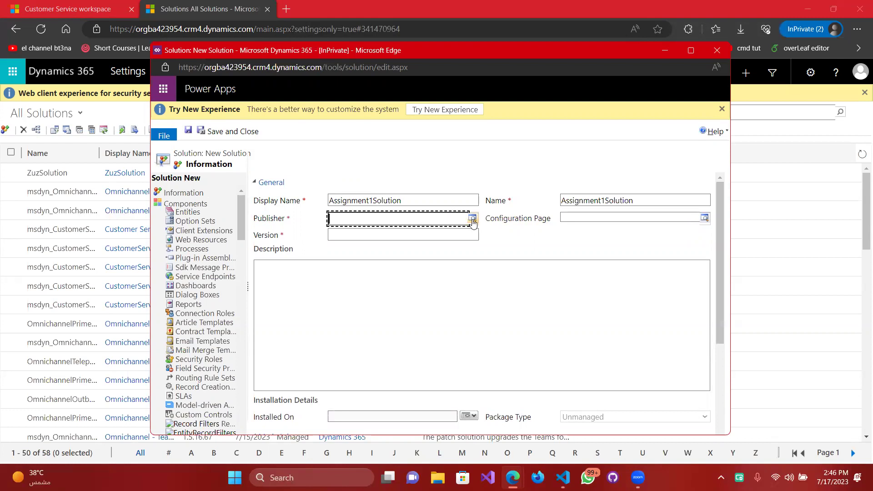
click(473, 224)
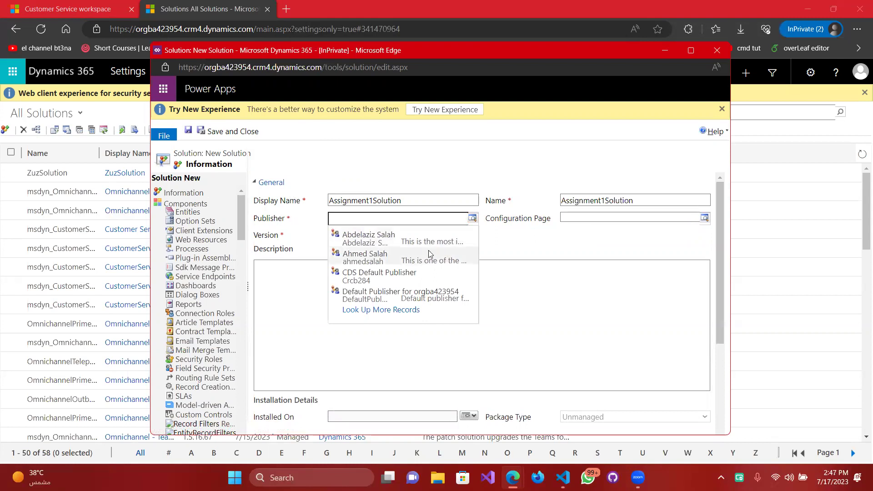
click(389, 259)
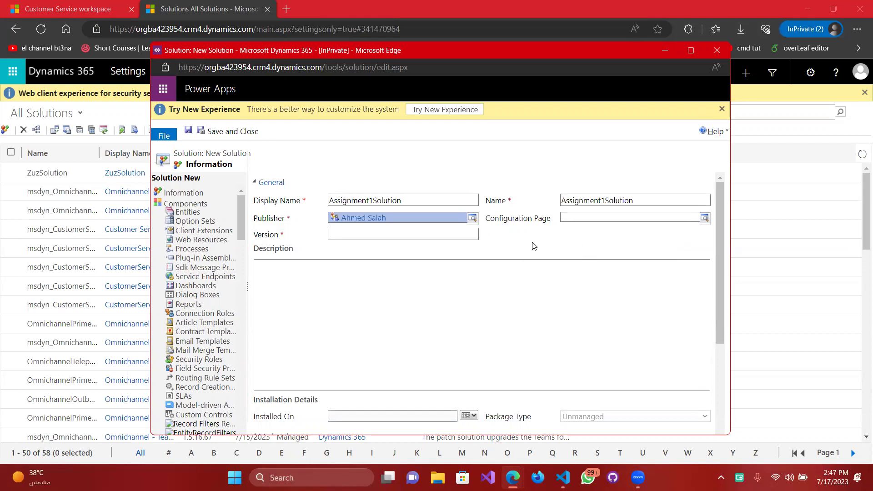
Set version 1.0 and description 'this solution is specially made for the first practical assignment'.
click(439, 233)
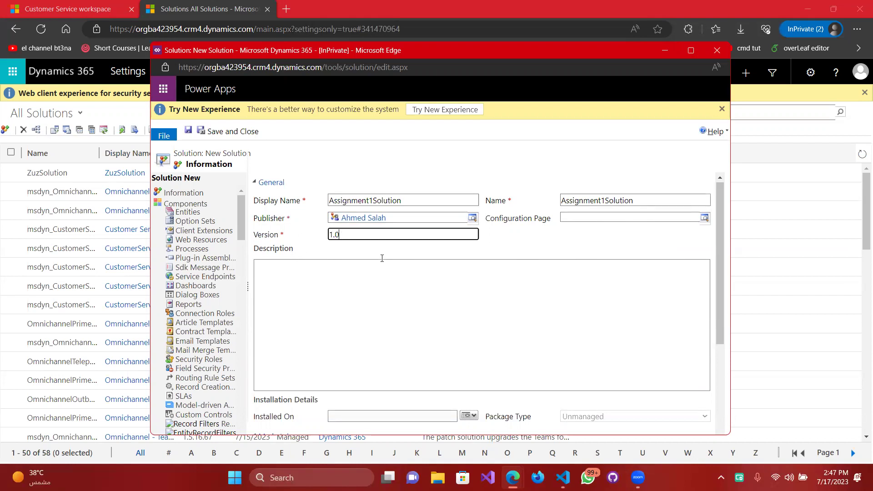
scroll(381, 241, down, 3)
scroll(346, 273, up, 2)
click(313, 292)
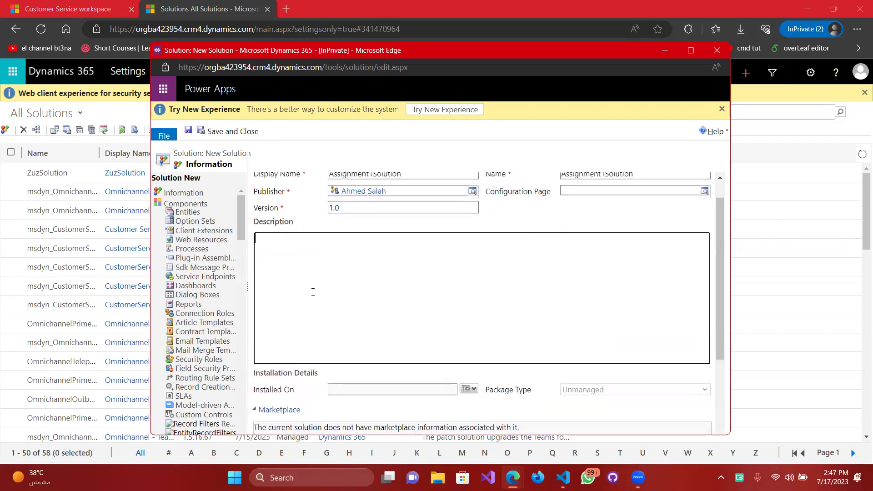
text(this solution is spec)
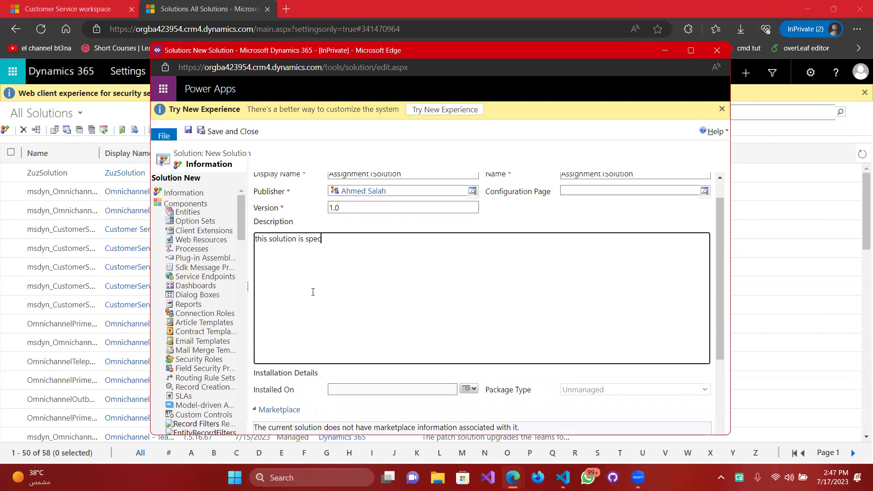
text(ially made for the first practic)
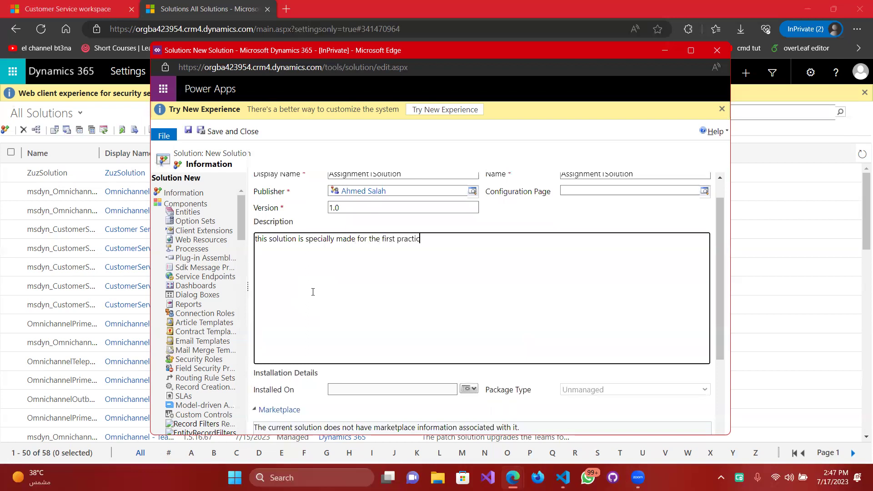
text(al assignment)
scroll(313, 292, down, 3)
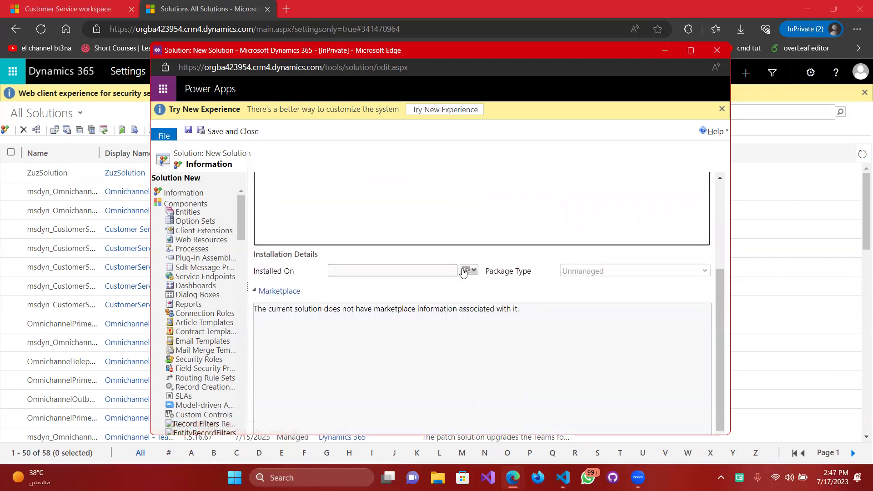
scroll(505, 278, down, 1)
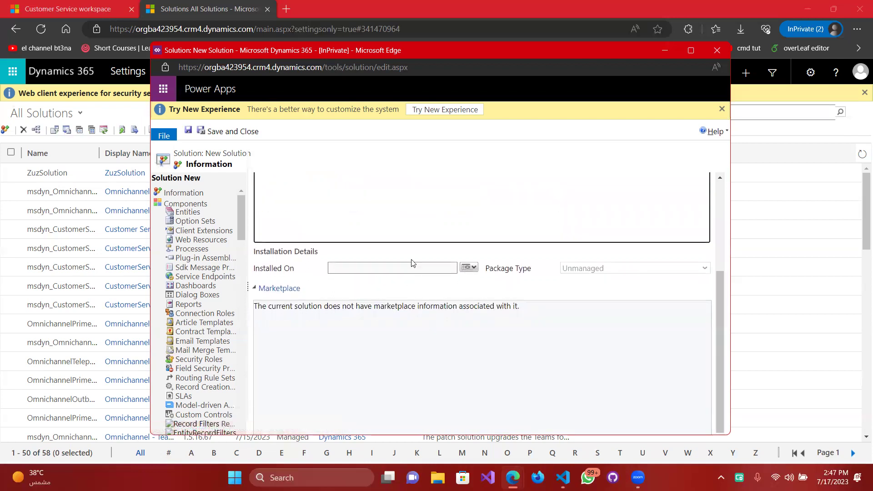
click(378, 269)
click(211, 134)
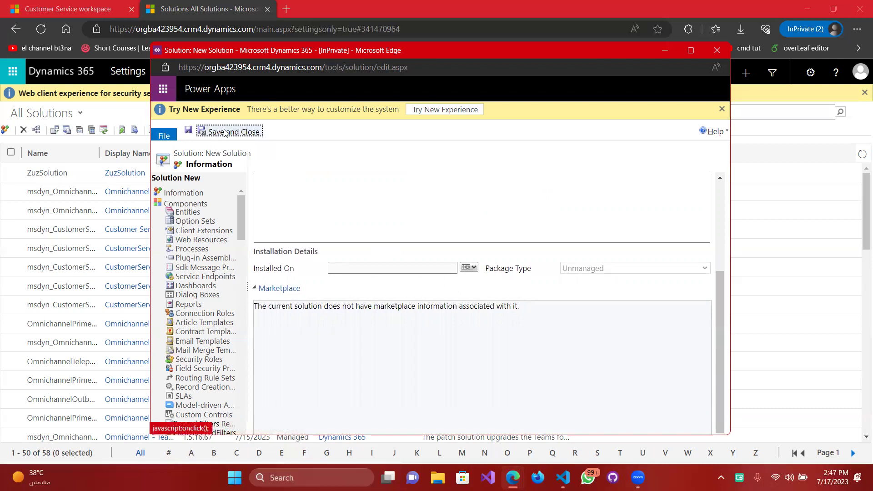
Save Assignment1Solution and look through its Entities, Option Sets and Client Extensions components.
click(190, 133)
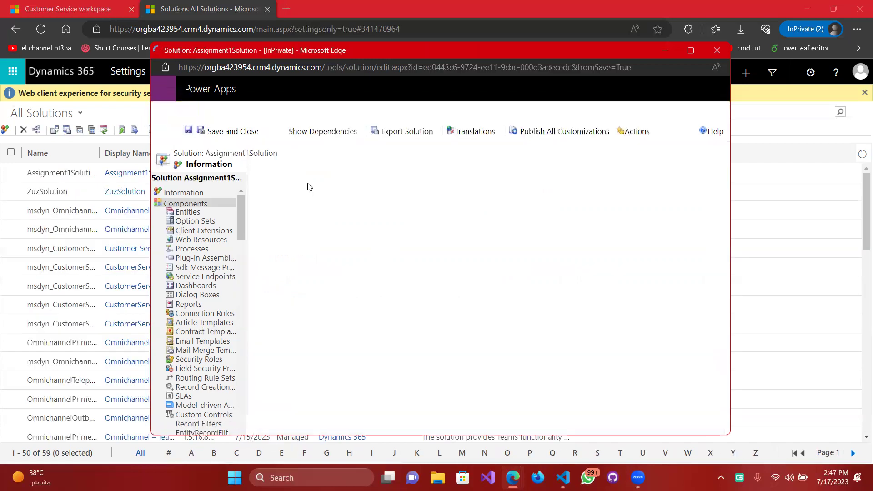
click(187, 212)
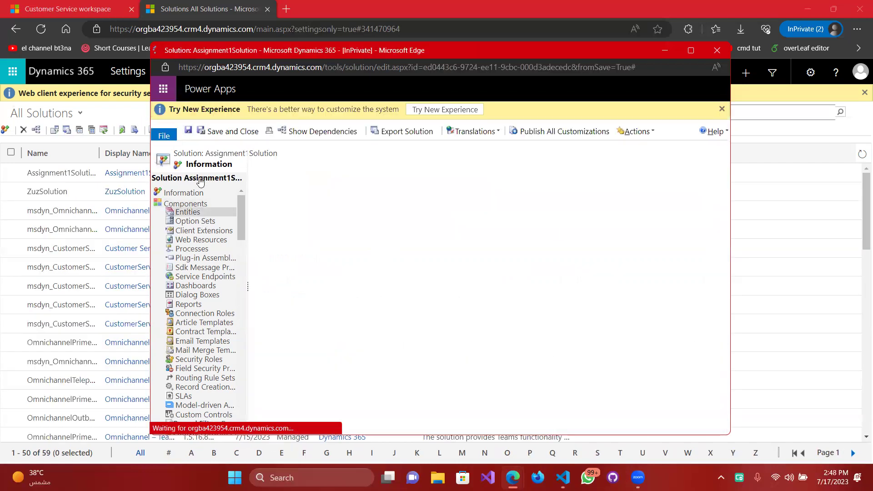
click(195, 222)
click(196, 230)
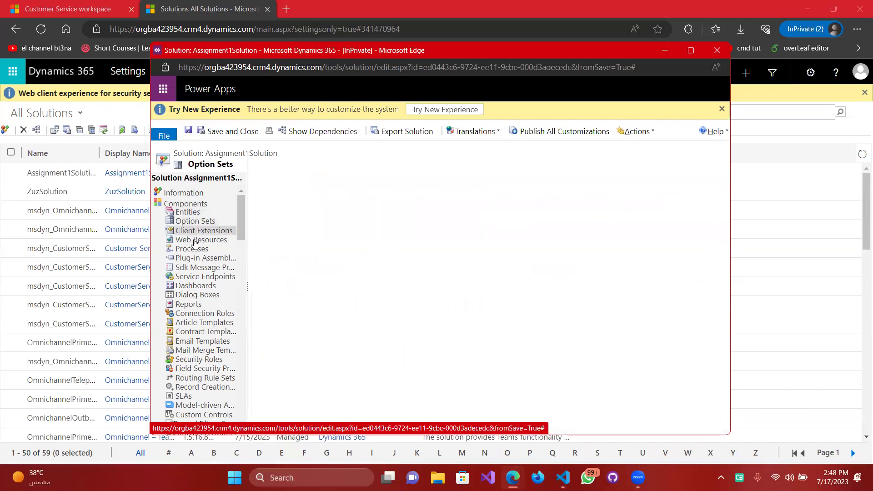
Return to the solution's empty Entities list and switch to the notes in VS Code.
scroll(194, 248, down, 15)
scroll(191, 252, up, 15)
click(198, 213)
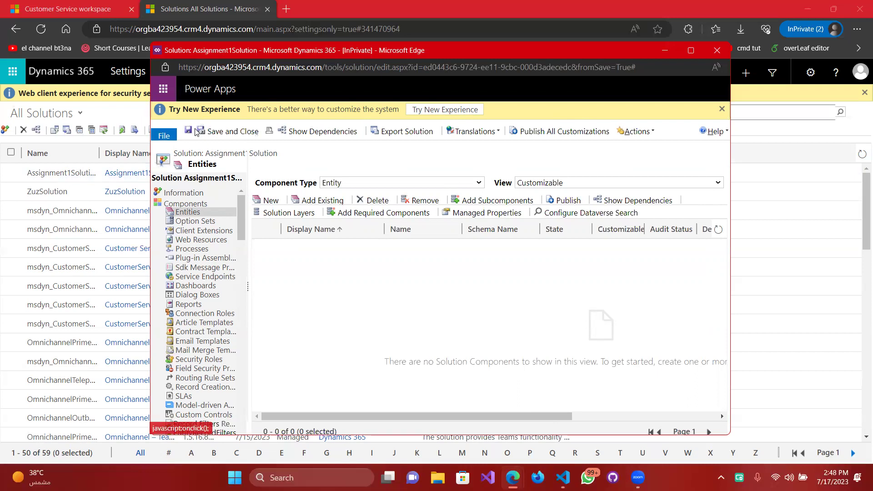
click(235, 134)
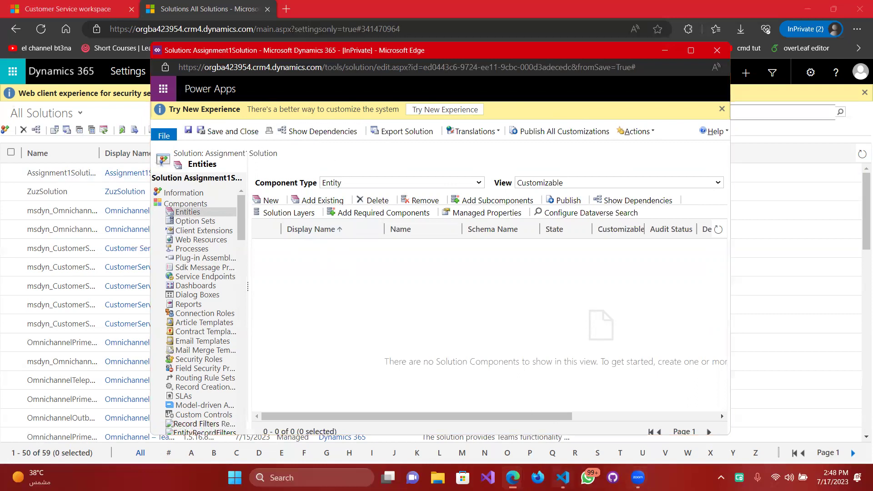
key(alt+Tab)
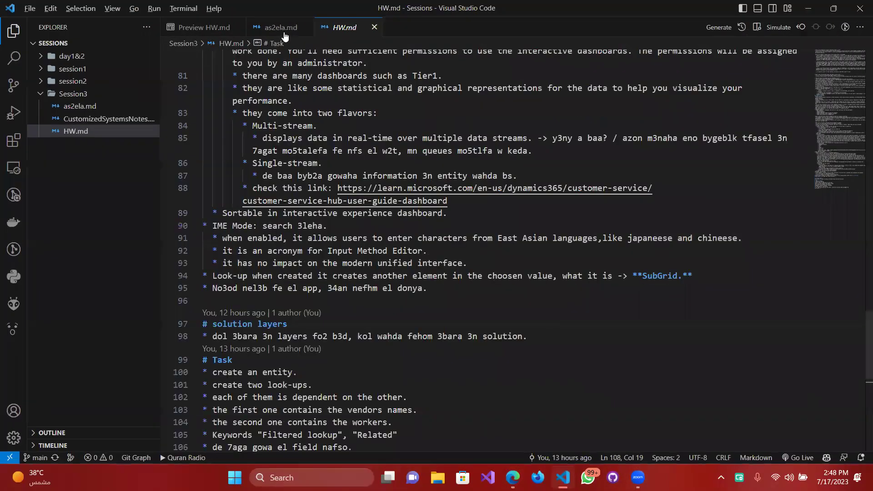
Open the CustomizedSystemsNotes.md preview, highlight the Dependencies explanation, then minimize the editor.
click(283, 30)
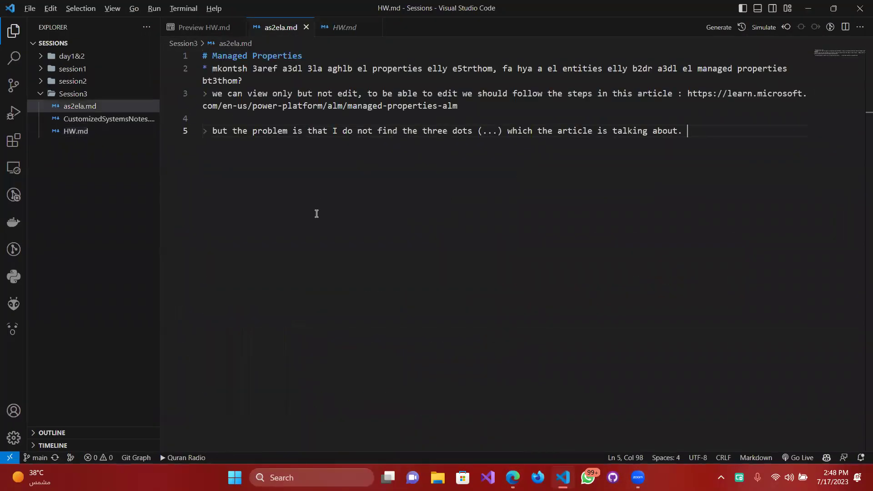
click(73, 119)
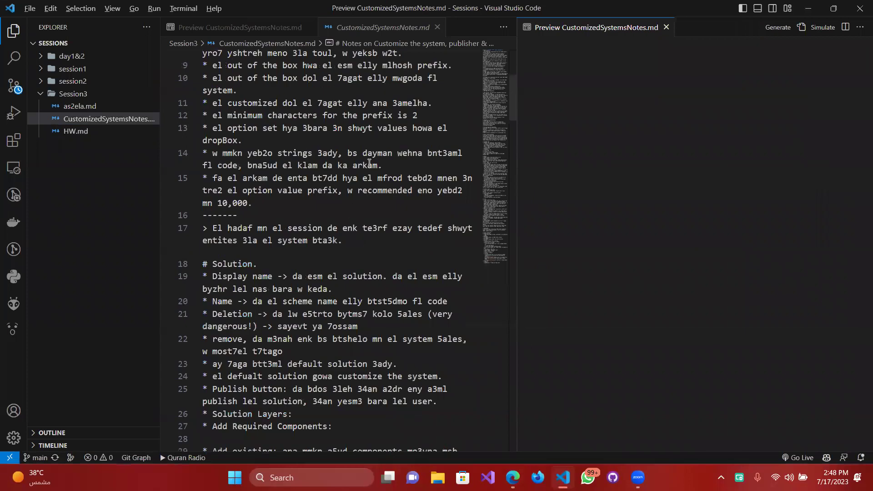
drag(543, 29, 328, 31)
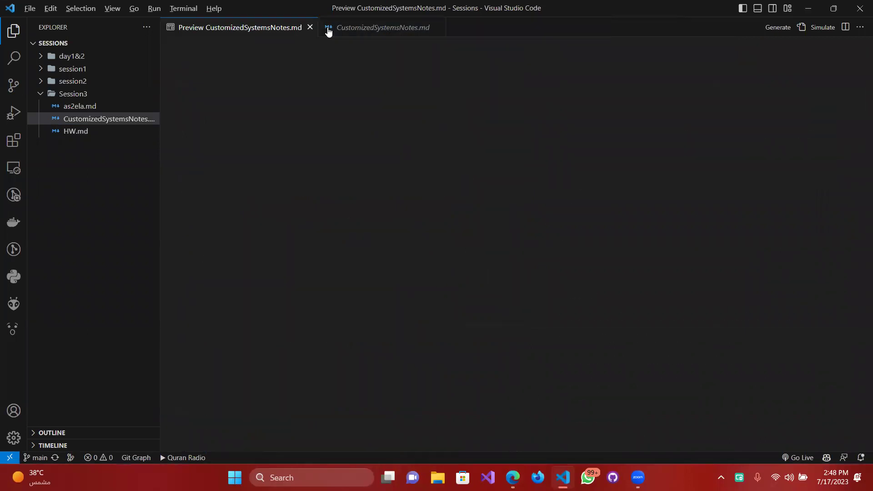
scroll(325, 175, down, 5)
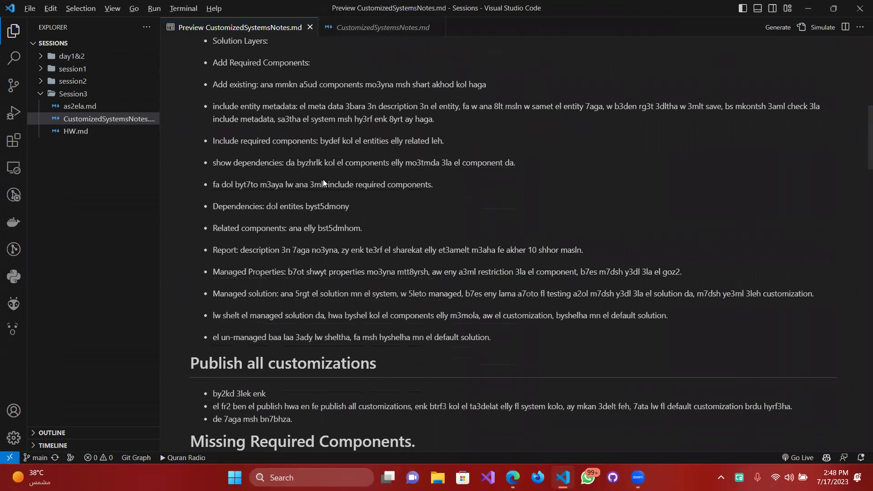
drag(267, 206, 349, 207)
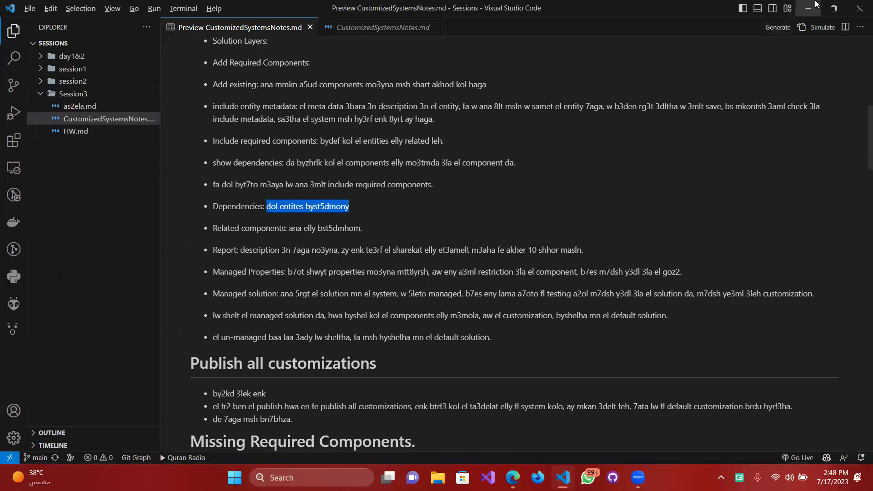
click(809, 8)
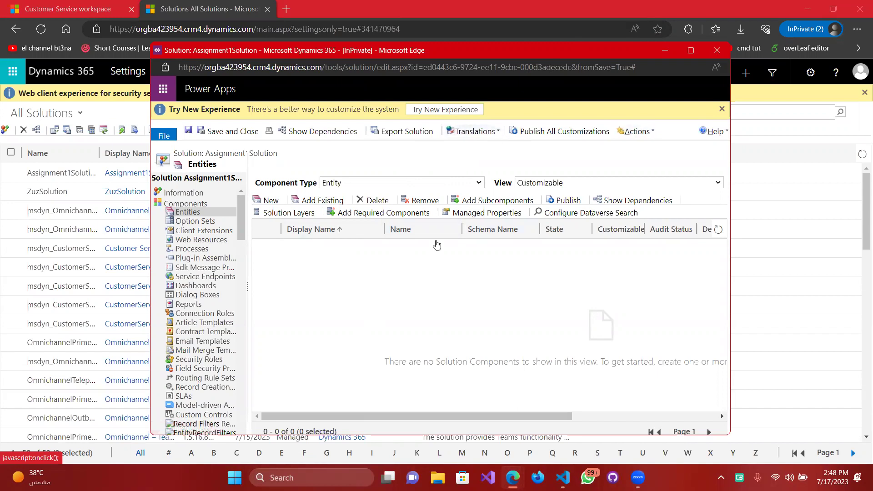
Add an existing entity to Assignment1Solution, ticking Account in the component list and confirming.
click(568, 136)
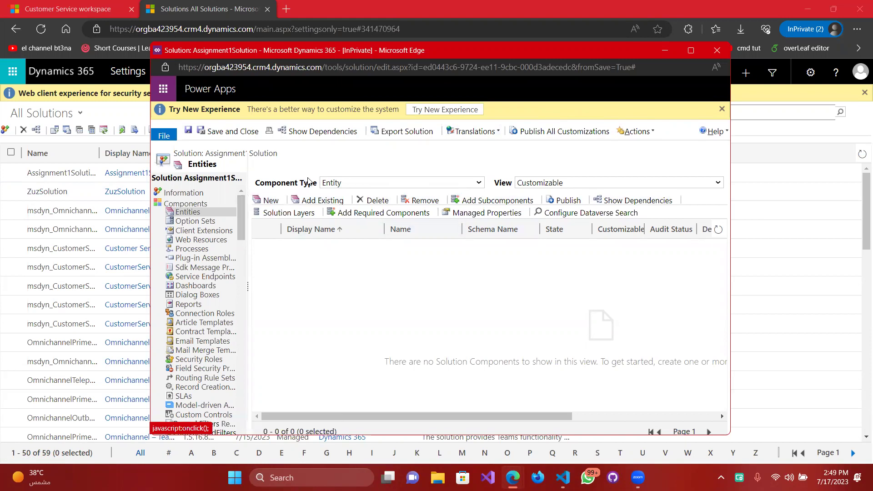
click(313, 203)
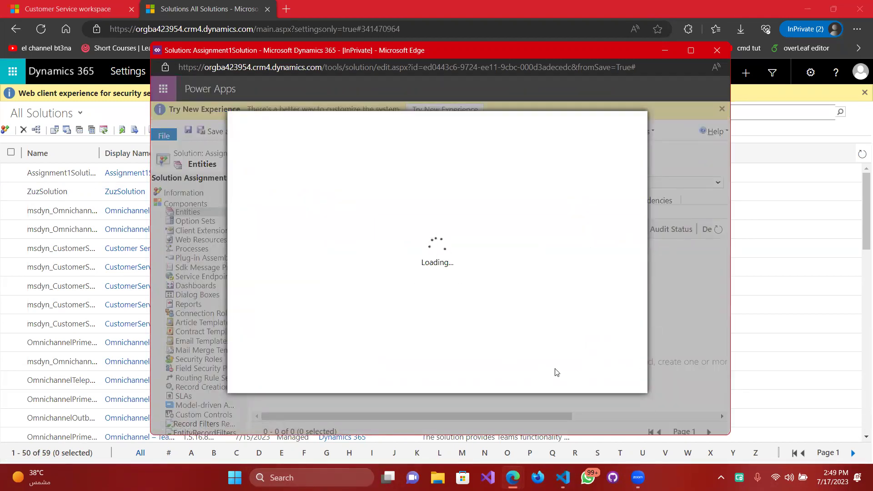
scroll(319, 237, down, 3)
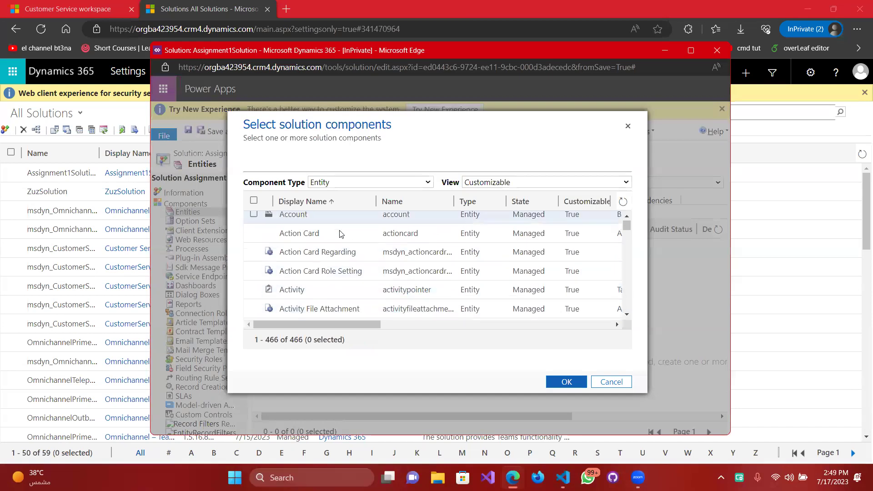
scroll(330, 258, up, 2)
scroll(331, 258, up, 2)
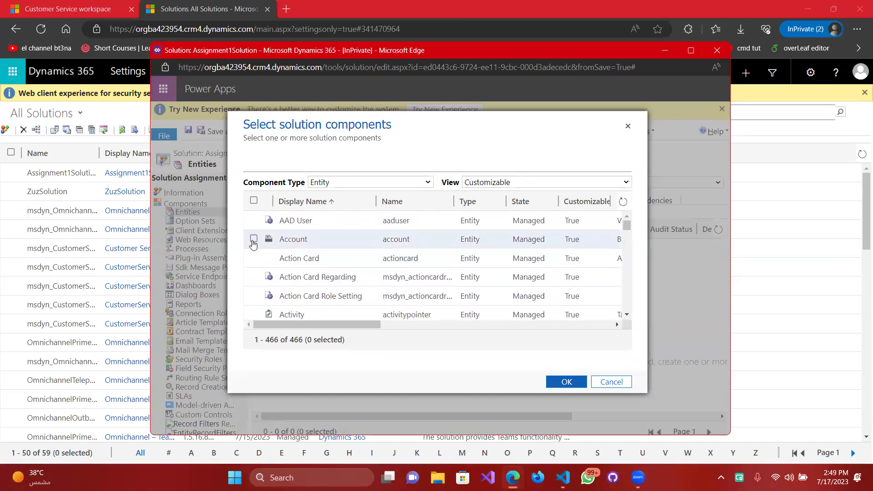
click(254, 239)
click(567, 381)
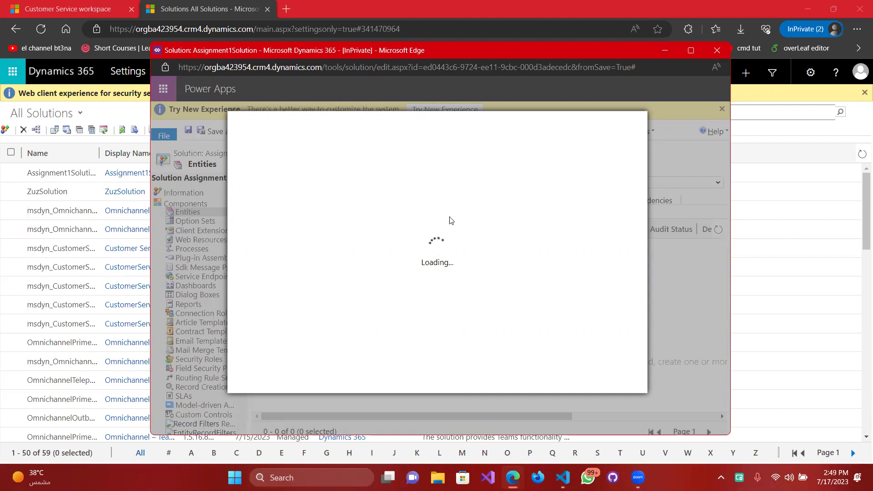
Toggle entity metadata and browse Account's Views, Keys and relationship tabs.
click(481, 157)
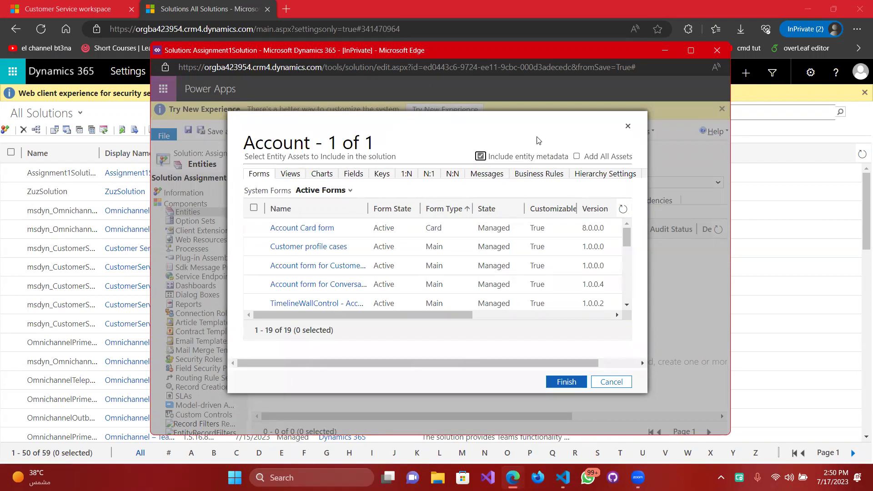
click(485, 156)
click(293, 173)
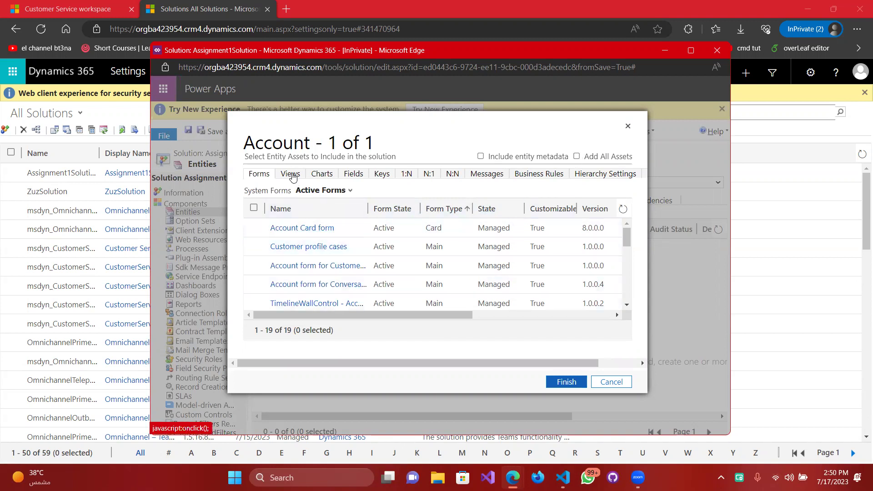
click(389, 178)
click(406, 175)
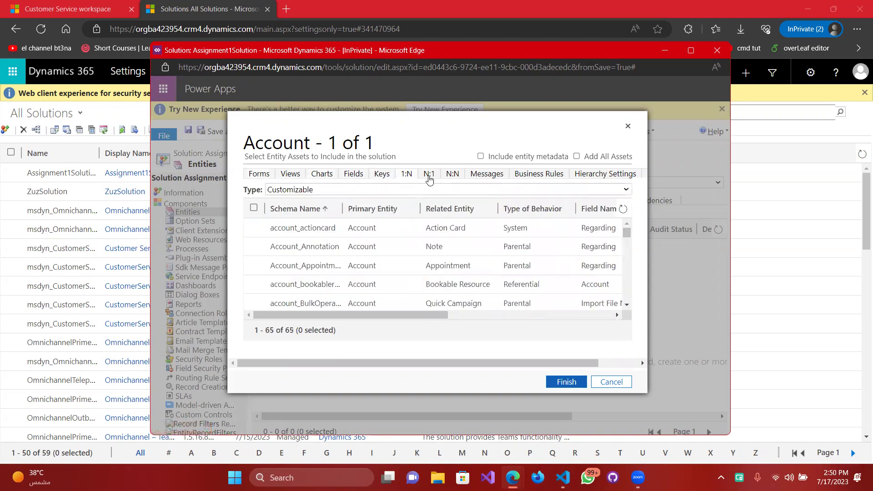
click(429, 178)
click(452, 173)
click(290, 174)
Try marking a few Account views, then choose Add All Assets and confirm.
click(318, 227)
click(318, 265)
scroll(334, 282, down, 3)
click(336, 283)
click(349, 280)
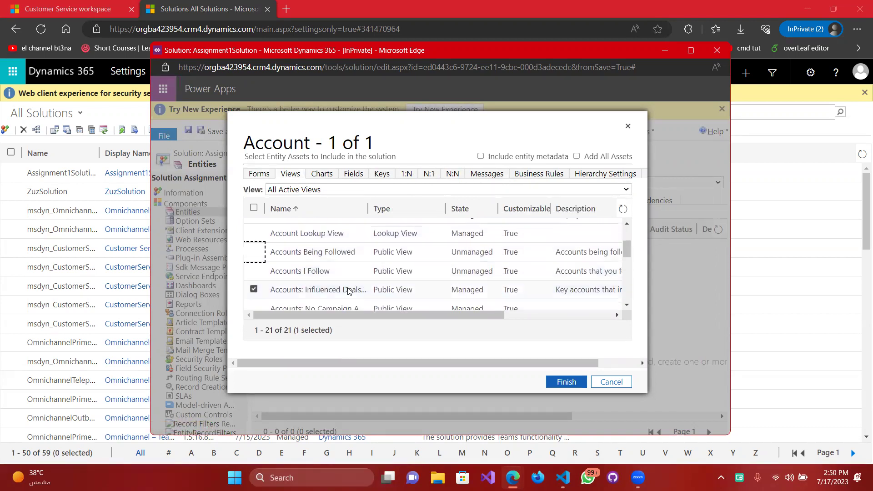
scroll(318, 277, up, 3)
click(259, 174)
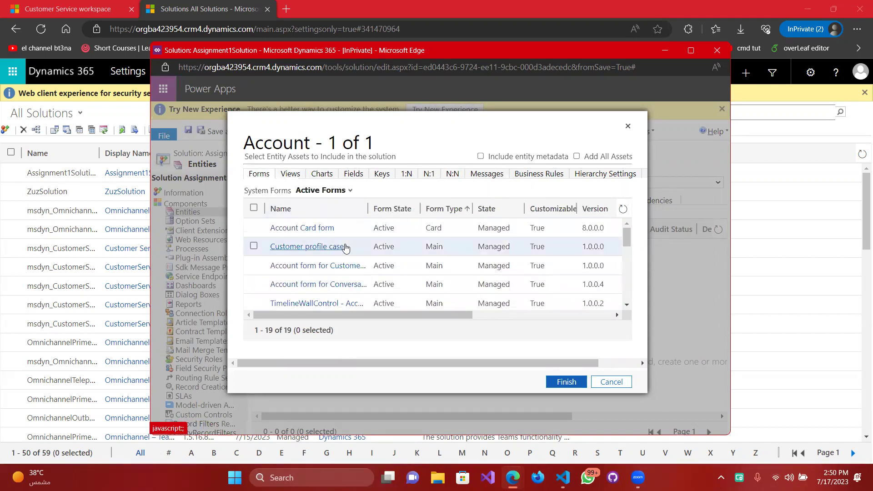
click(612, 159)
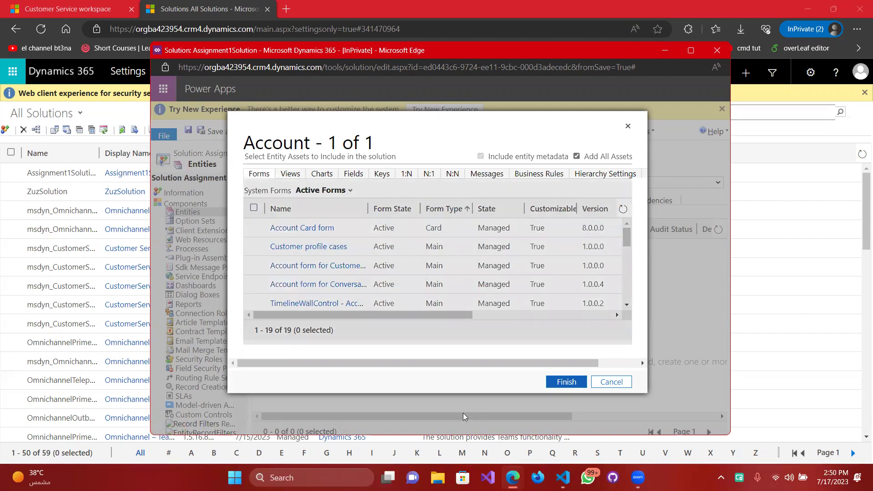
click(573, 384)
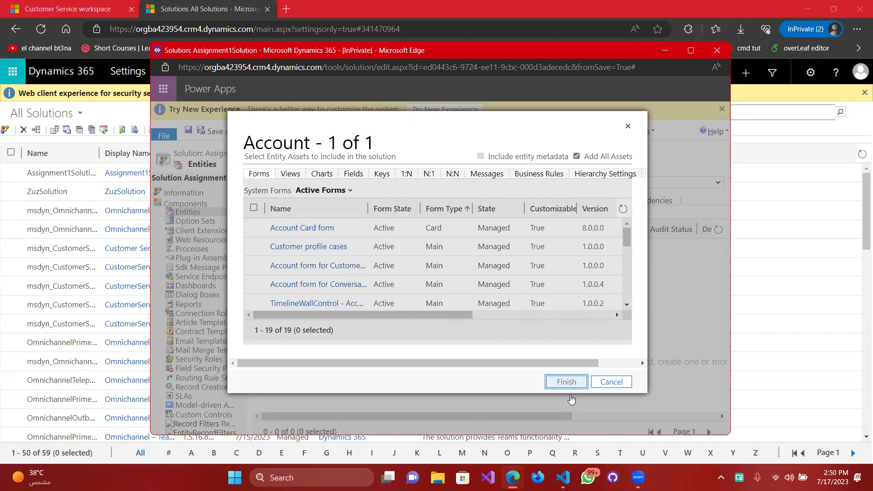
Finish adding Account with its required components, then tick Account in the Entities grid.
click(582, 380)
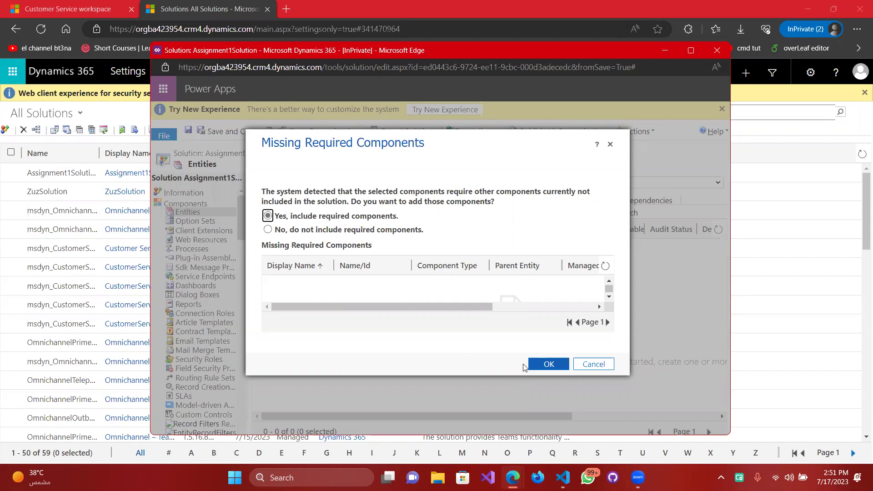
click(561, 367)
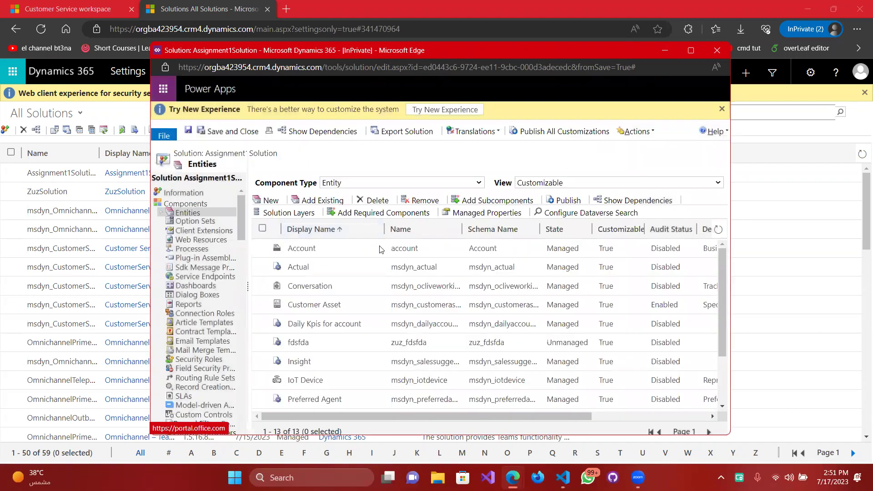
scroll(454, 362, down, 2)
scroll(460, 337, up, 2)
click(315, 247)
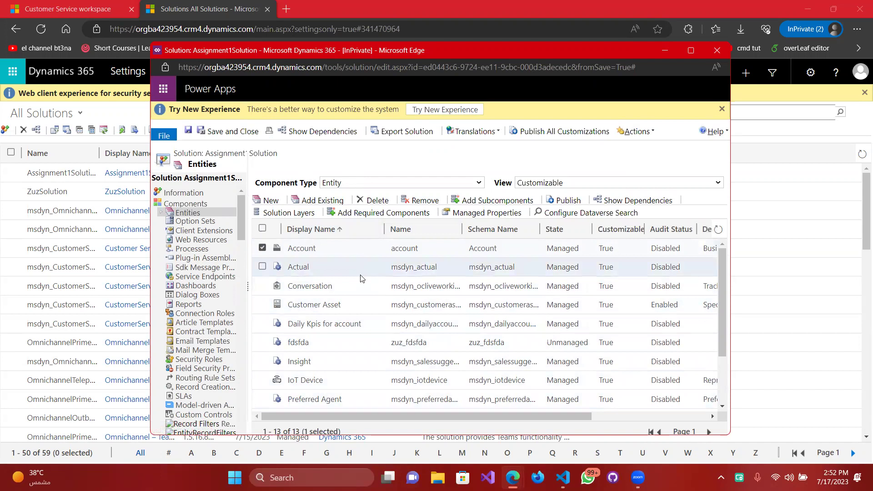
Remove Account from the solution, then reach Settings > Customizations in the main Dynamics window.
click(391, 198)
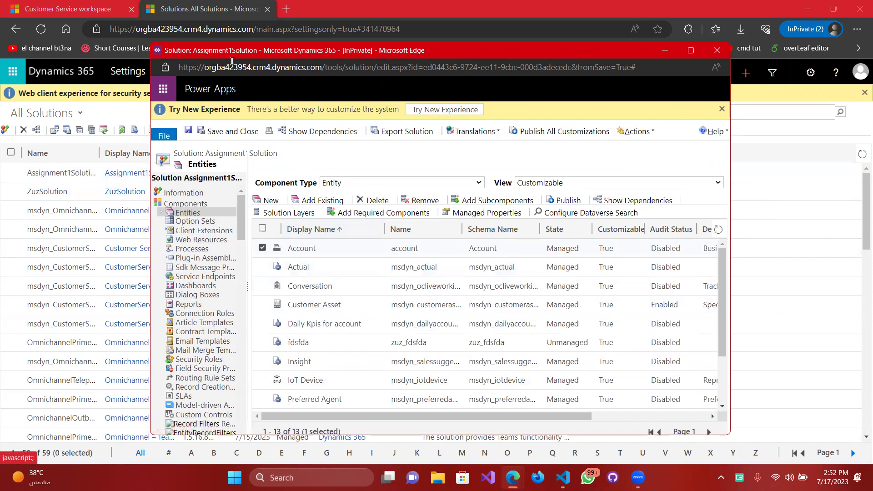
drag(346, 50, 423, 58)
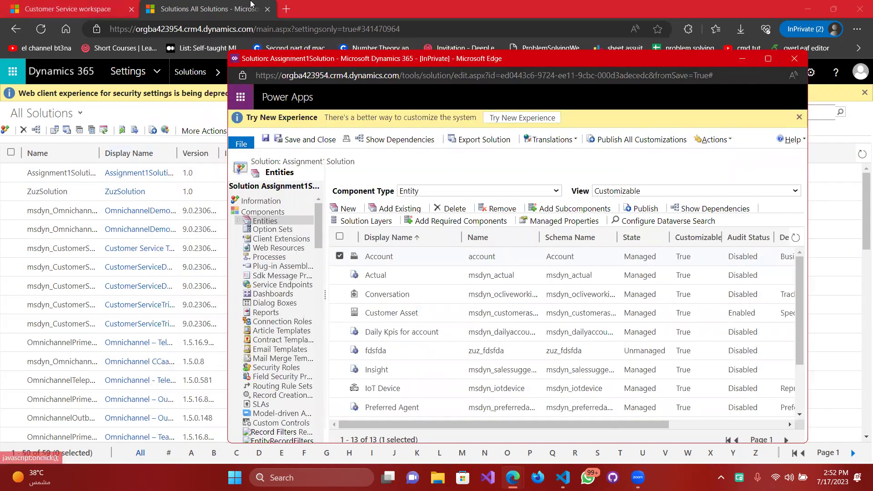
click(153, 7)
click(78, 7)
click(200, 8)
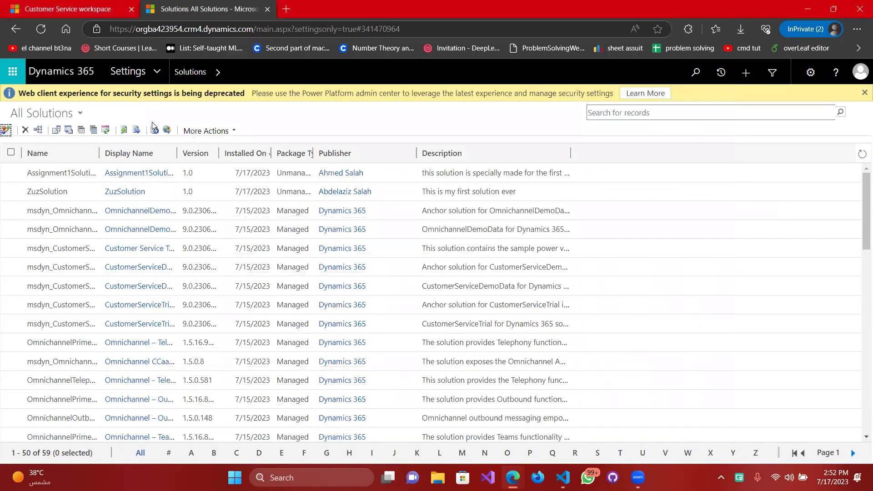
click(163, 71)
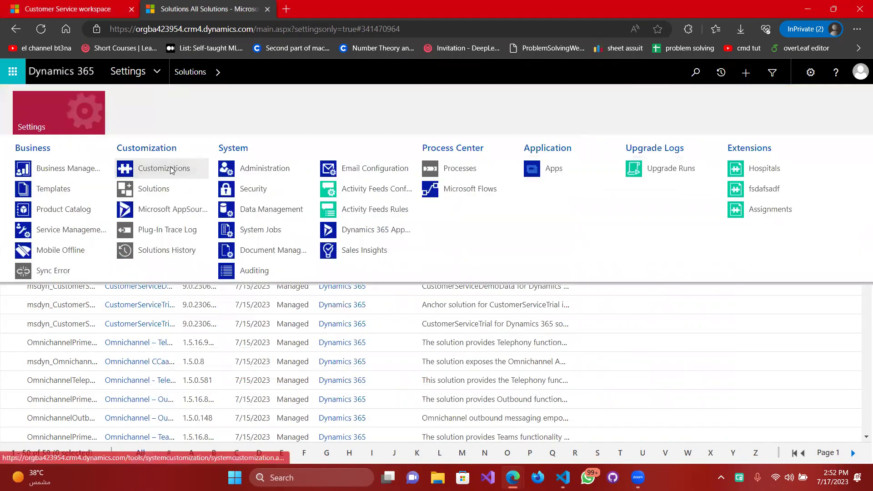
click(170, 167)
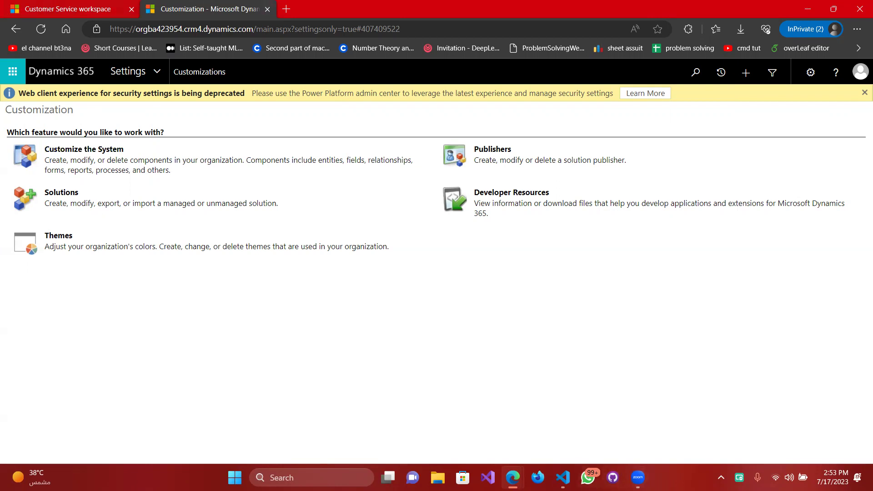
mouse_move(513, 477)
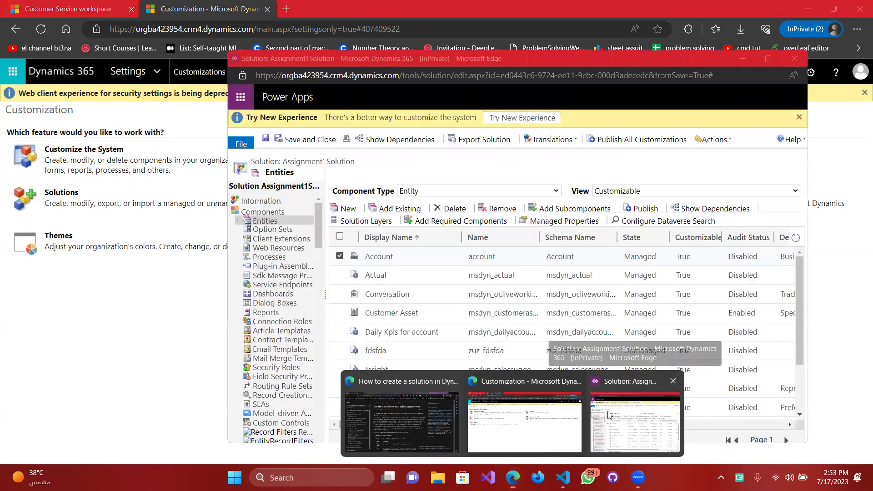
Try deleting Account twice, dismiss the 'System entities cannot be deleted' alerts, then view its dependencies.
click(618, 417)
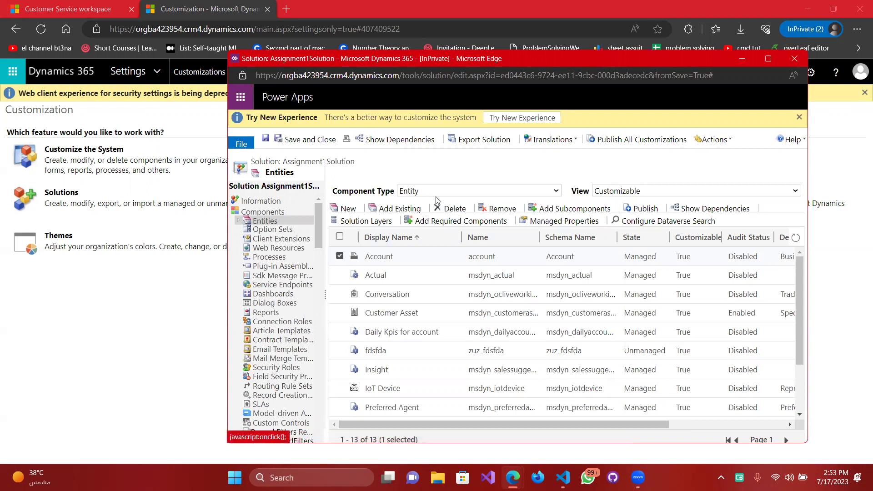
click(449, 208)
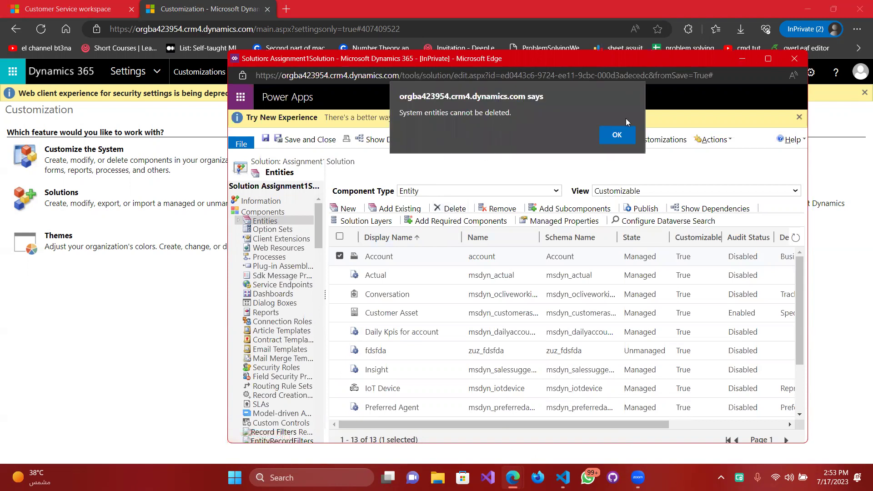
click(618, 135)
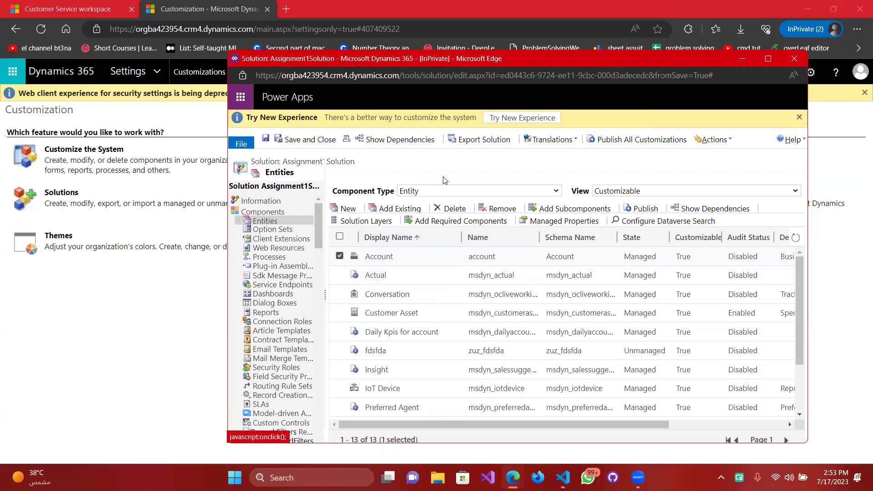
click(450, 208)
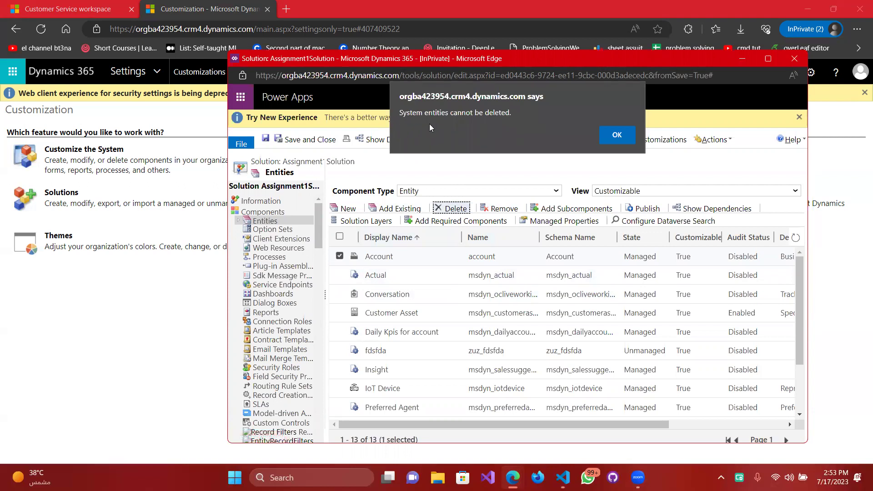
click(607, 141)
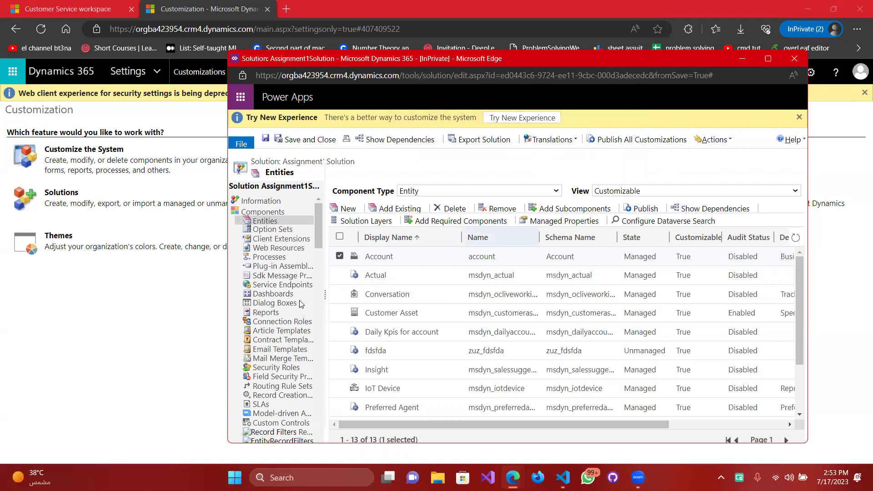
click(725, 210)
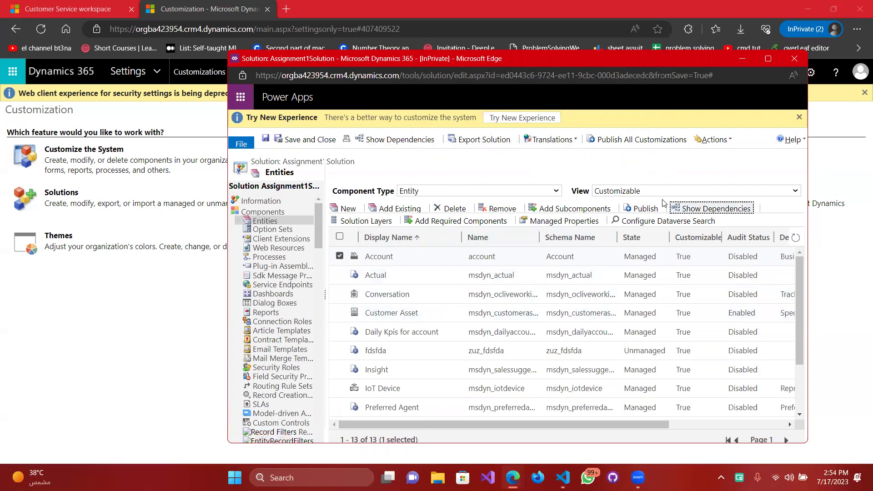
click(716, 208)
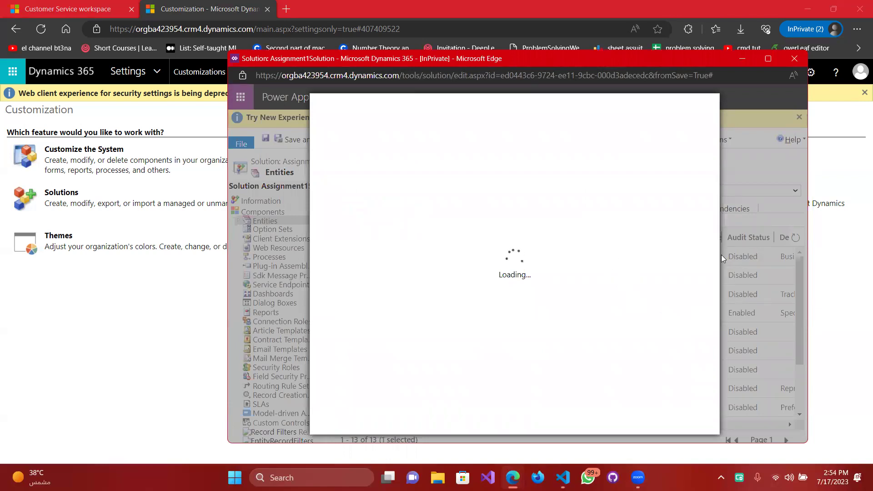
scroll(507, 250, down, 2)
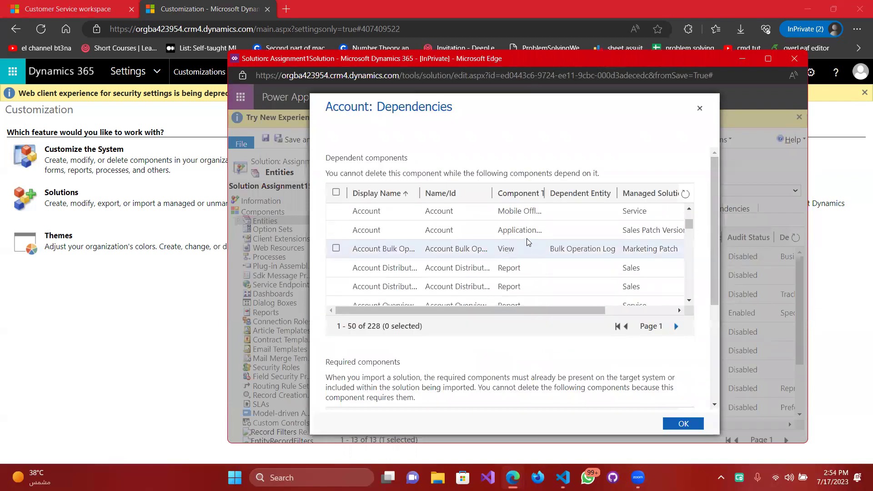
scroll(526, 238, up, 2)
click(700, 109)
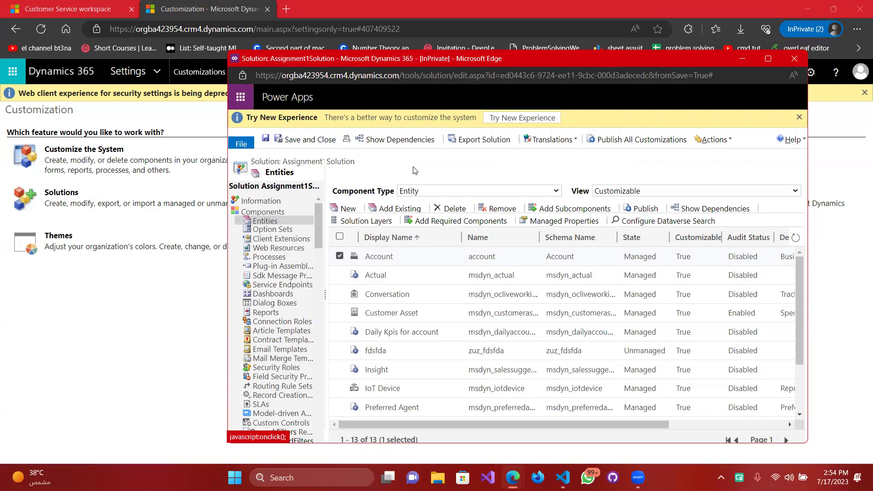
Show HW.md as a full-editor rendered preview in Visual Studio Code and scroll down the notes.
mouse_move(512, 477)
mouse_move(563, 478)
click(563, 411)
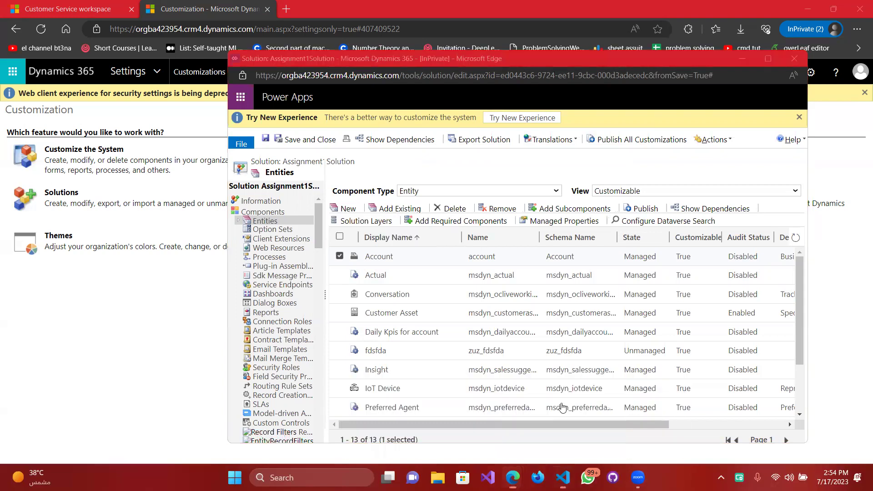
scroll(202, 271, up, 6)
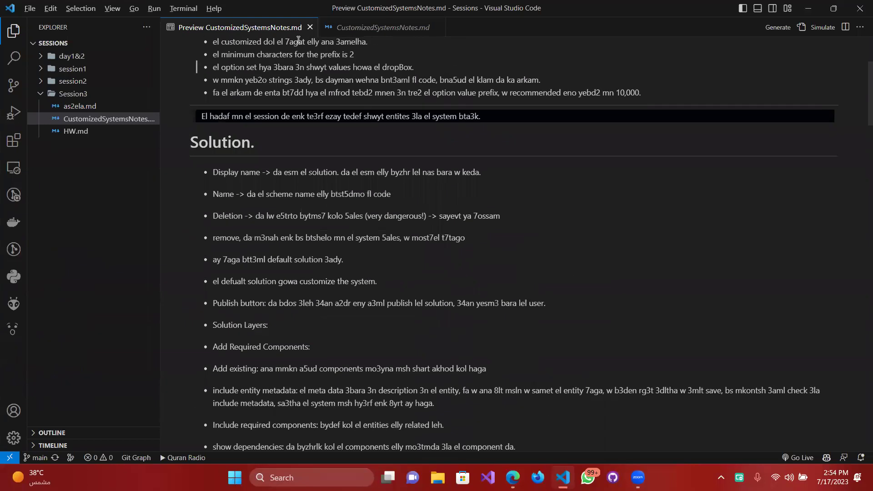
click(359, 31)
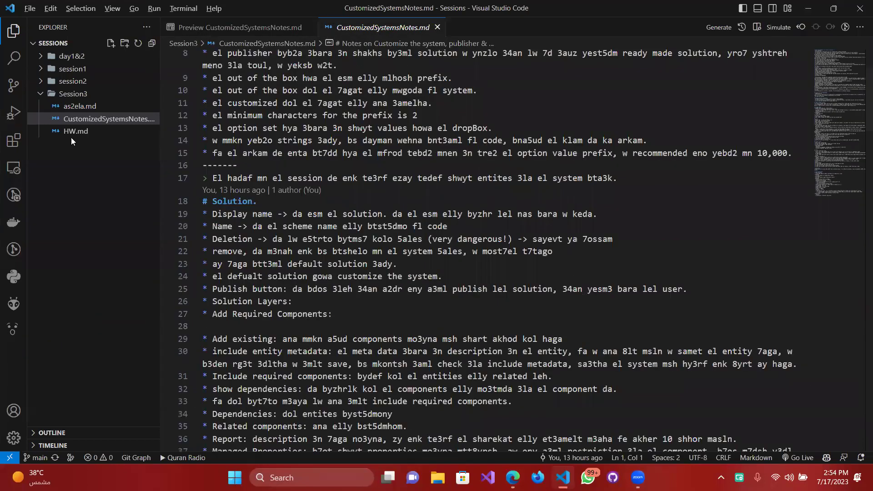
click(97, 131)
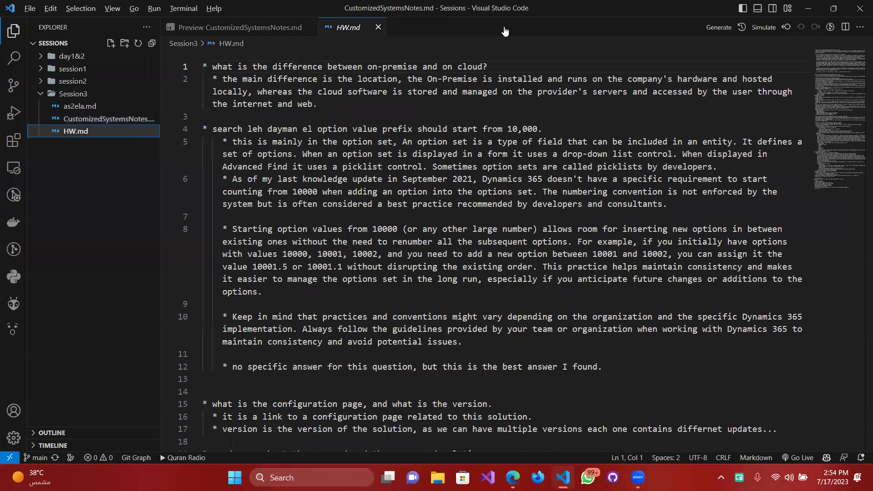
key(ctrl+k)
key(v)
drag(432, 32, 423, 40)
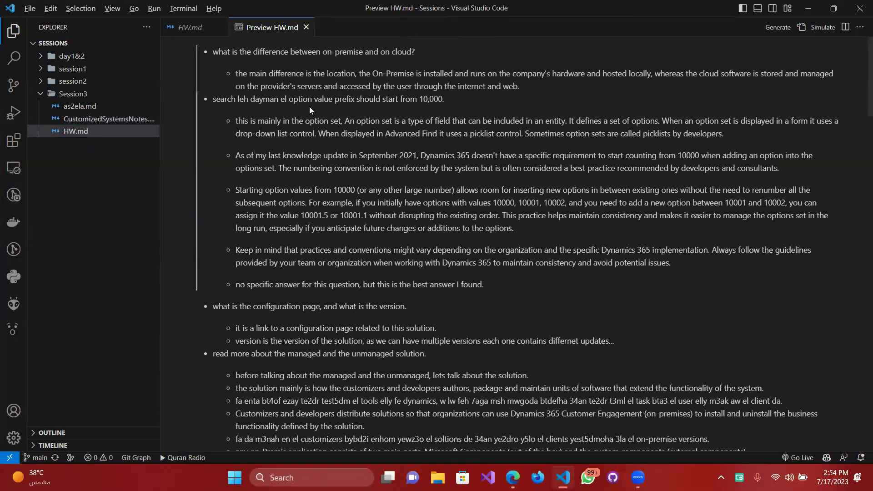
scroll(330, 132, down, 4)
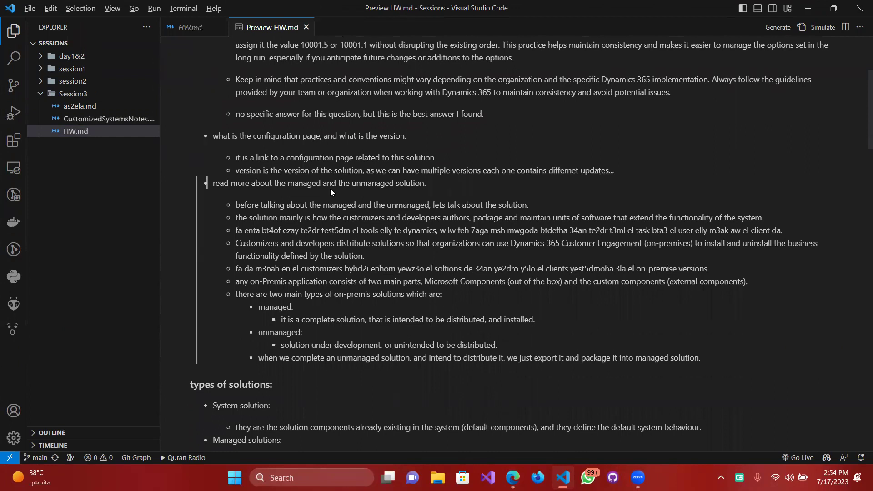
scroll(289, 181, down, 1)
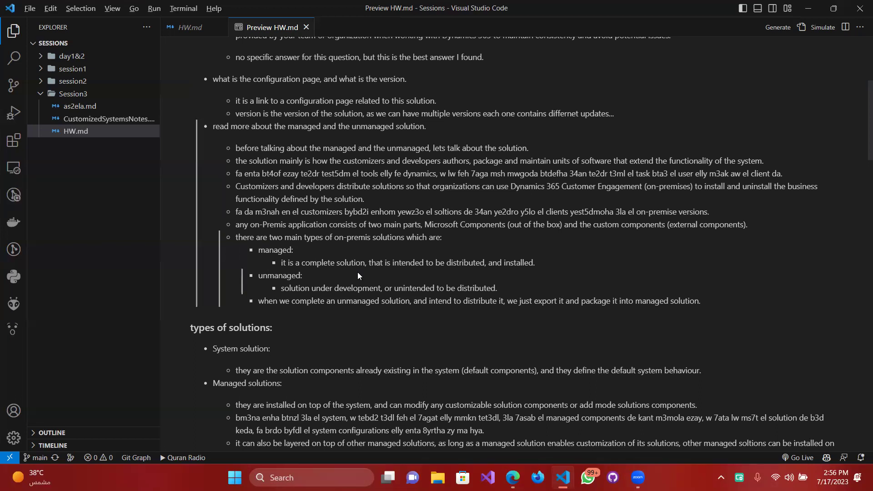
Select 'managed:' in the HW.md notes, restore down VS Code, and switch to the solution window.
scroll(342, 270, down, 3)
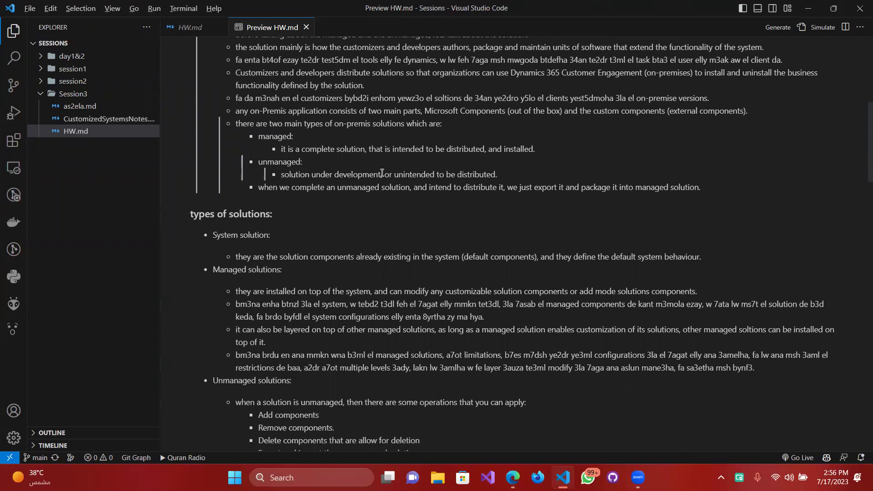
triple_click(291, 137)
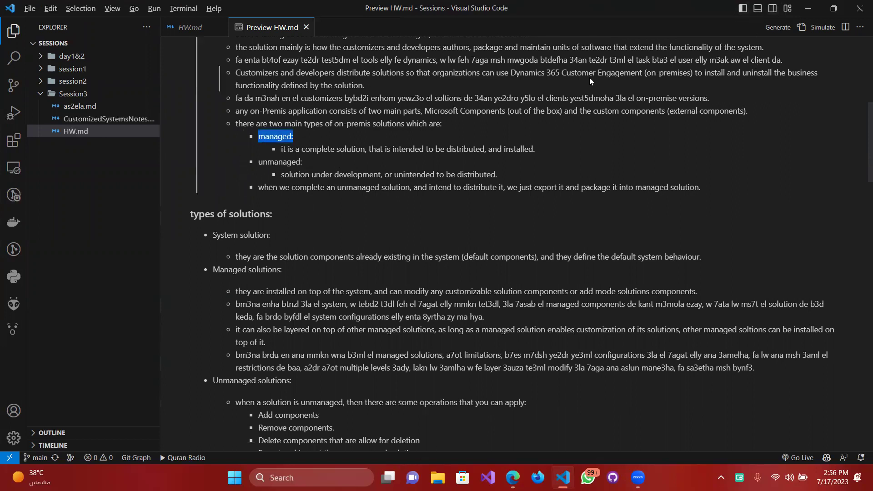
click(833, 9)
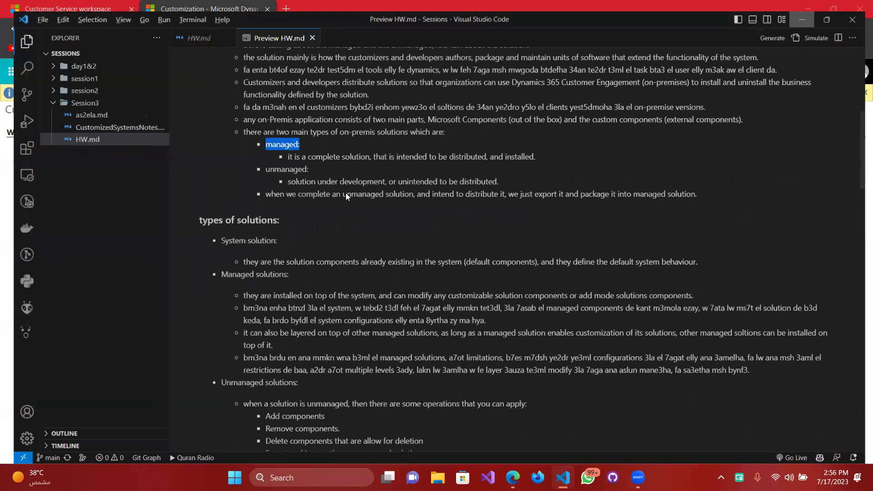
key(alt+Tab)
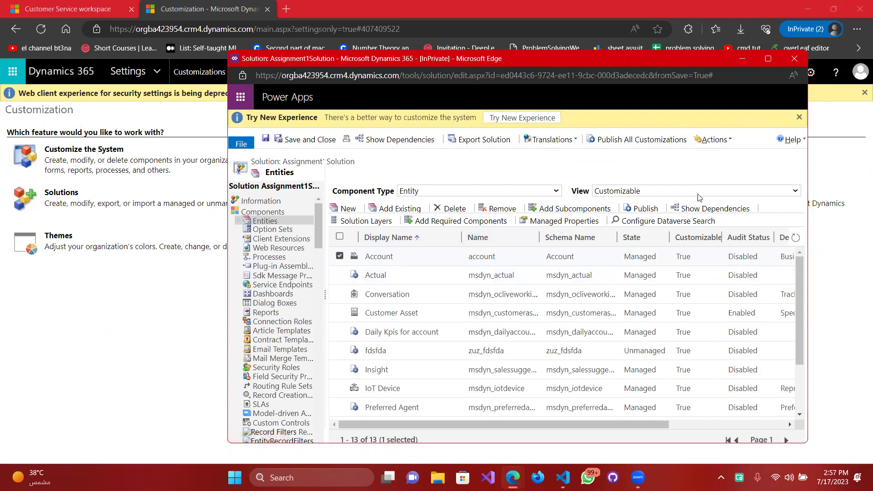
click(708, 208)
click(470, 258)
click(462, 222)
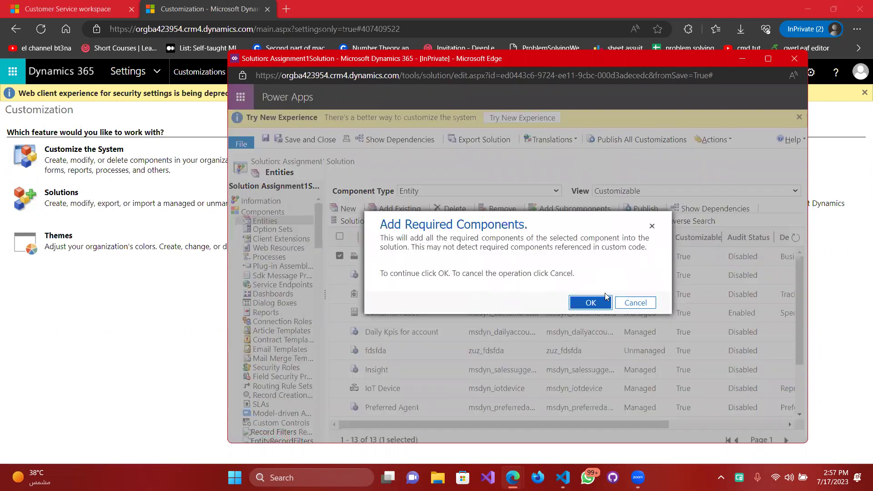
click(587, 302)
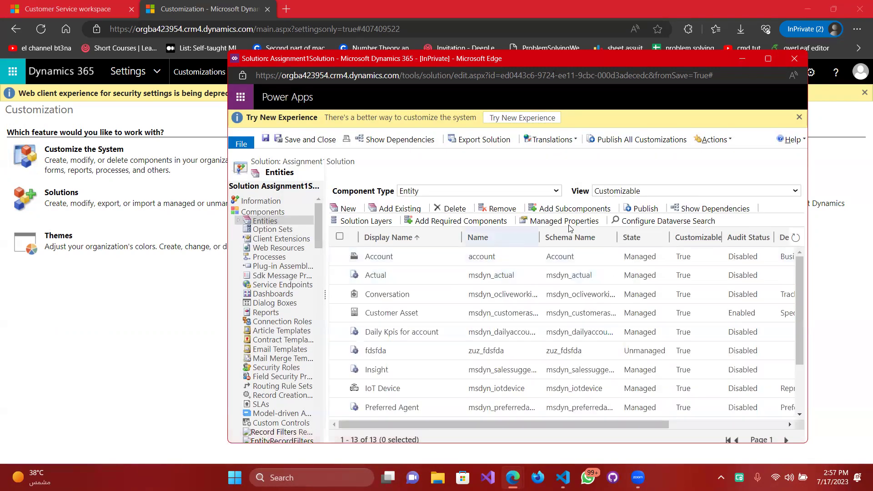
click(589, 228)
click(608, 138)
click(412, 256)
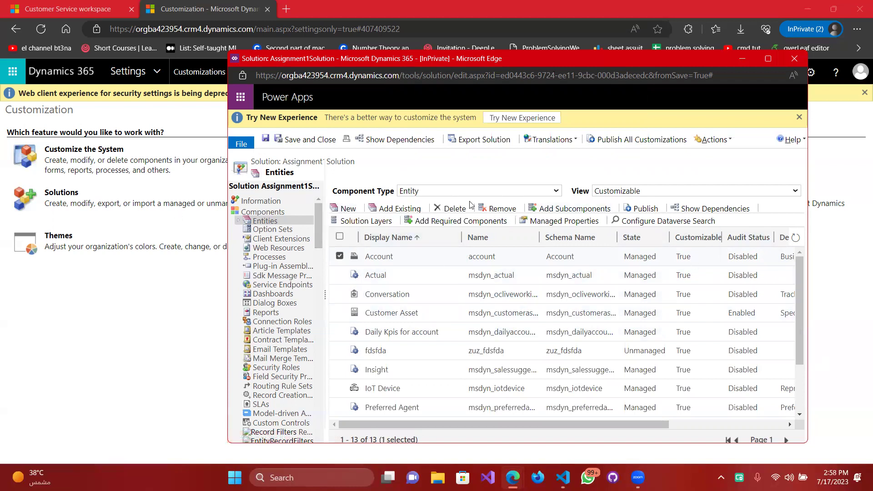
Create a new entity PoliceOffice (as_policeoffice) marked as virtual, with Data Source left at [None].
click(346, 209)
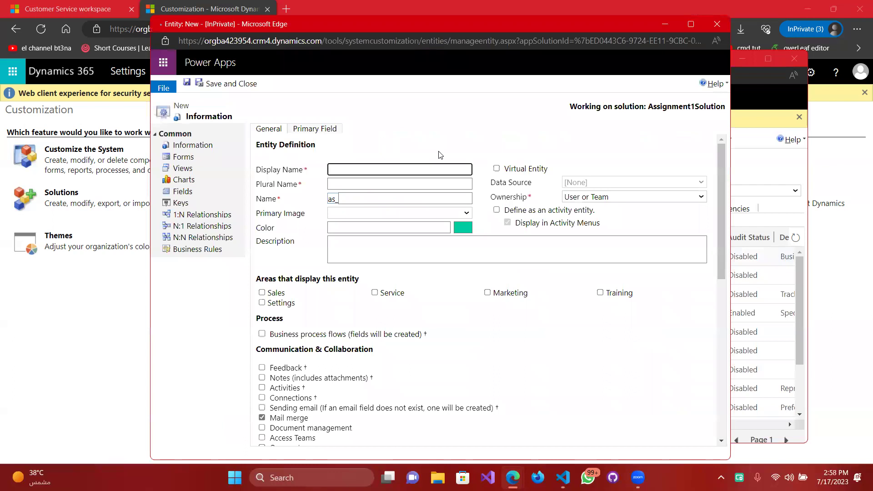
click(416, 171)
text(Po)
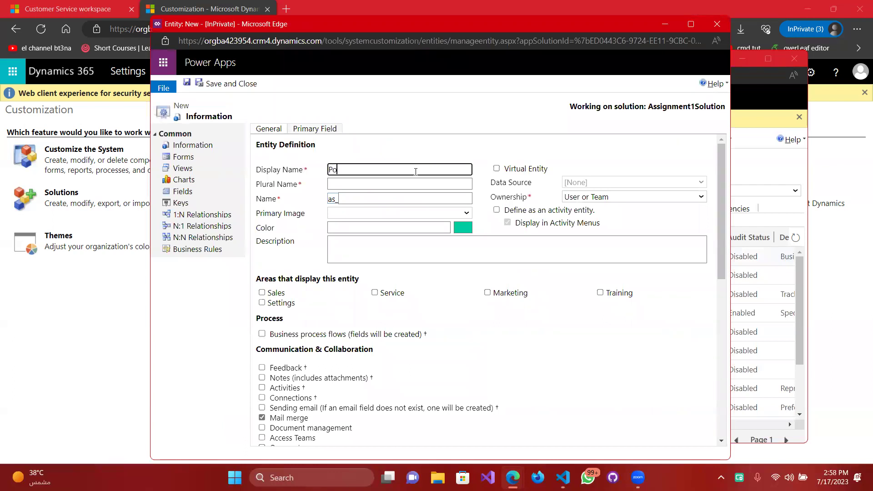
text(liceOffice)
key(Tab)
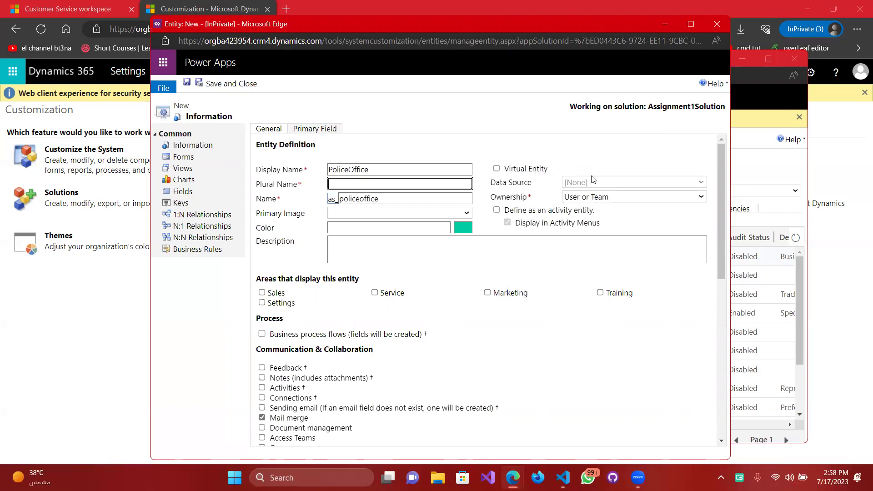
click(502, 173)
click(497, 169)
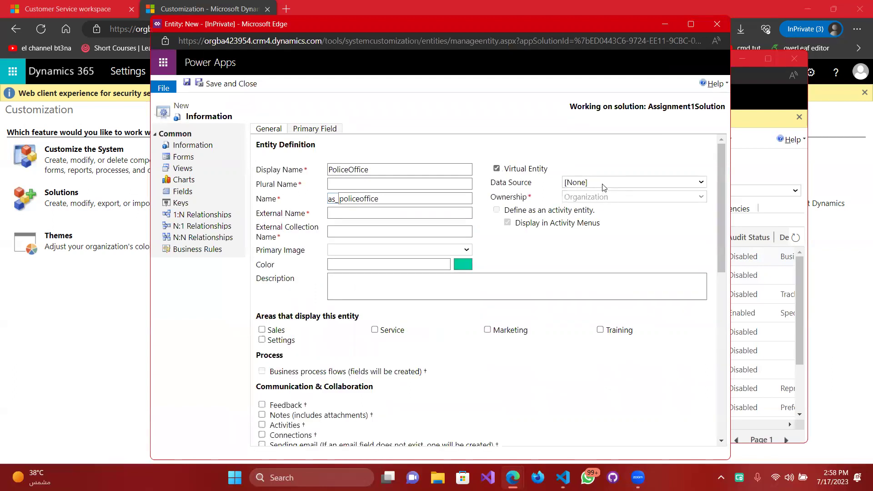
click(605, 183)
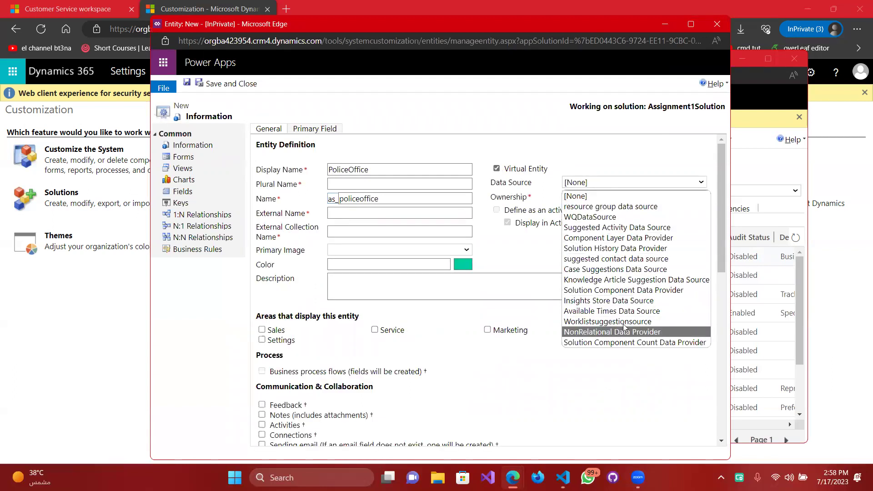
Turn off Virtual Entity and set PoliceOffice's ownership to User or Team.
click(498, 169)
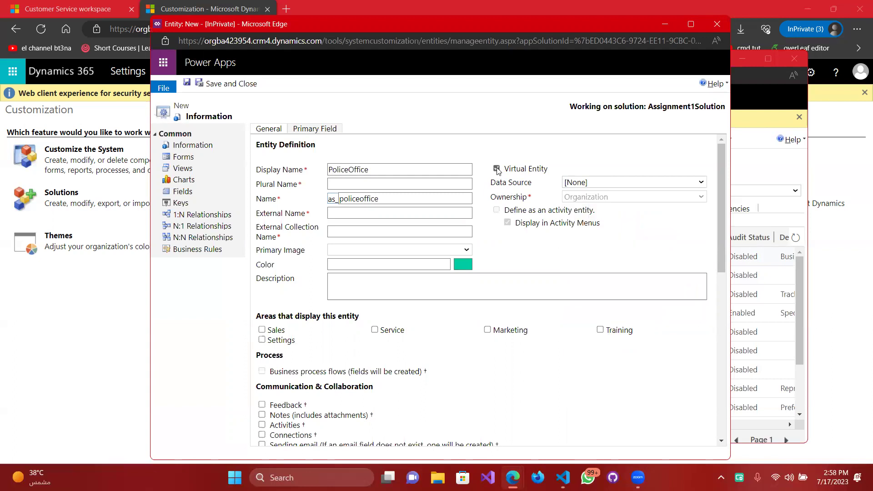
click(498, 169)
click(602, 200)
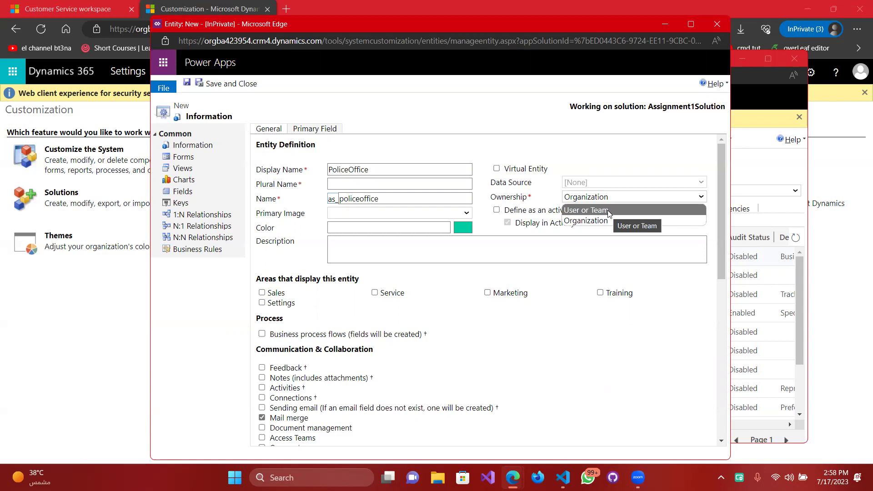
click(608, 210)
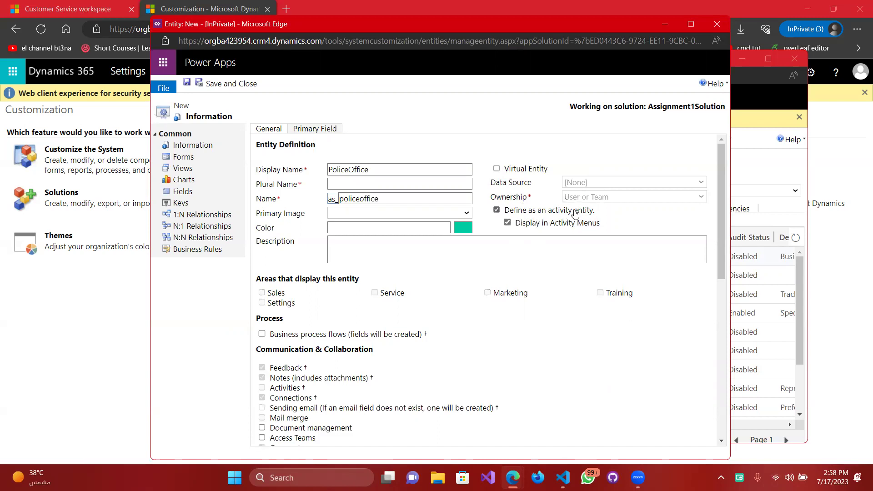
Switch ownership to Organization, try defining it as an activity, and dismiss the ownership warning.
click(580, 211)
click(599, 197)
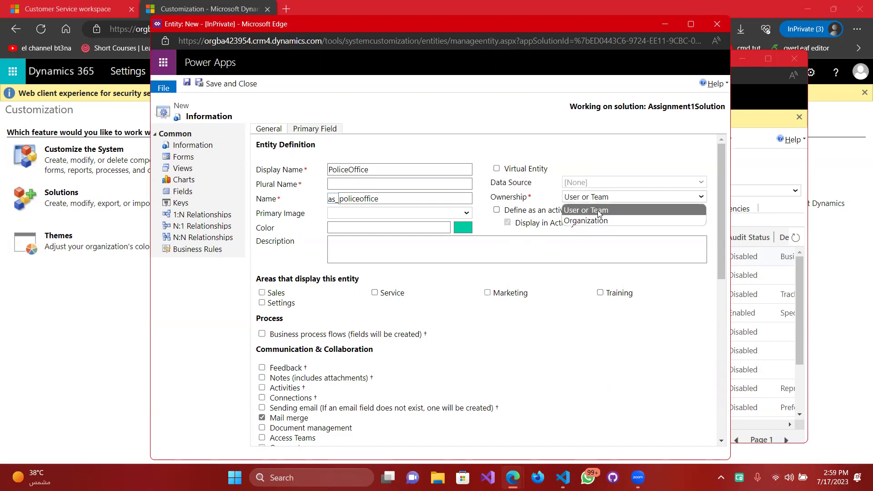
click(586, 220)
click(567, 212)
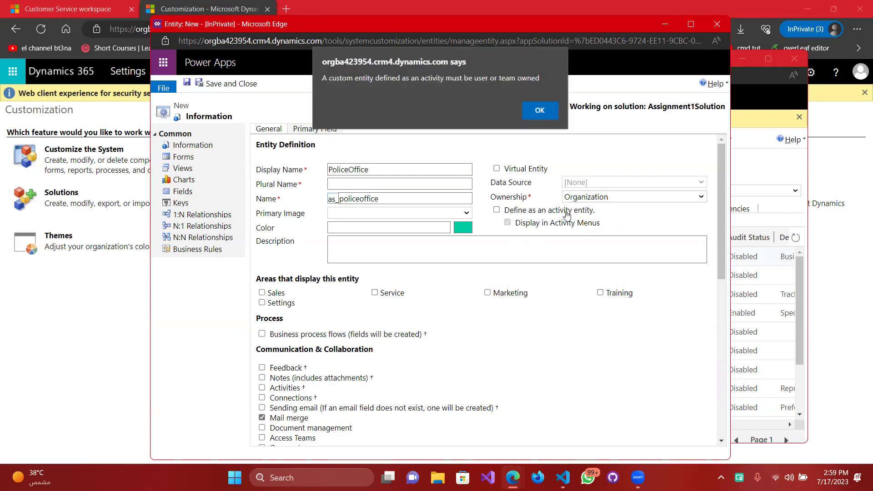
click(540, 110)
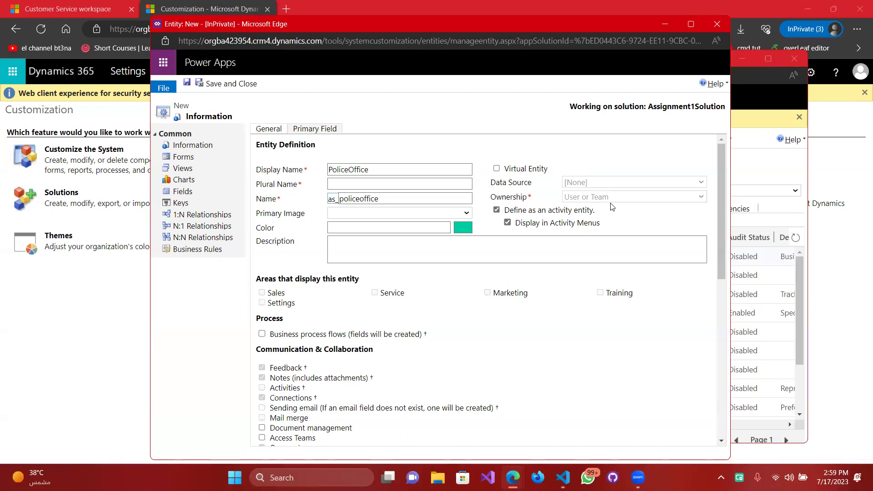
Untick the activity-entity option, set plural name PoliceOffices, and select the generated entity name.
click(570, 211)
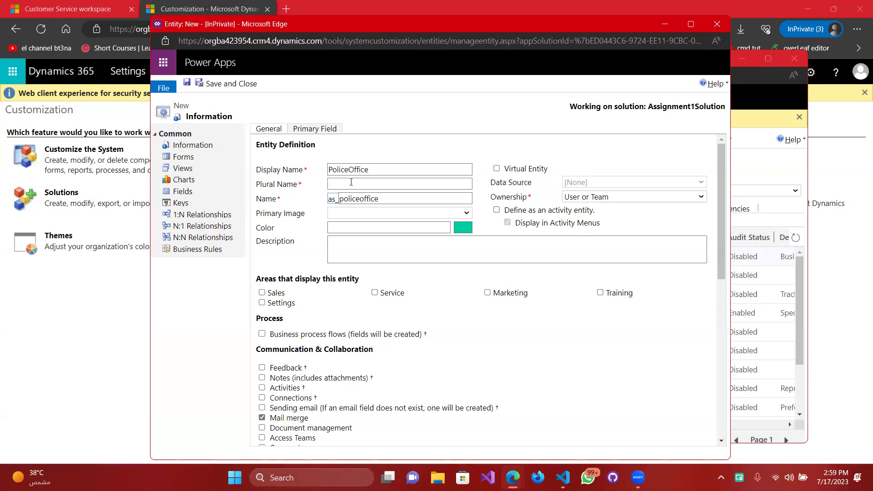
click(380, 180)
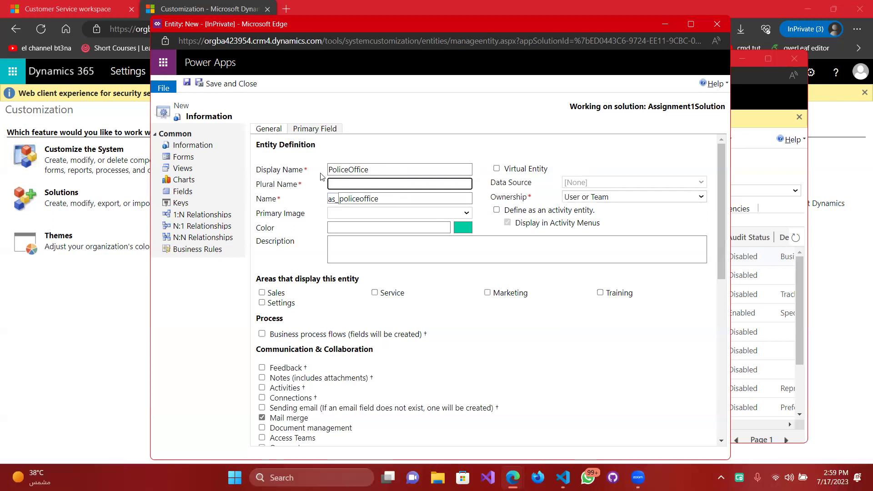
text(PoliceOffices)
drag(381, 199, 337, 202)
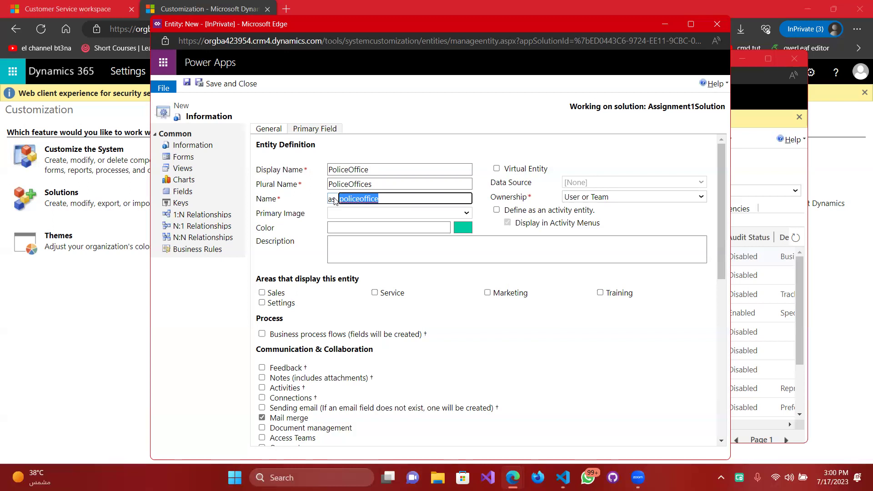
click(390, 196)
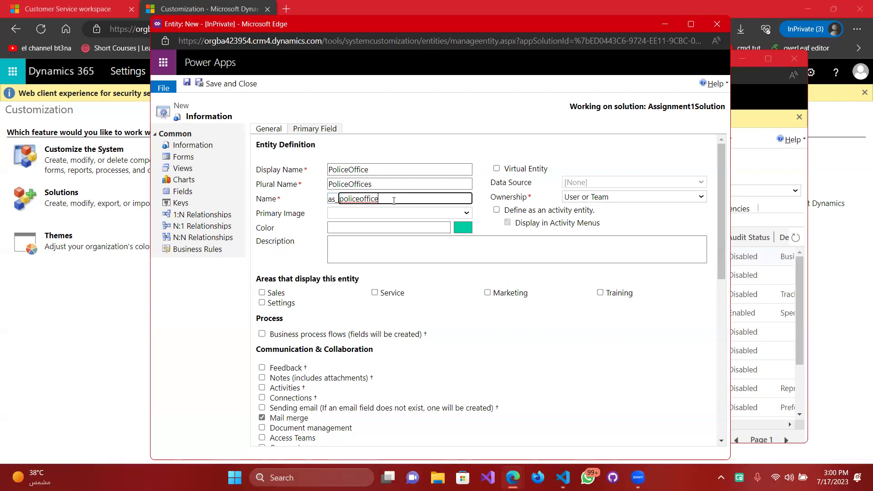
drag(394, 200, 339, 200)
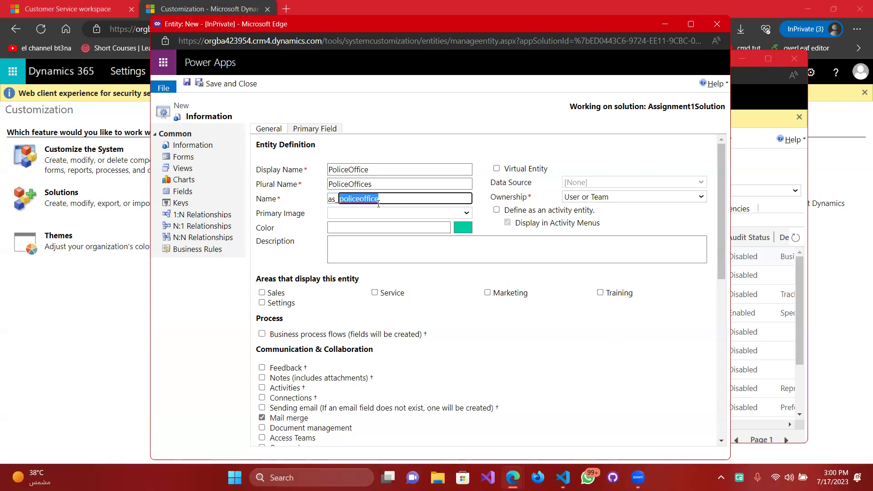
click(357, 216)
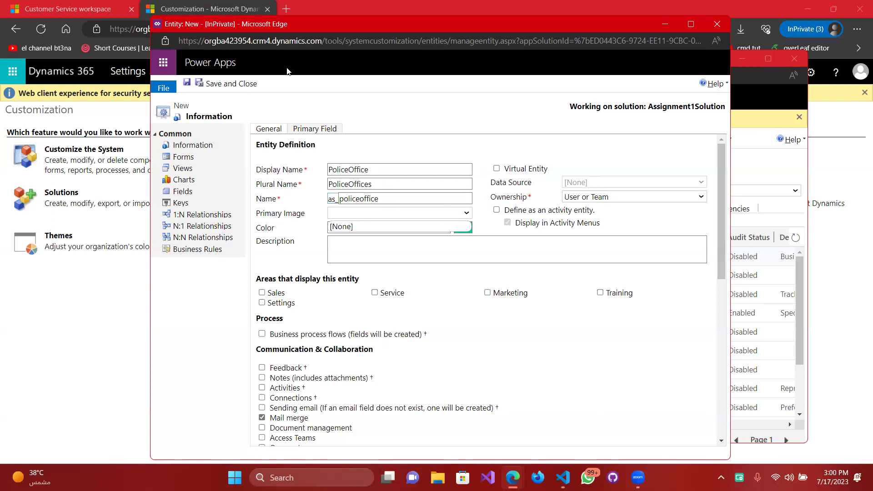
Visit the main window's Settings menu, then bring the 'Entity: New' PoliceOffice window forward.
click(100, 6)
click(100, 5)
click(184, 5)
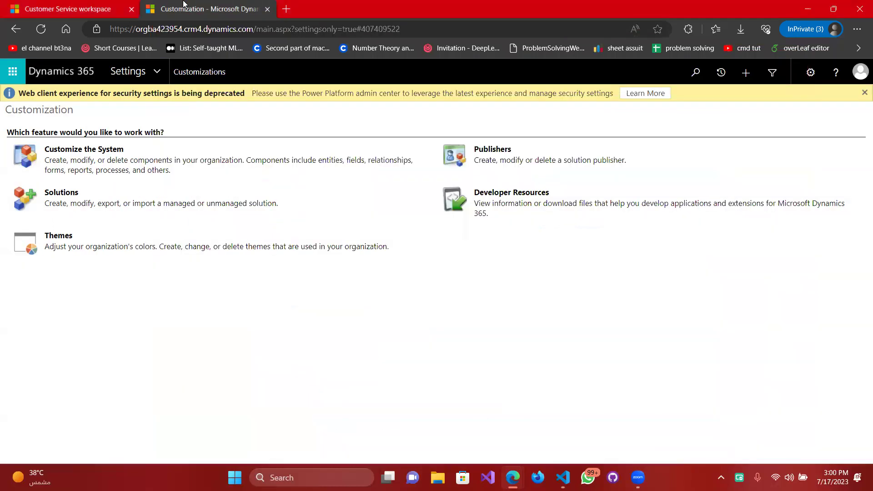
click(161, 68)
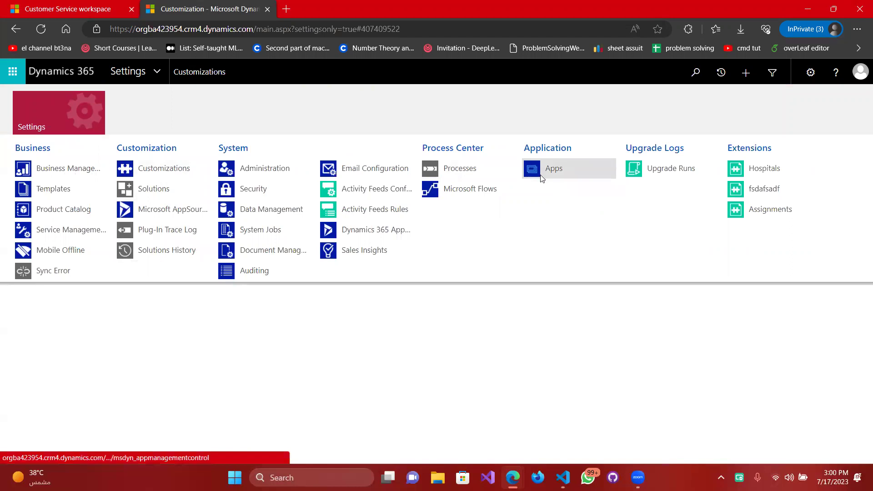
key(alt+Tab)
key(alt+Tab)
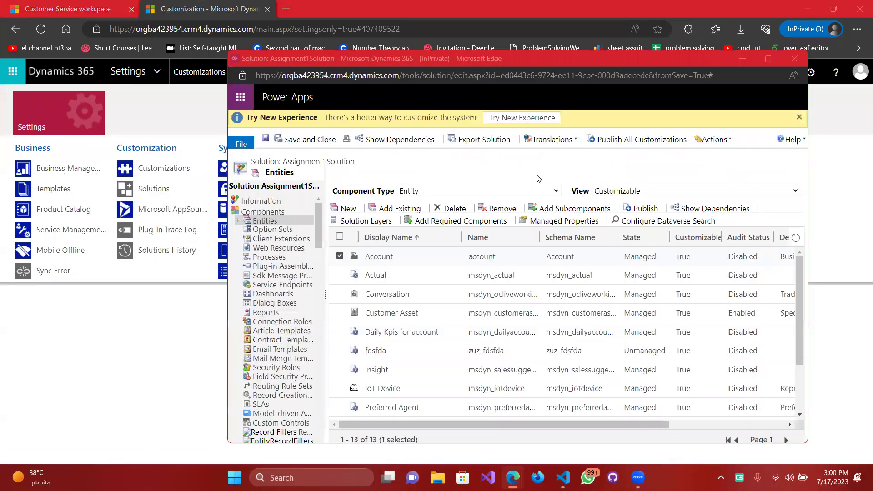
key(alt+Tab)
key(alt+Tab)
key(alt+Tab)
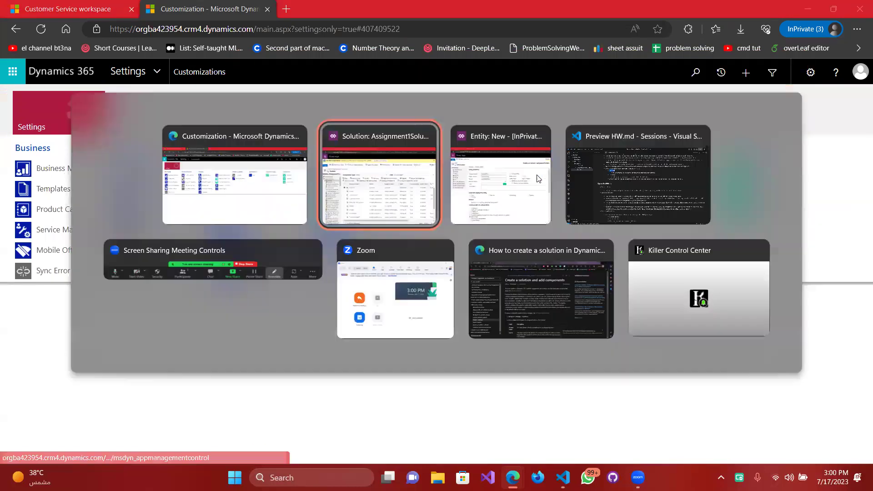
click(538, 178)
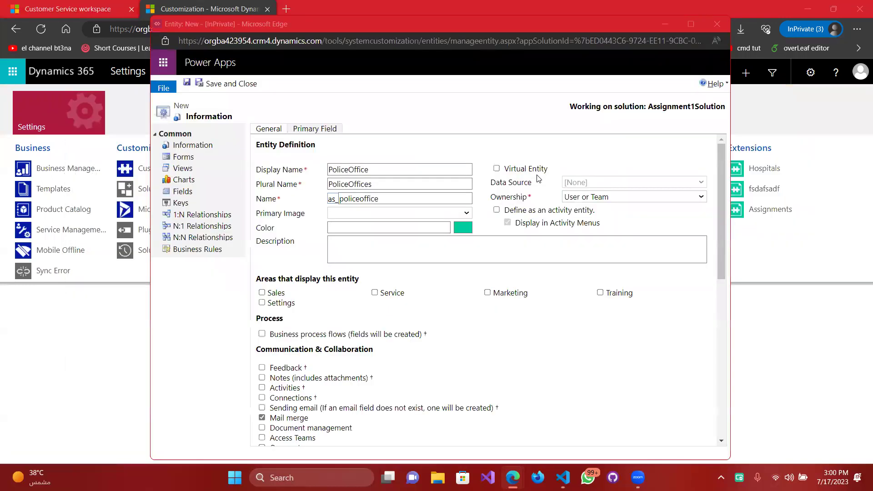
Keep the primary image at [None] and enter the entity colour code f00f01.
click(467, 213)
click(455, 226)
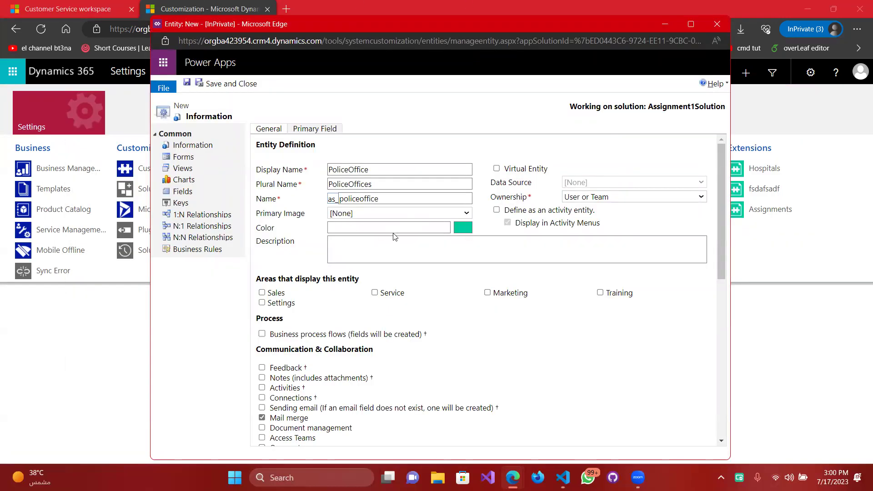
click(374, 227)
text(00ff11)
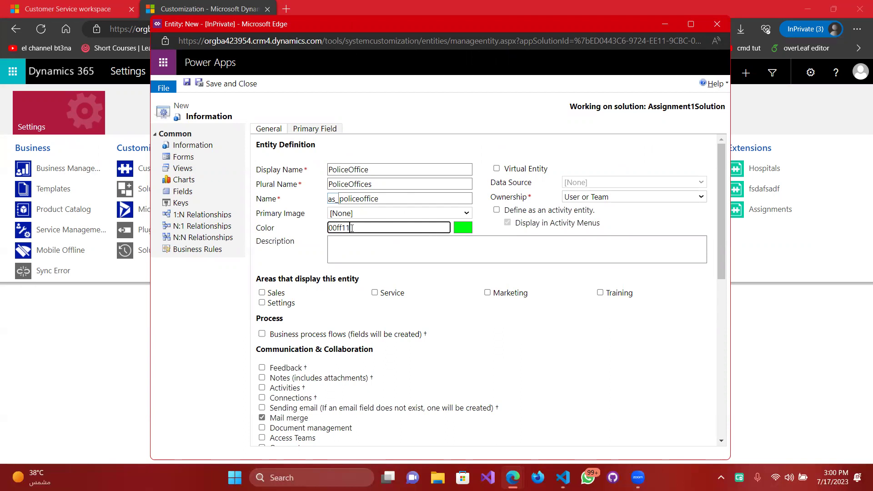
key(BackSpace)
key(BackSpace)
key(BackSpace)
key(BackSpace)
text(00ff)
key(BackSpace)
key(BackSpace)
text(00)
key(BackSpace)
key(BackSpace)
text(ff00)
key(BackSpace)
key(BackSpace)
text(ff)
Set the description to 'this is the entity for our first practical assignmen'.
scroll(402, 284, down, 1)
click(418, 223)
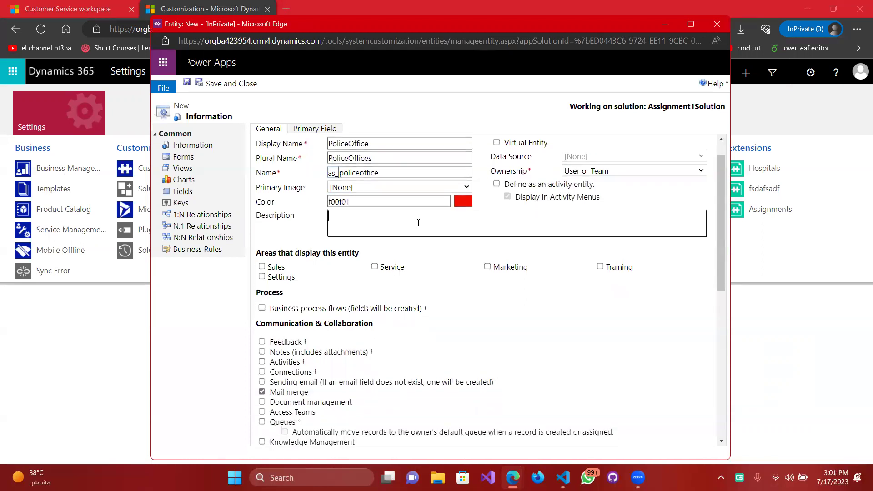
scroll(418, 223, up, 1)
text(fnsakfsdaf)
key(ctrl+a)
text(this is the entity for our first practical assignmen)
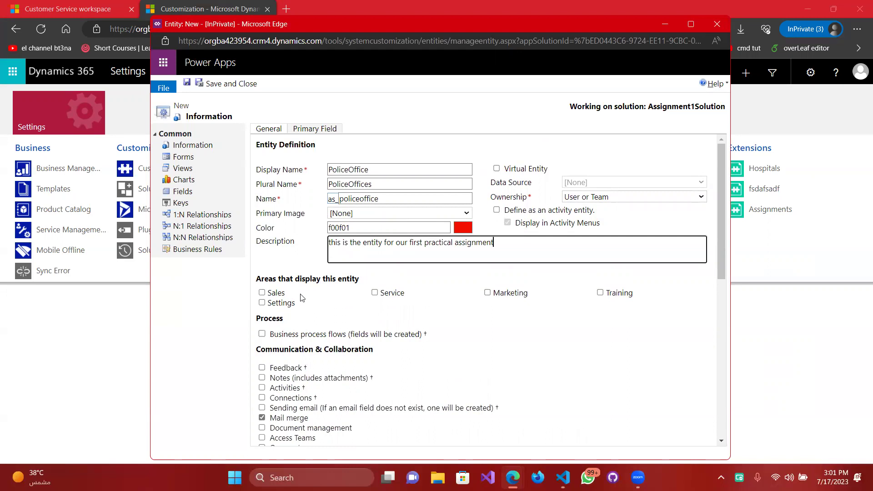
Tick the Settings display area and review the remaining options, leaving them unchecked.
click(282, 305)
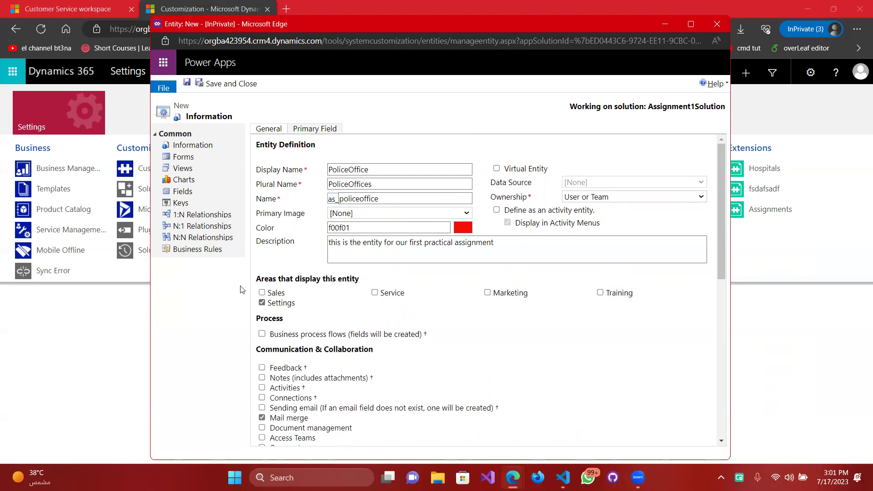
scroll(363, 287, down, 3)
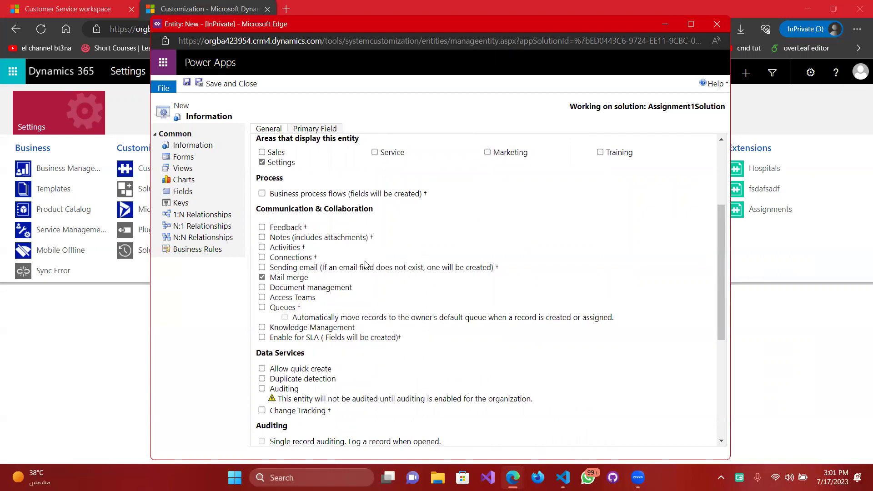
scroll(400, 264, down, 2)
scroll(367, 203, up, 1)
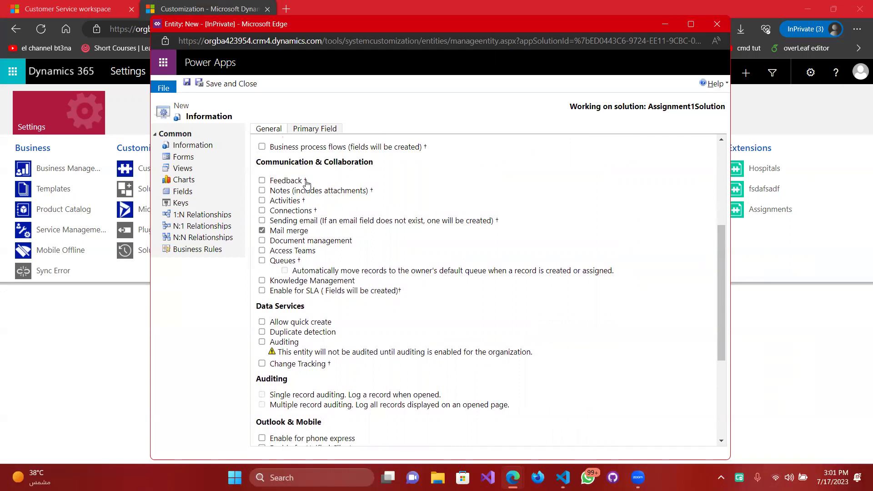
scroll(364, 214, down, 2)
scroll(351, 208, up, 1)
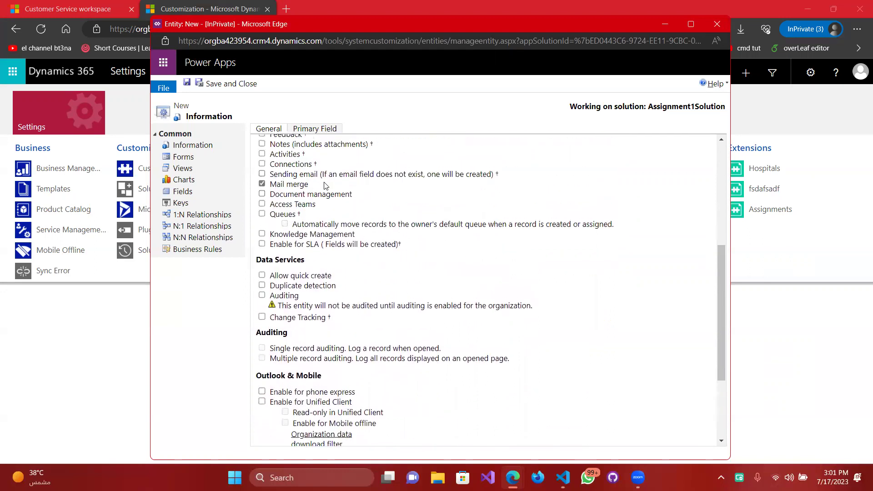
scroll(351, 209, down, 3)
scroll(310, 141, up, 1)
scroll(306, 136, up, 4)
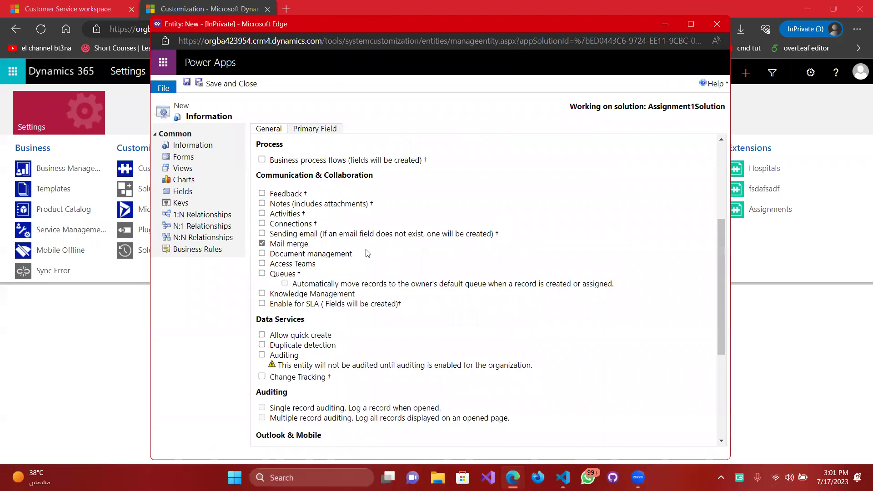
scroll(315, 250, down, 5)
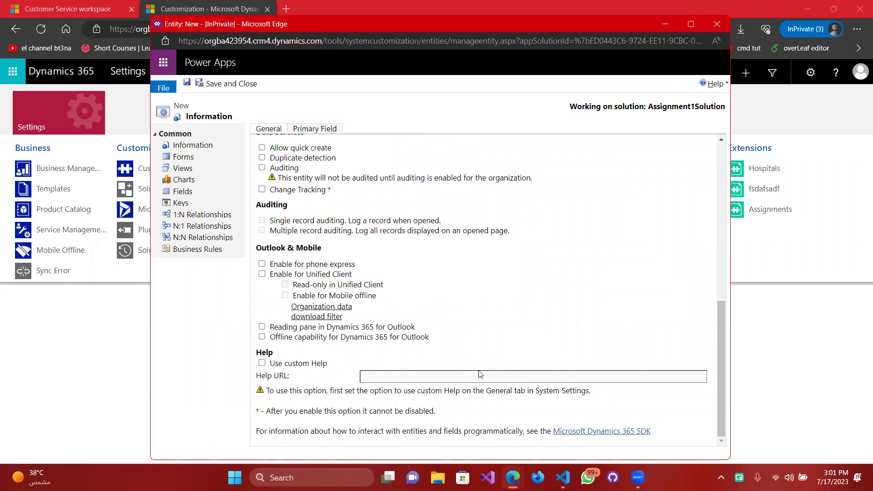
scroll(462, 356, up, 3)
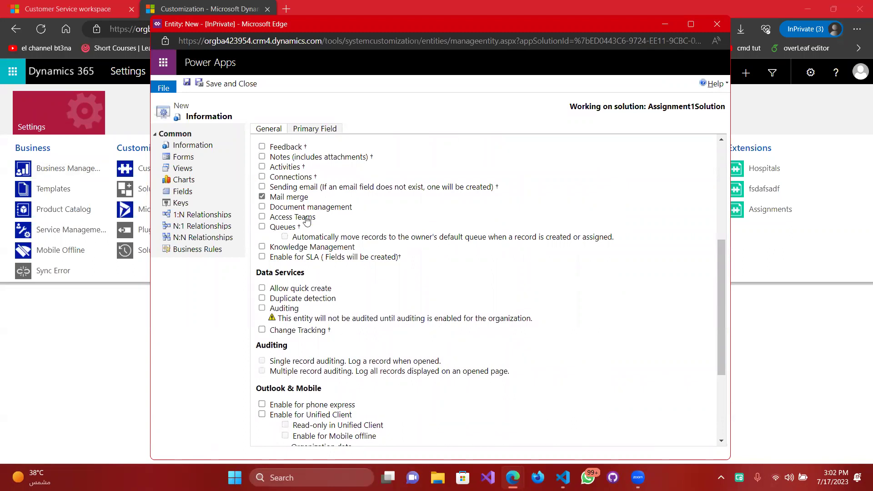
scroll(331, 254, up, 3)
scroll(337, 257, down, 4)
scroll(337, 257, down, 3)
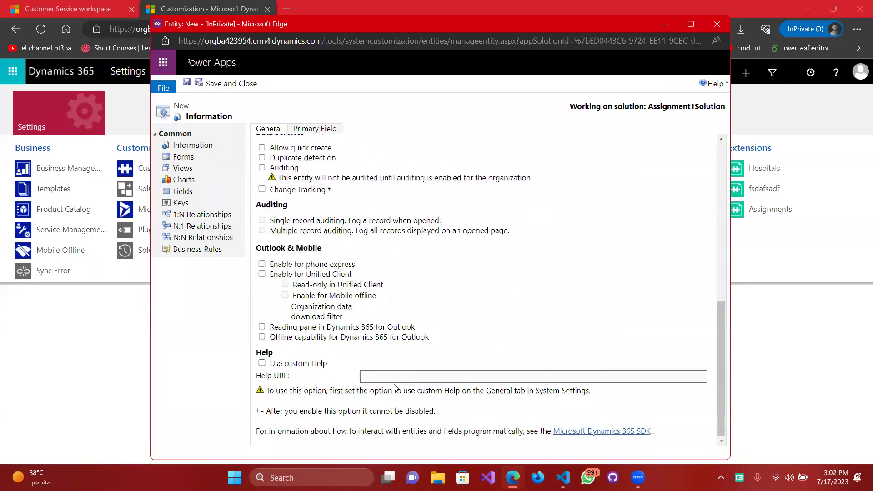
Save the new PoliceOffice entity and wait through Edge's unresponsive-page prompts until it is created.
click(188, 86)
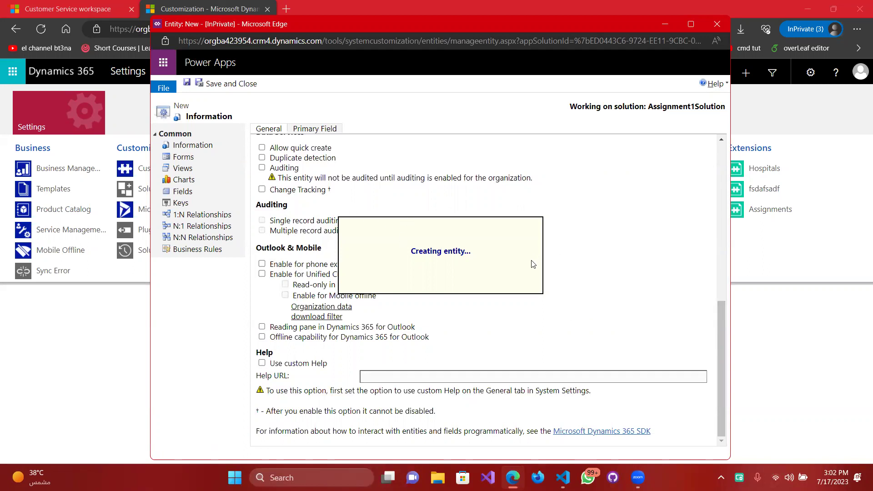
click(473, 141)
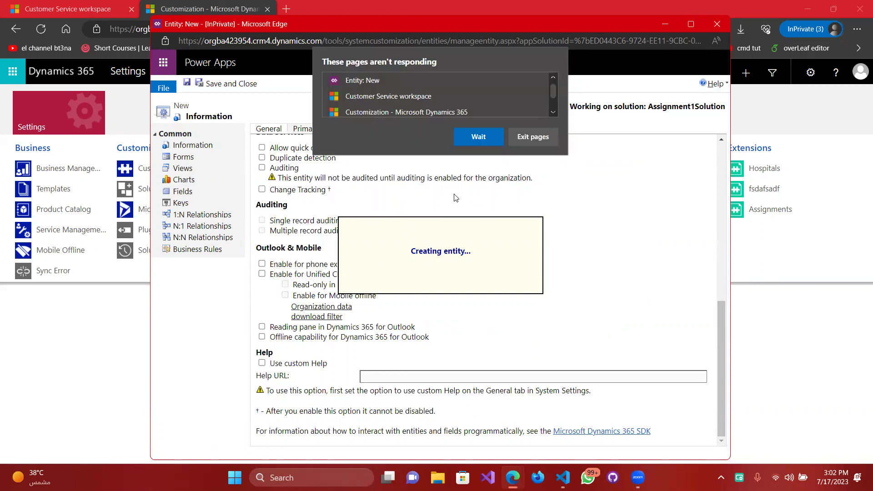
click(478, 137)
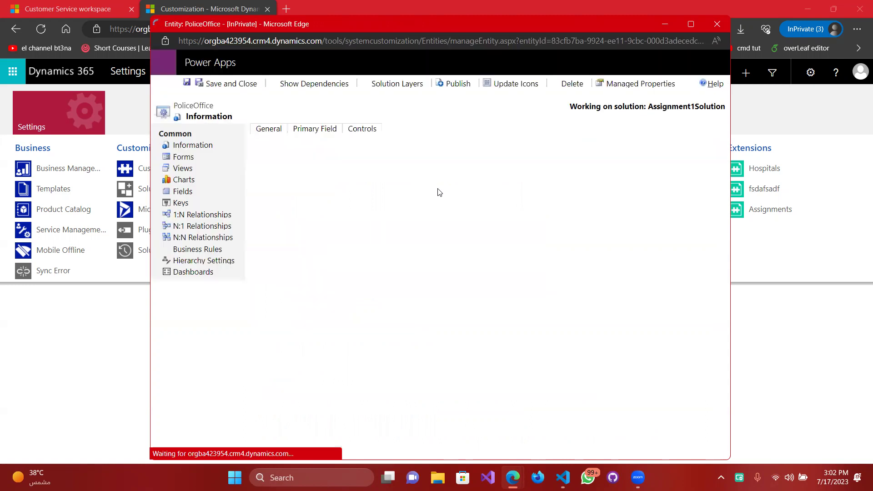
In the Card Information form, add Created By to the header beside Status Reason and remove Modified By.
click(197, 157)
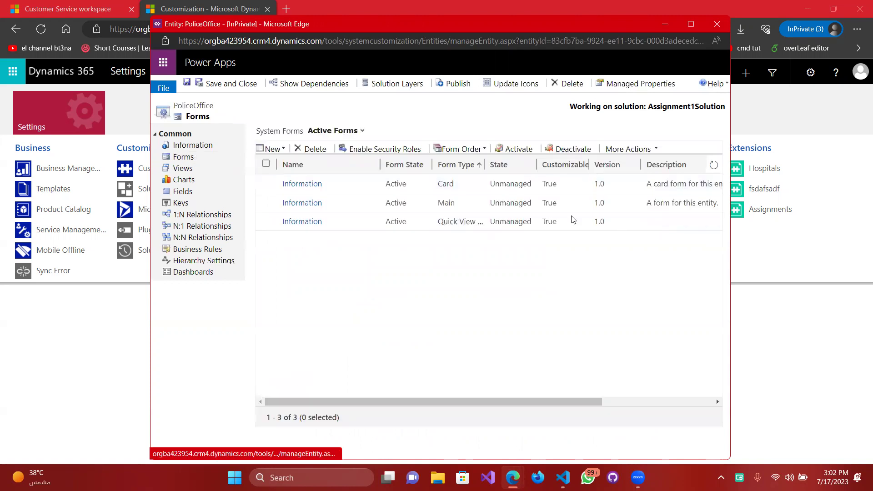
click(315, 183)
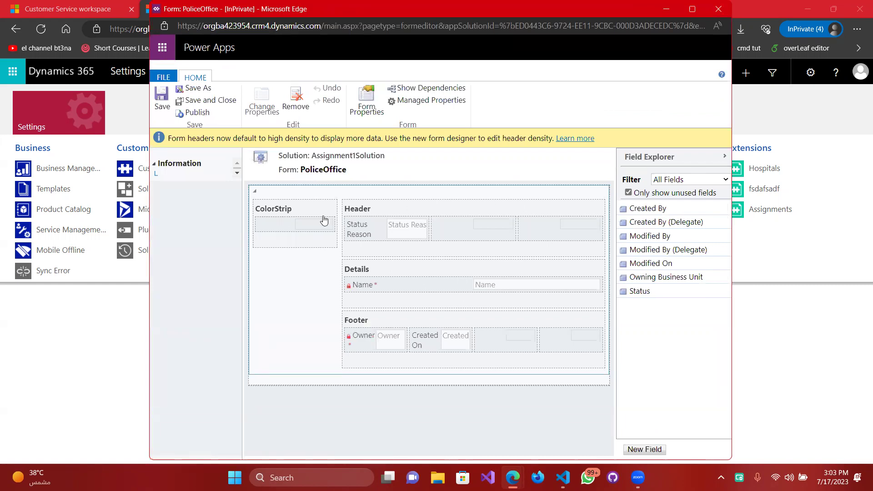
click(396, 209)
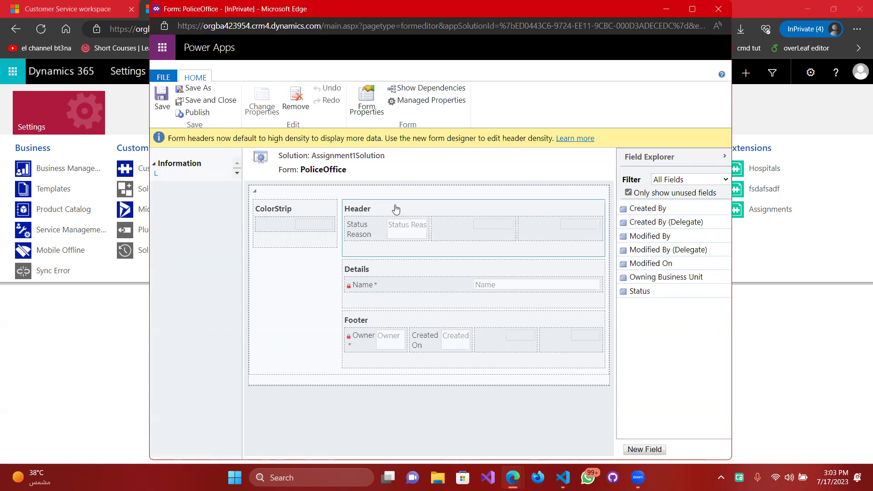
click(400, 232)
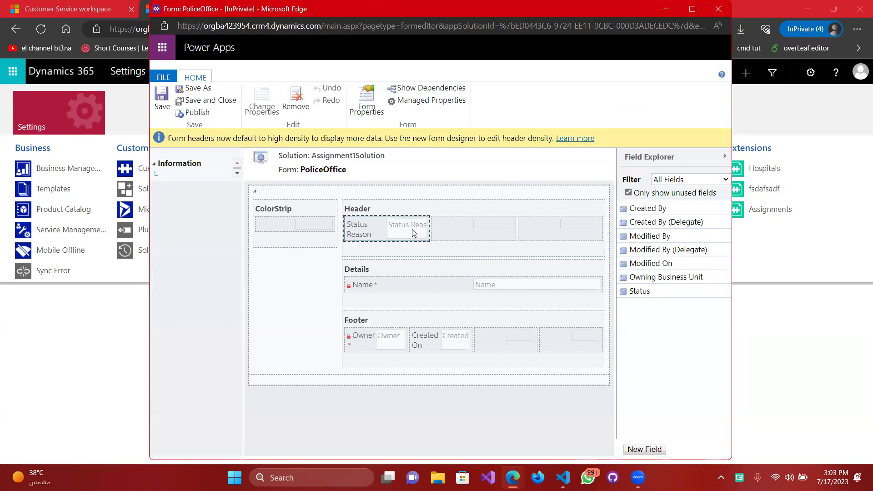
drag(648, 208, 473, 229)
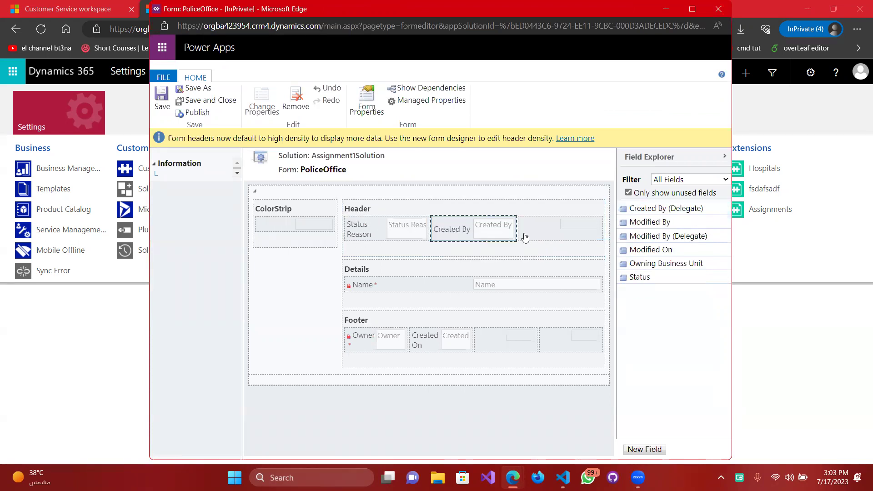
drag(668, 222, 549, 229)
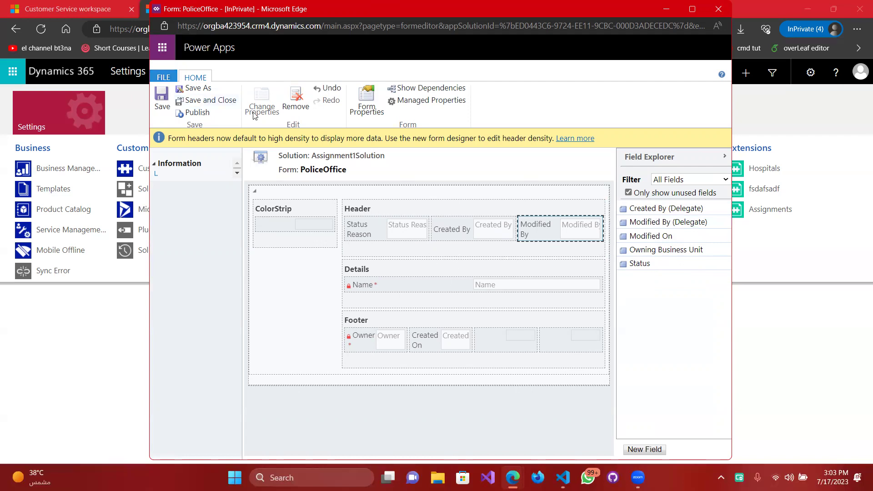
click(295, 100)
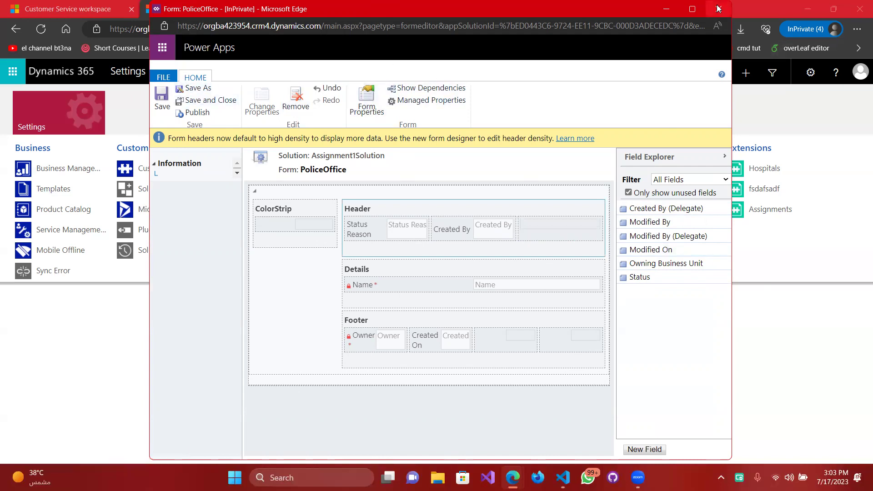
Close the card form editor and reopen the PoliceOffice Main Information form for editing.
click(703, 17)
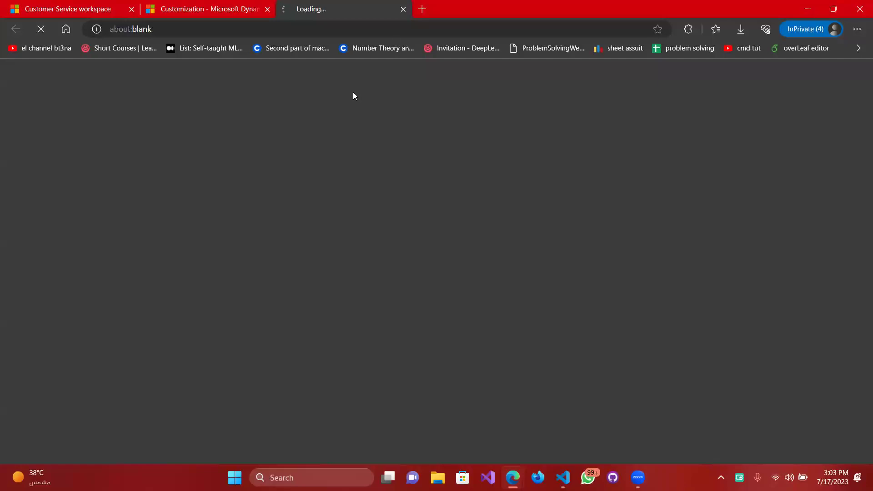
click(404, 9)
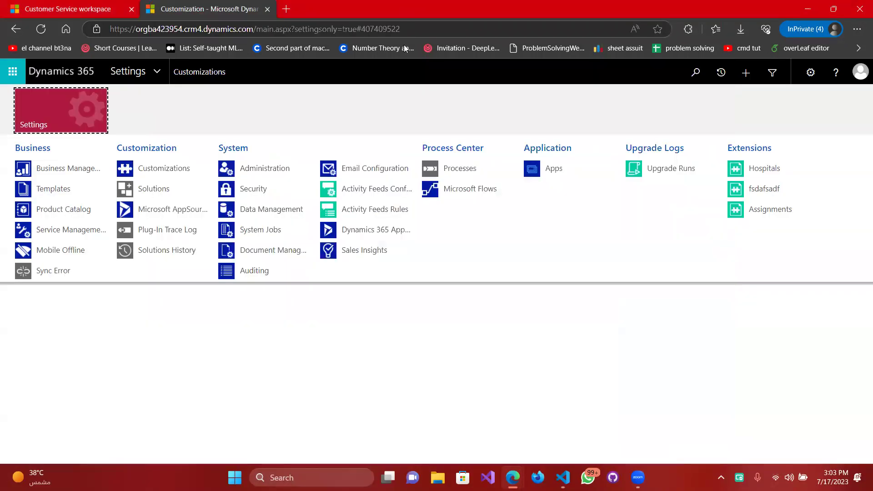
key(alt+Tab)
key(alt+Tab)
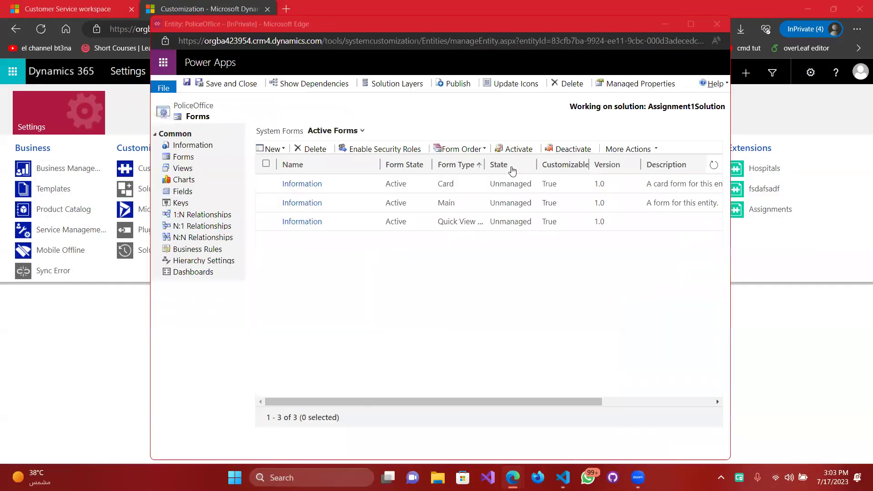
click(307, 203)
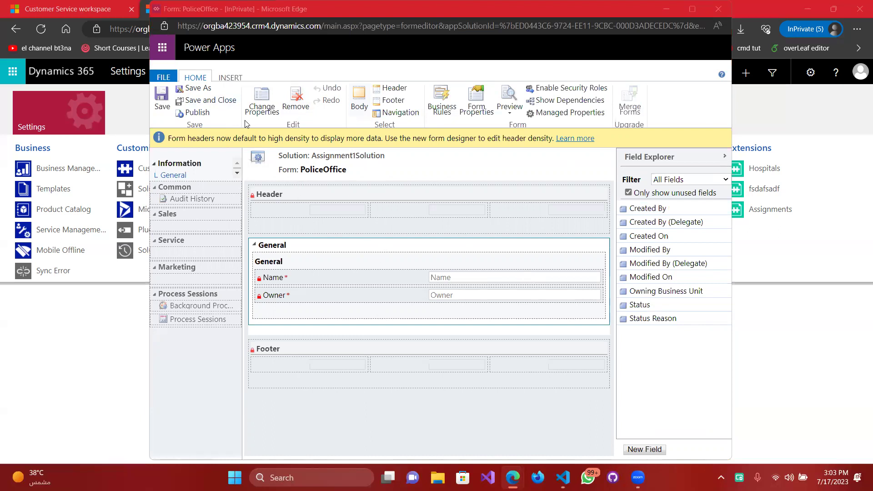
click(719, 8)
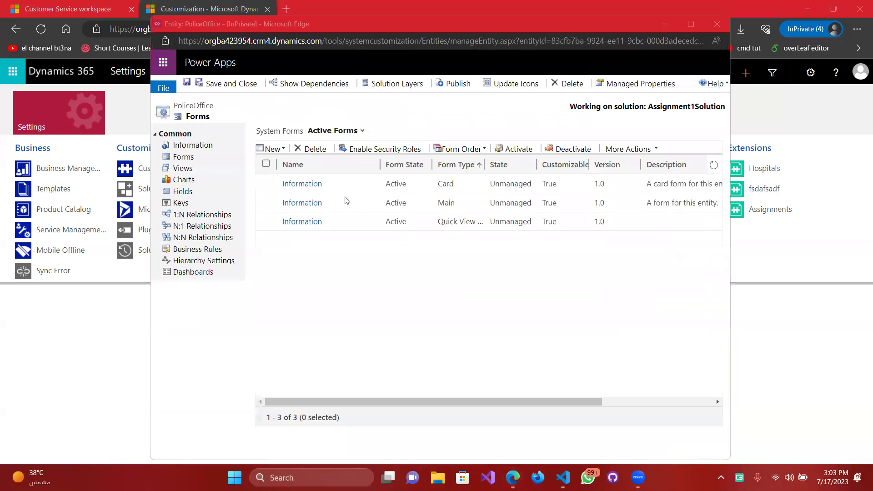
click(321, 203)
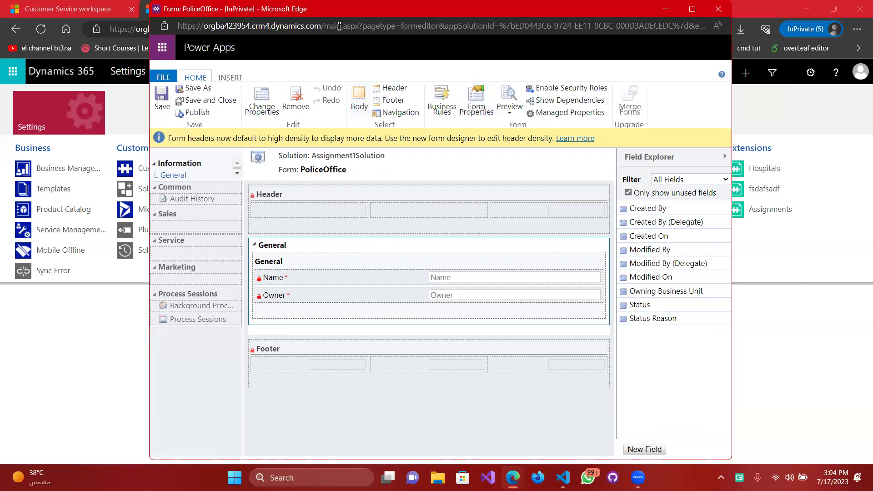
Add Created By, Modified By and Name to the three header cells of the main form.
drag(344, 8, 347, 10)
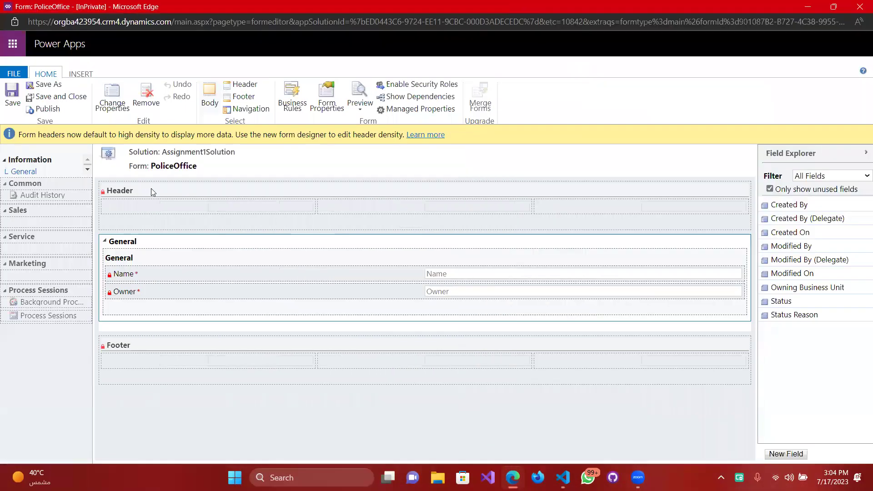
click(152, 190)
drag(807, 211, 185, 203)
drag(823, 231, 377, 200)
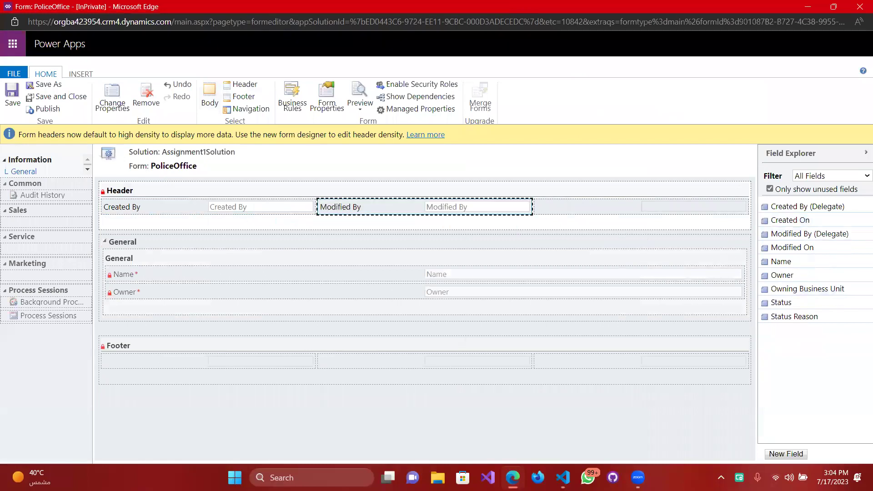
drag(776, 260, 655, 210)
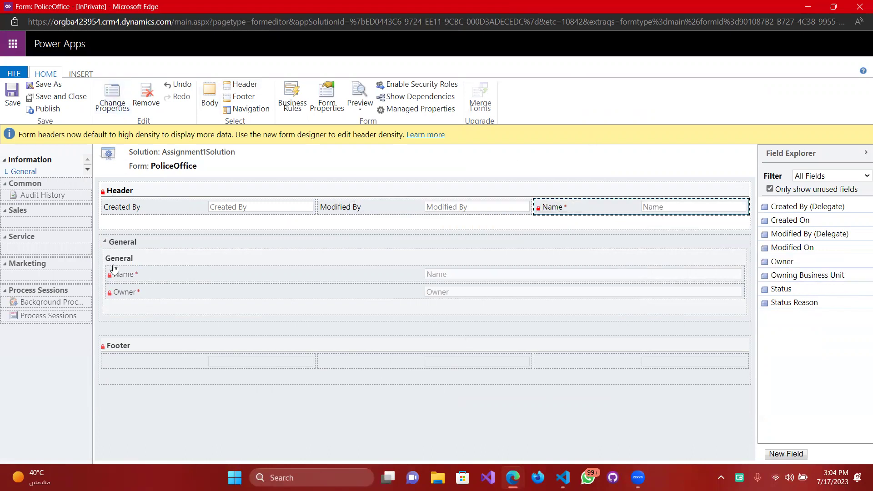
Remove the Name field from the General section.
click(172, 267)
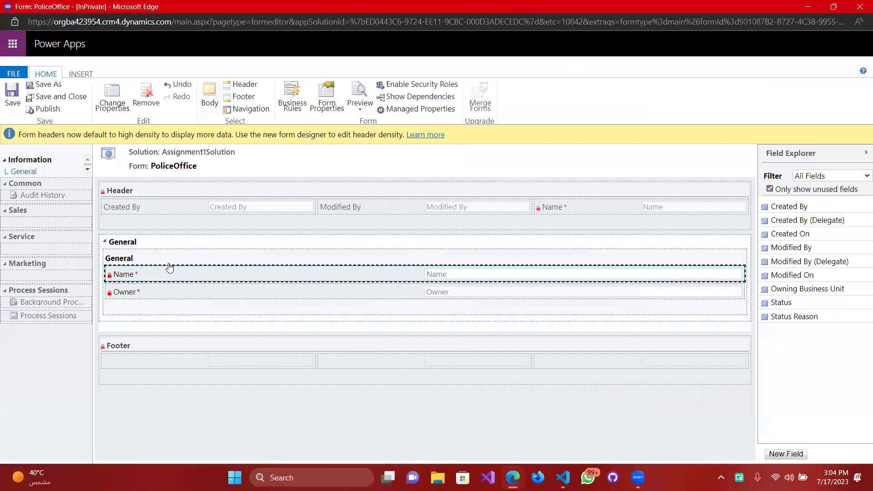
click(144, 276)
click(146, 96)
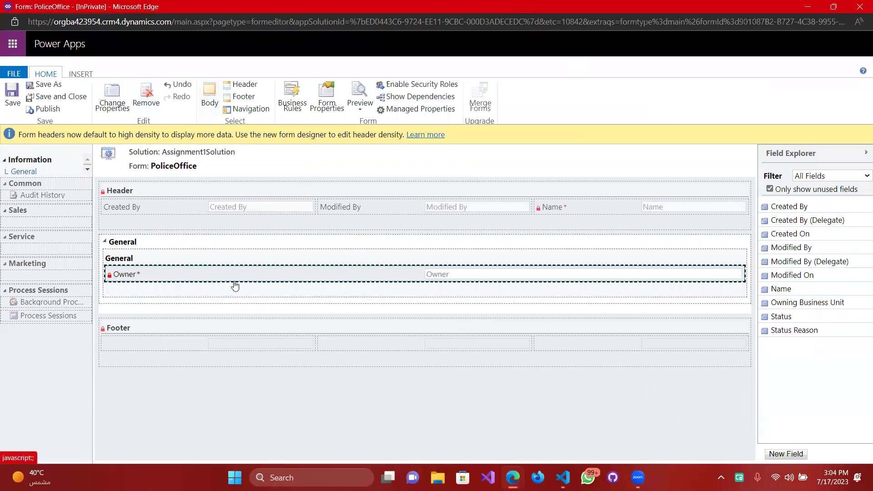
Try removing Owner and the header Name, dismissing required-field warnings; Name stays in the header.
click(560, 210)
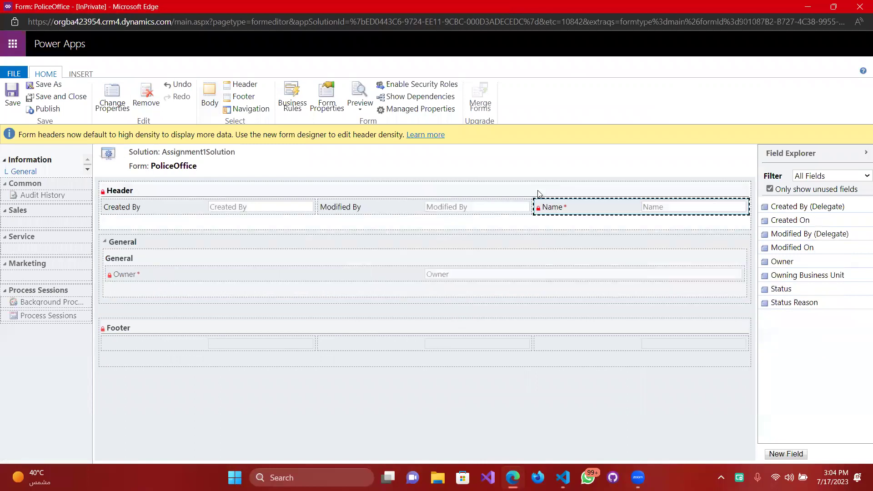
click(188, 271)
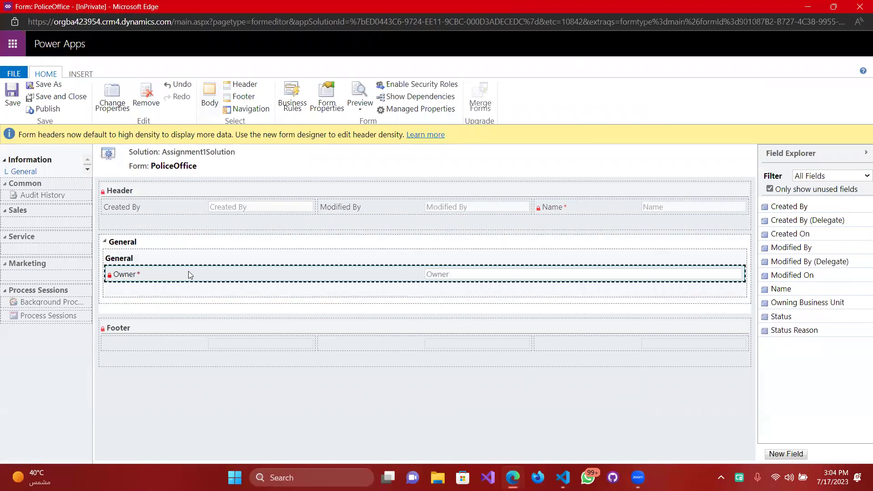
click(145, 96)
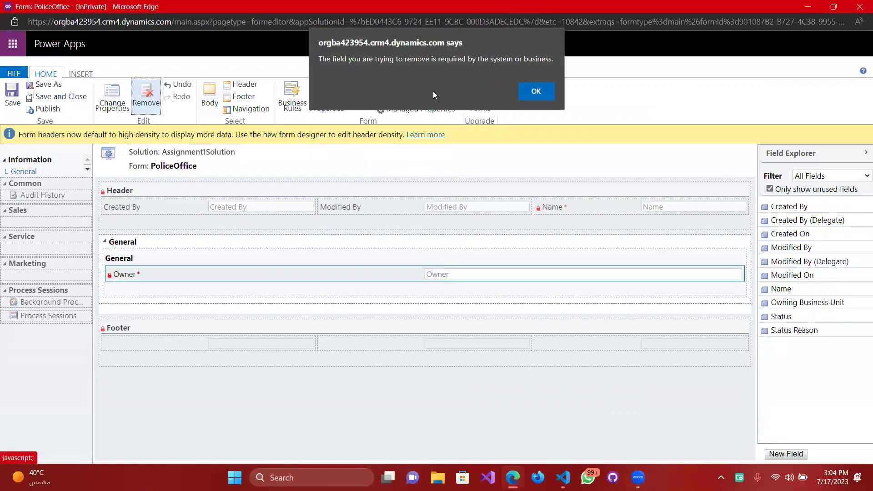
click(541, 90)
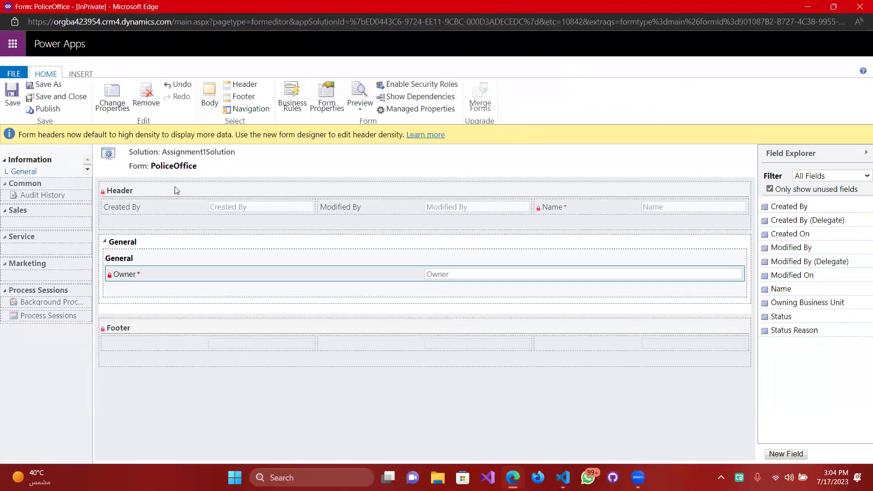
click(550, 209)
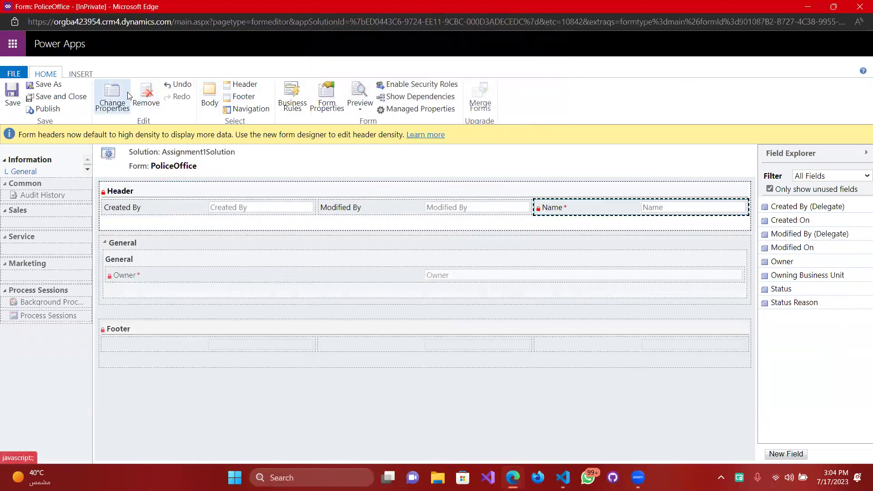
click(146, 96)
click(531, 86)
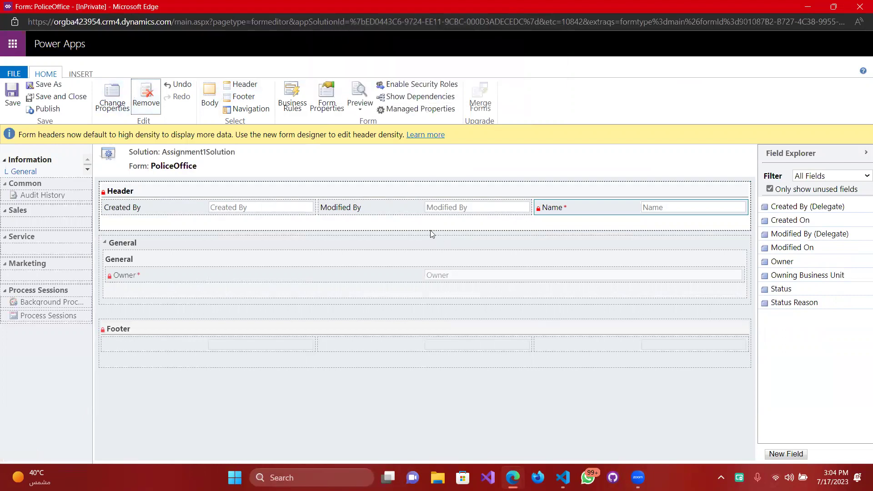
drag(615, 209, 272, 278)
drag(546, 210, 563, 204)
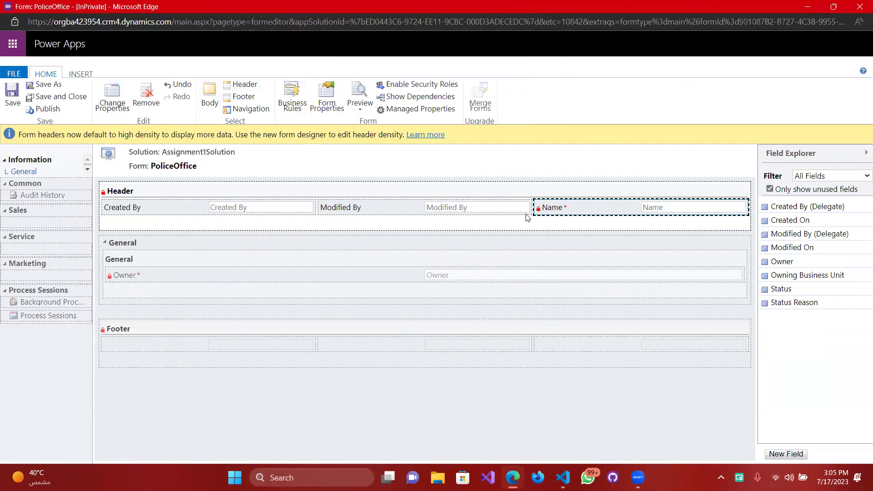
Uncheck 'Only show unused fields' in Field Explorer so placed fields like Name and Owner appear too.
click(188, 244)
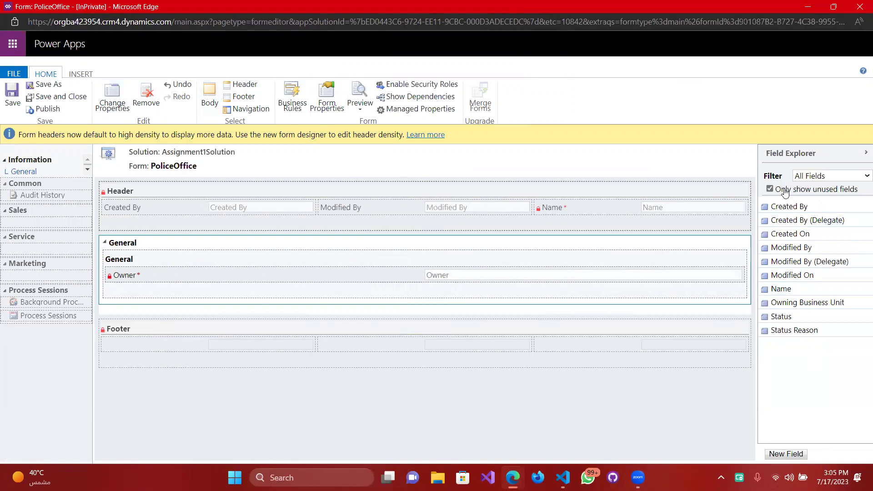
click(770, 189)
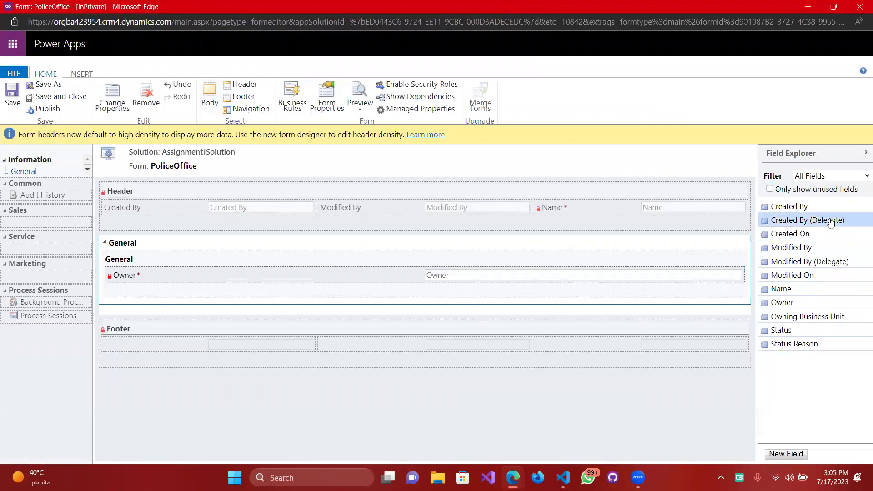
click(821, 191)
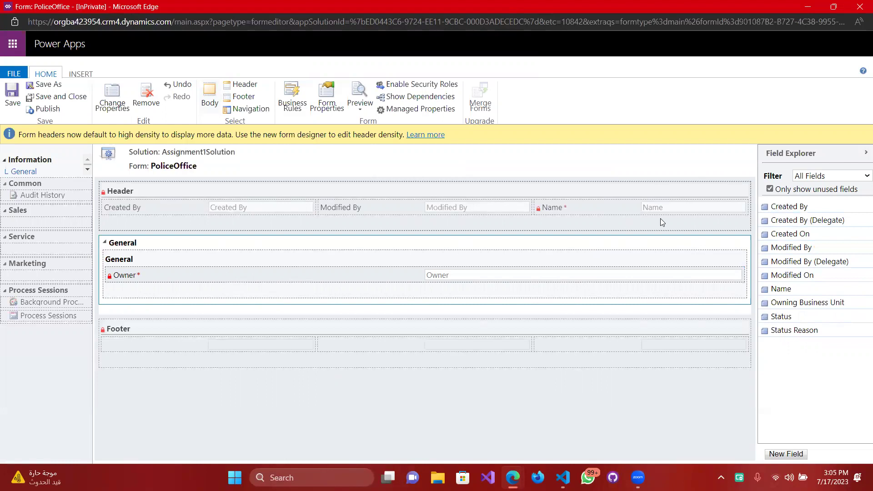
click(770, 189)
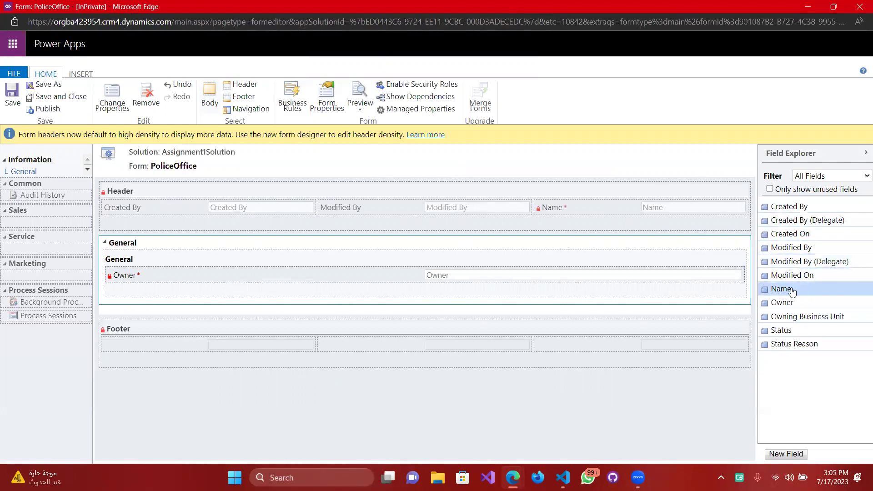
click(774, 189)
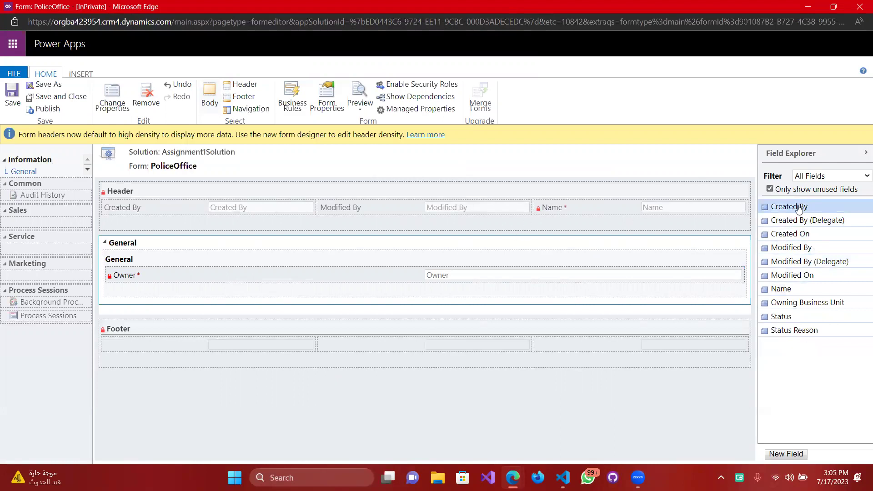
click(769, 190)
click(769, 189)
click(769, 190)
click(769, 190)
click(769, 189)
click(770, 190)
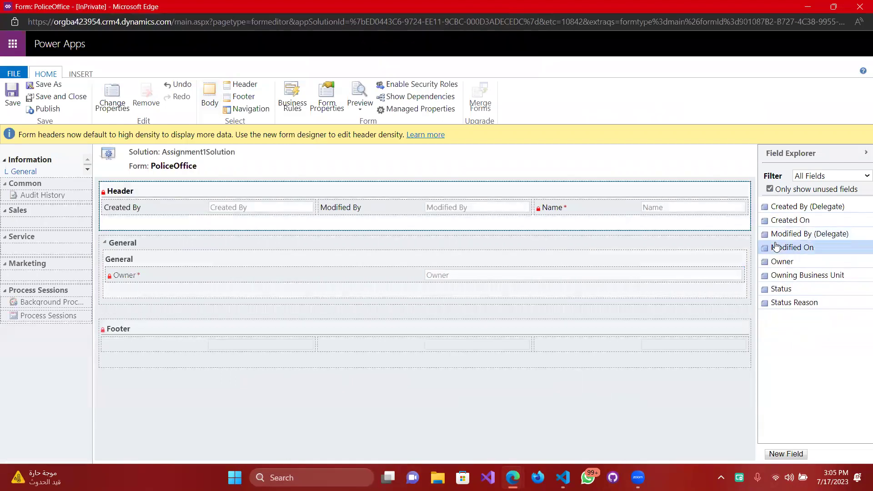
click(770, 190)
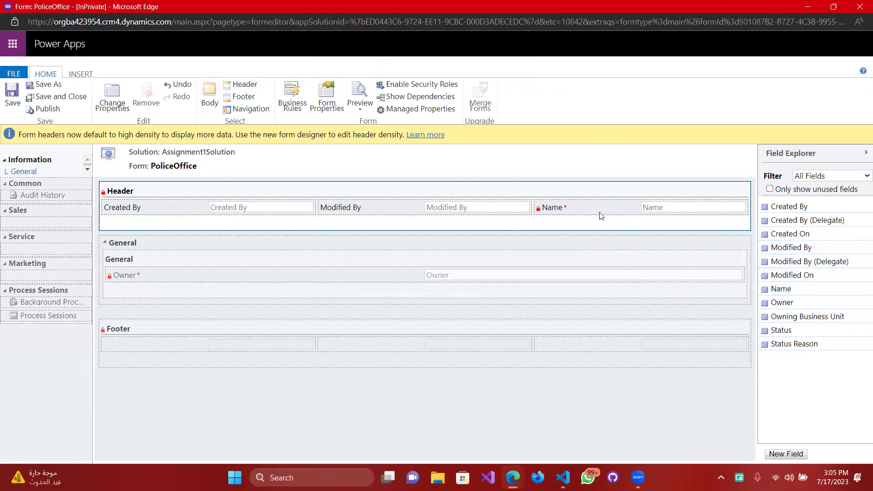
click(824, 190)
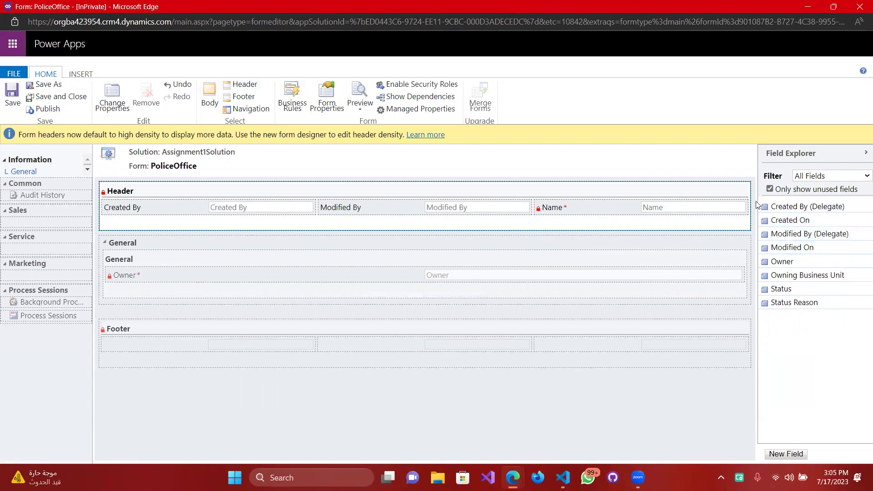
click(801, 234)
click(770, 189)
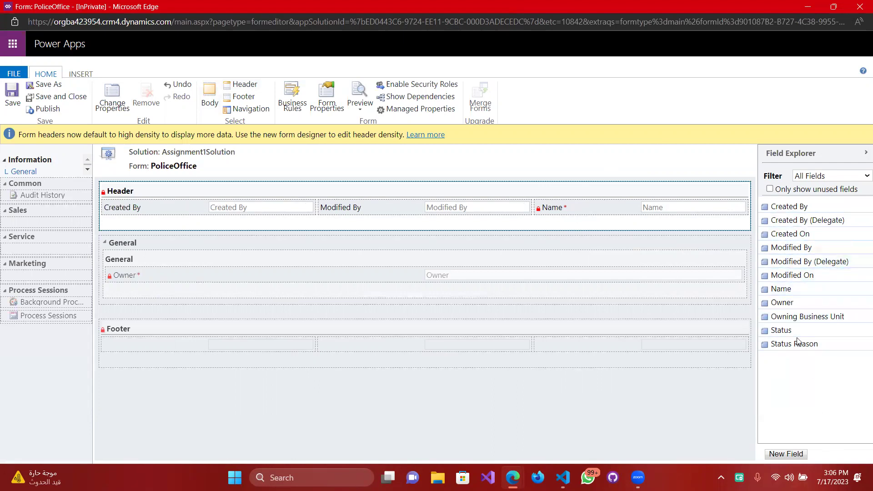
Start a new PoliceOffice field with the display name Vendors.
click(779, 455)
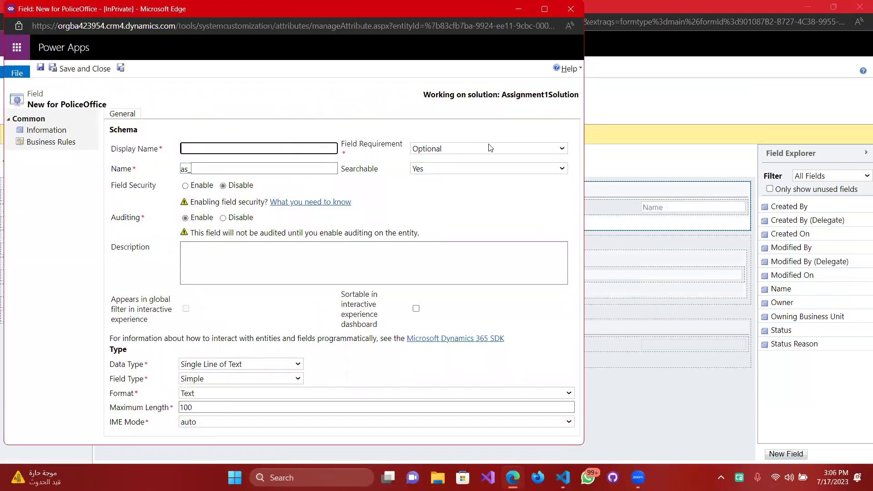
text(Vec)
text(dors)
key(Tab)
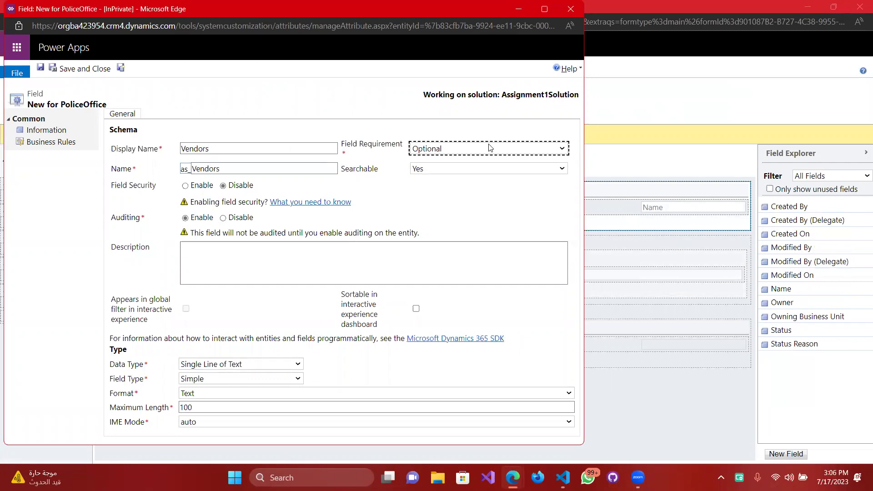
Set the Vendors field requirement to Business Recommended and keep Searchable at Yes.
click(562, 150)
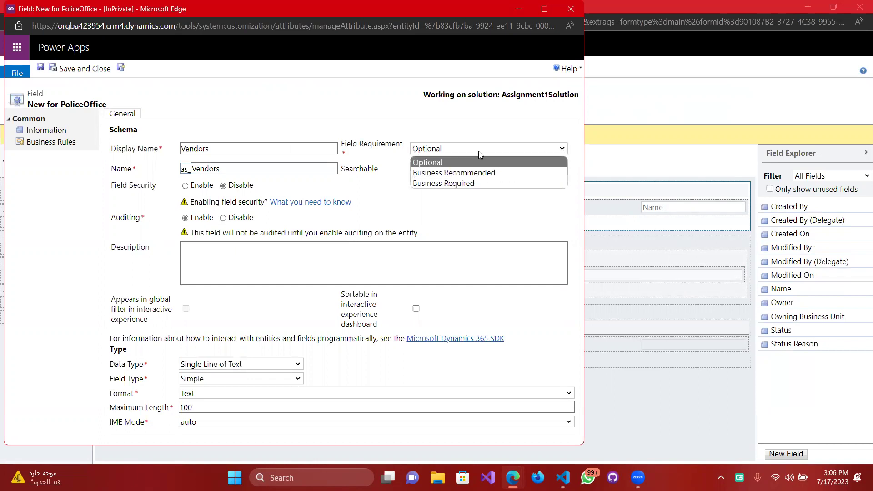
click(479, 177)
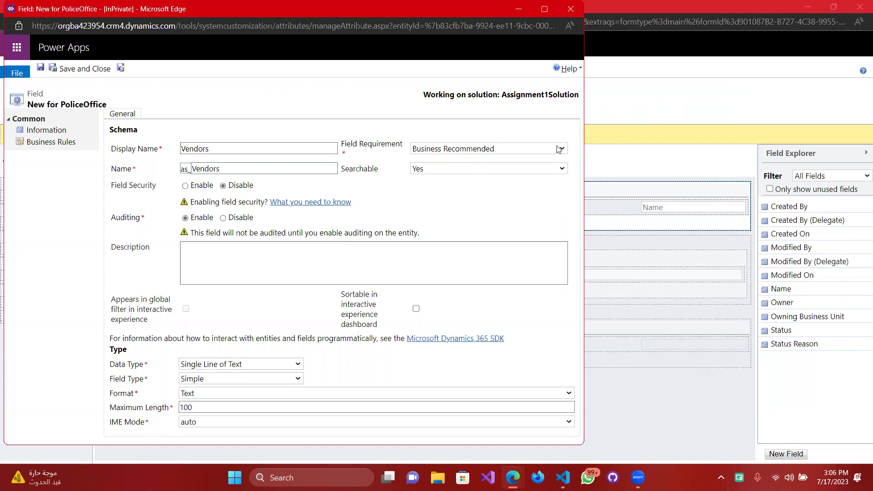
click(560, 148)
click(483, 181)
click(484, 154)
click(466, 174)
drag(221, 168, 190, 169)
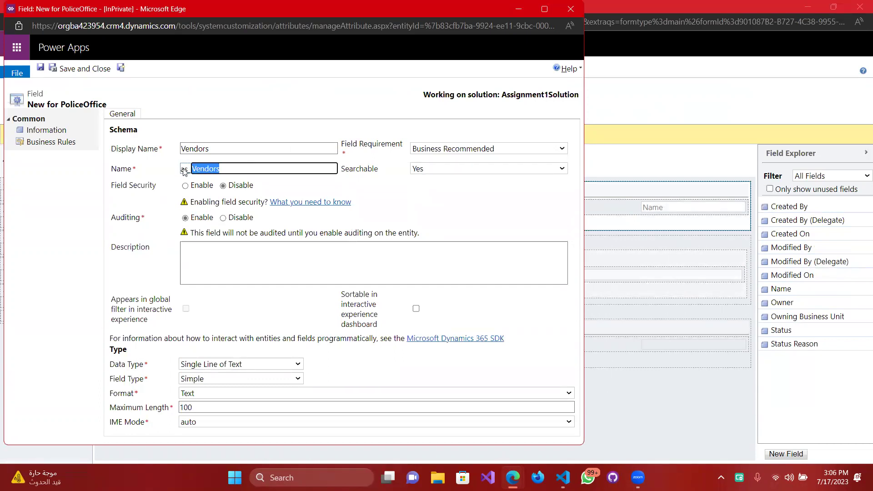
click(452, 170)
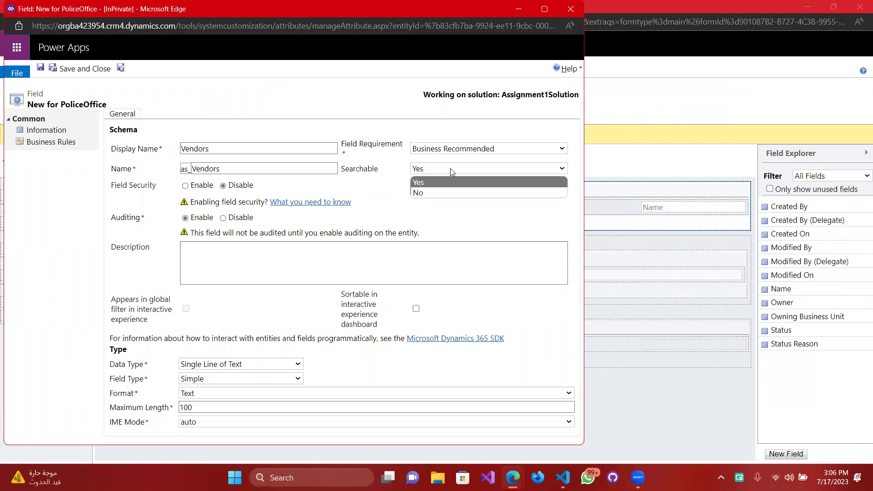
click(452, 171)
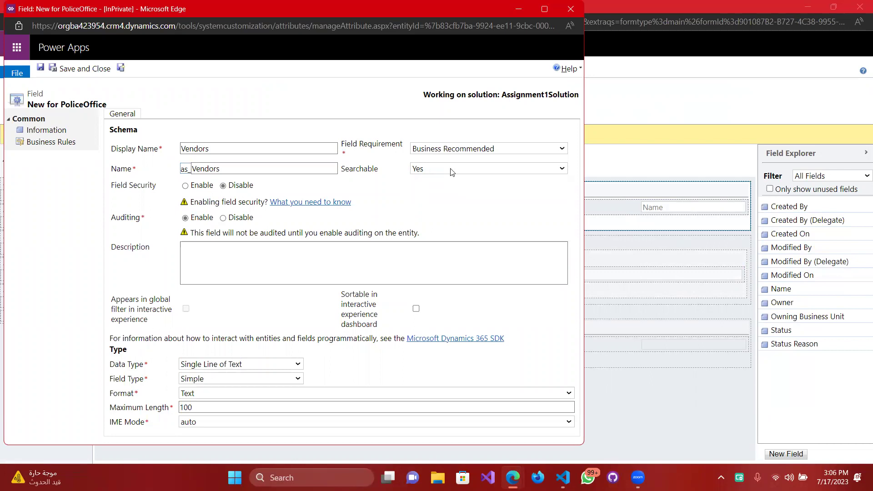
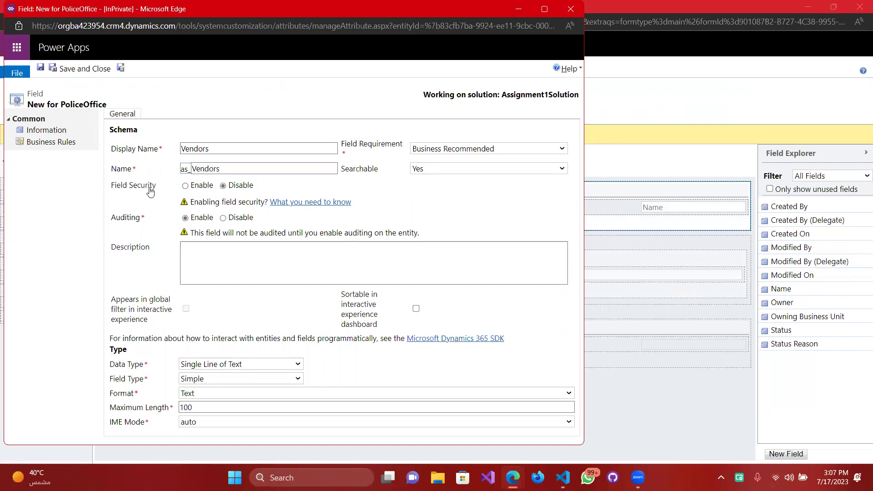
Toggle field security on and back off for the Vendors field and select its description.
click(189, 187)
drag(236, 186, 239, 185)
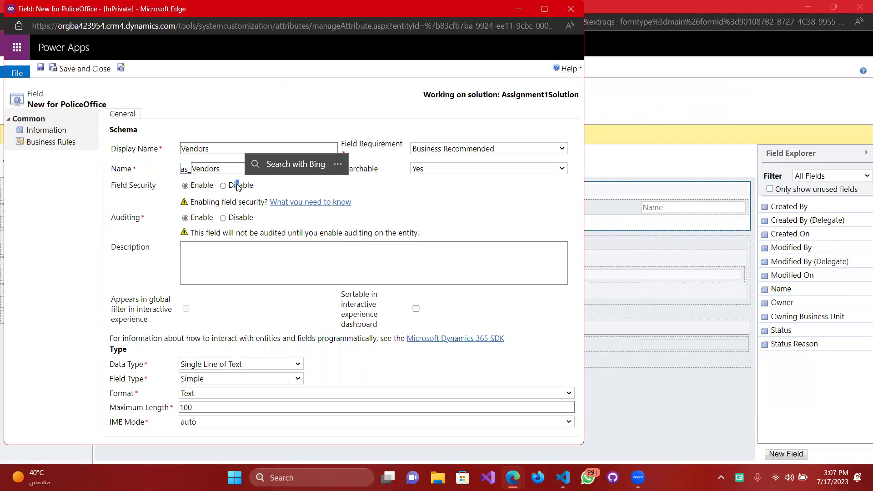
click(227, 186)
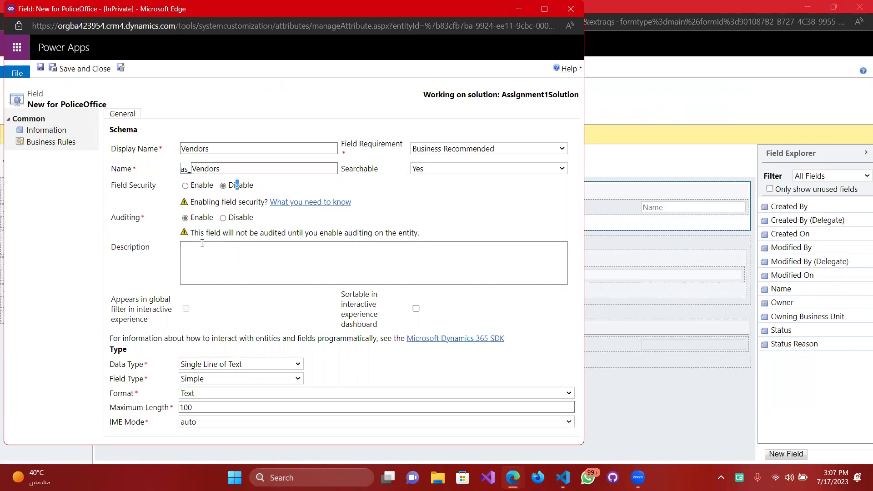
click(288, 255)
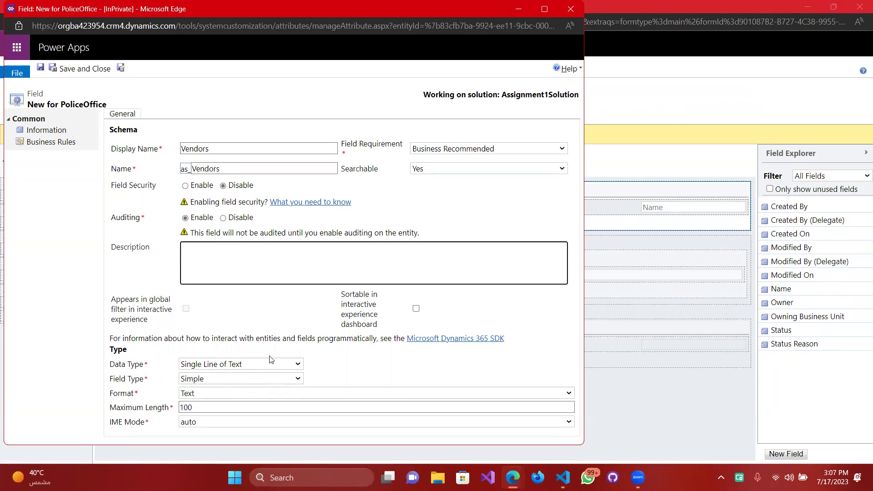
Change the Vendors field type from Simple to Calculated.
click(227, 380)
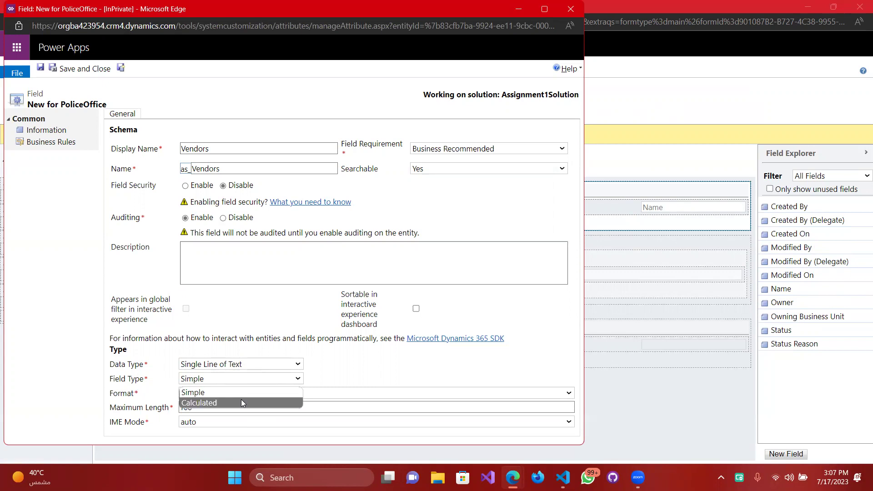
click(242, 402)
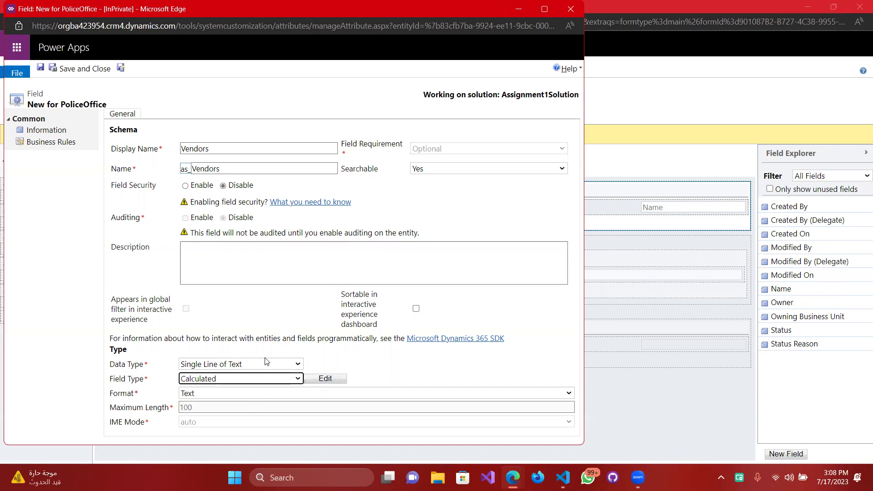
click(293, 364)
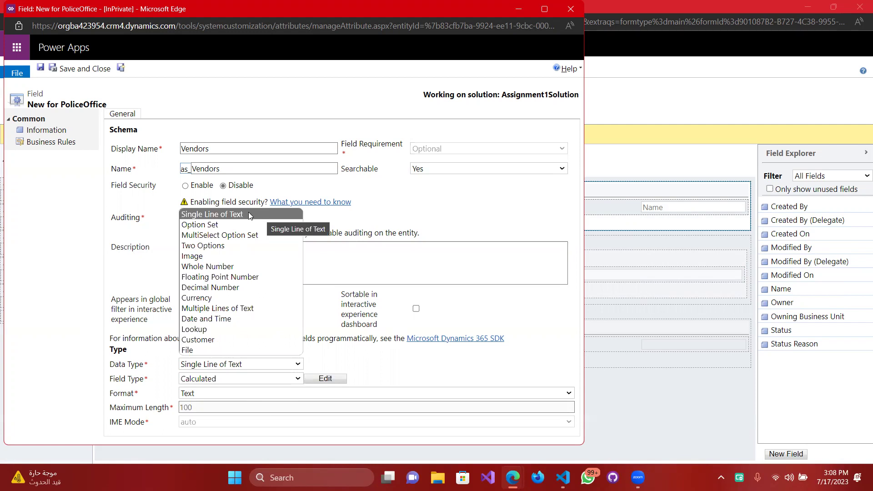
Make Vendors an Option Set and add option1 with value 0.
click(216, 230)
scroll(223, 355, down, 3)
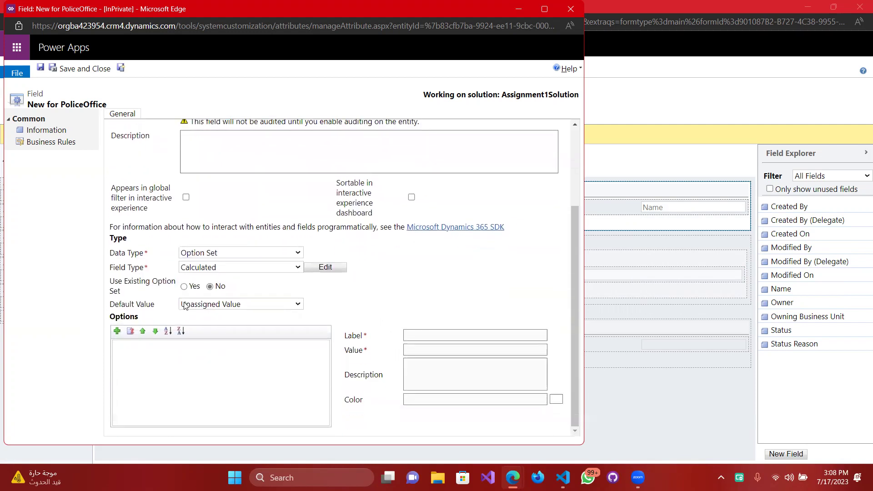
click(117, 332)
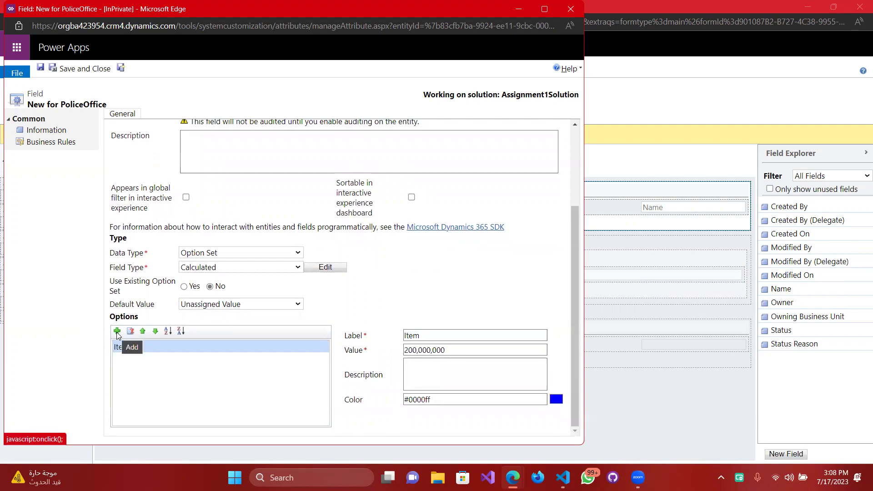
click(464, 334)
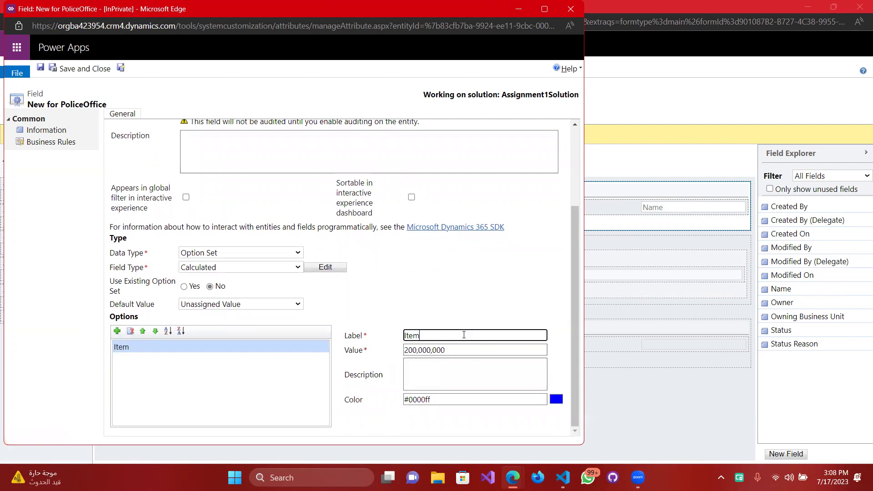
key(ctrl+a)
text(option1)
key(Tab)
text(0)
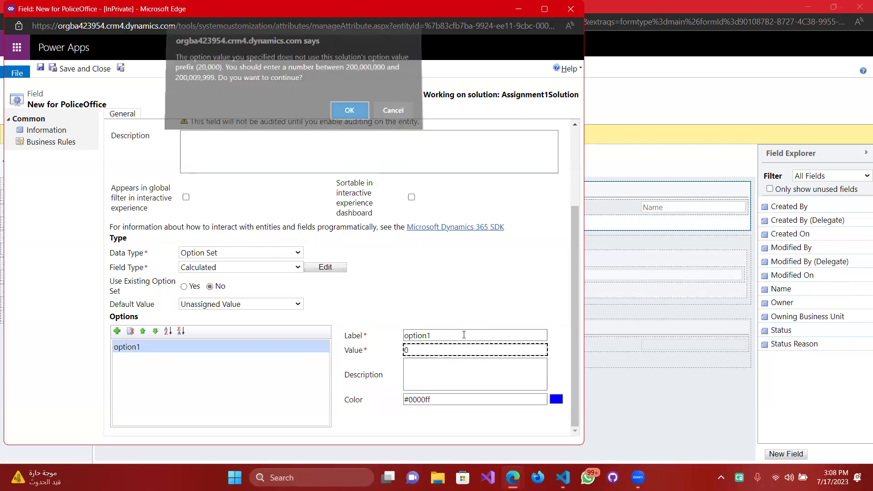
key(Return)
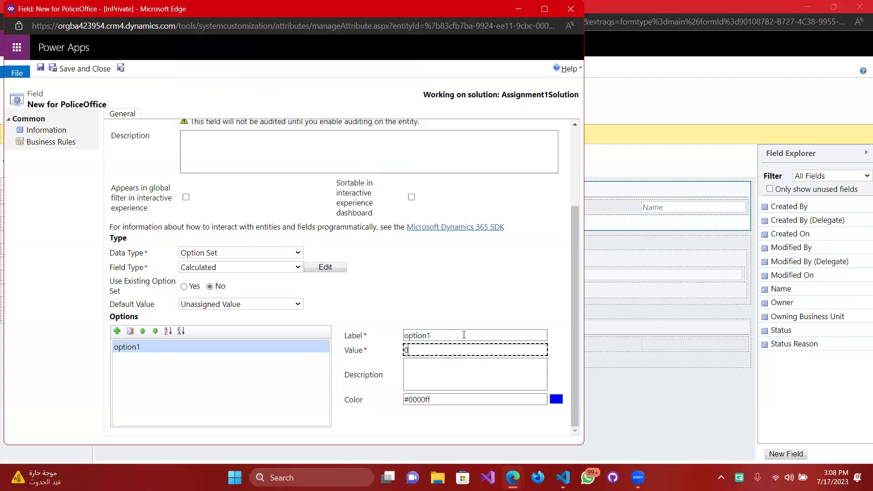
click(435, 361)
text(fsadf)
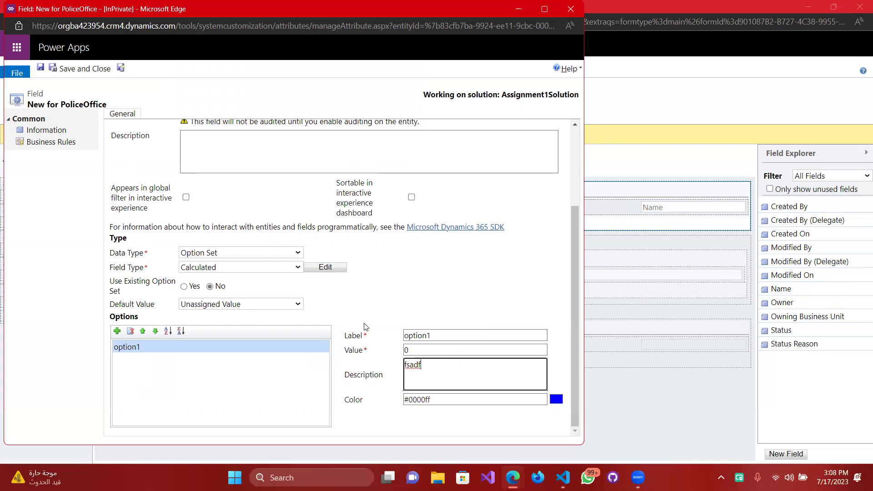
Add a second option, option2, with value 1.
click(117, 331)
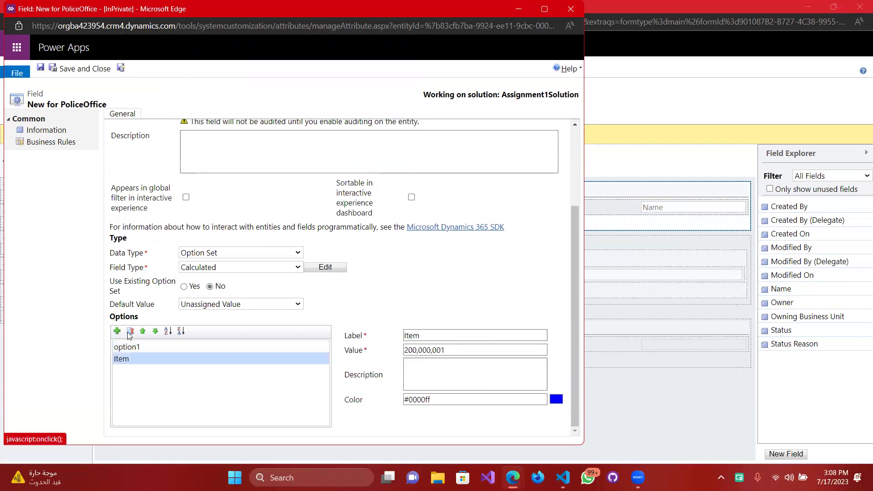
click(430, 336)
double_click(431, 337)
text(option2)
key(Tab)
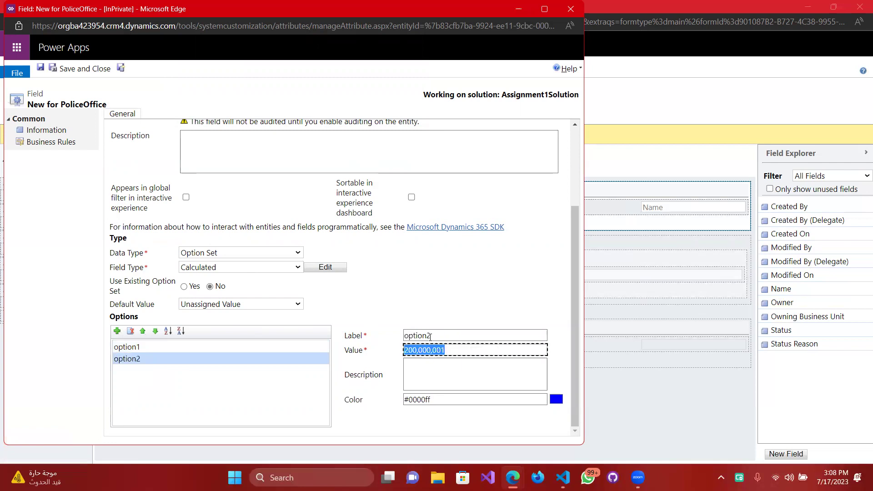
text(1)
key(Tab)
key(Return)
text(fdsf)
key(Tab)
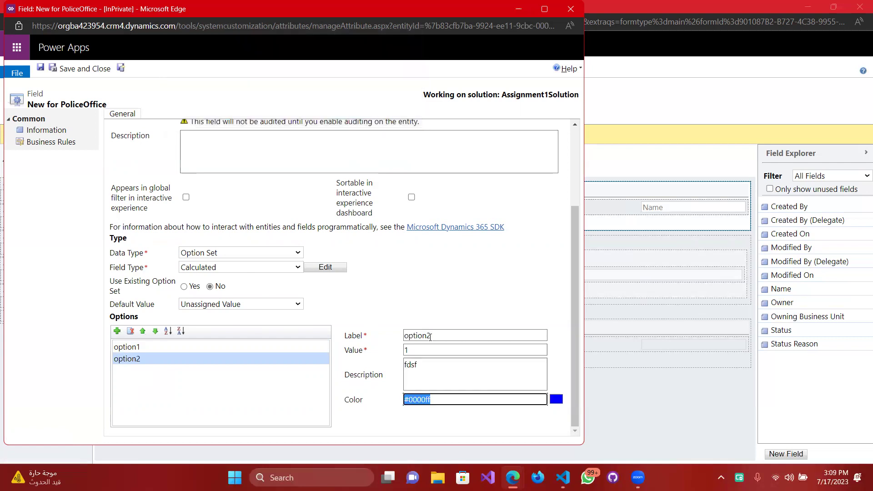
text(#)
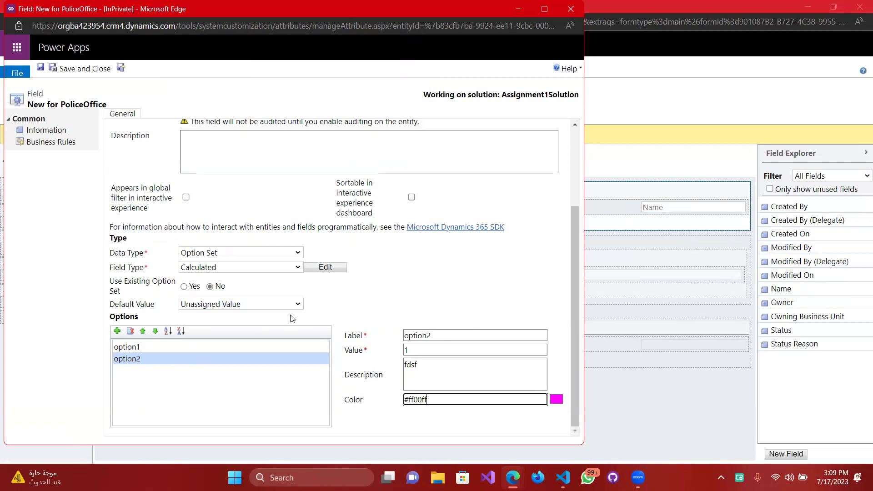
Set the Option Set's default value to option1.
click(212, 305)
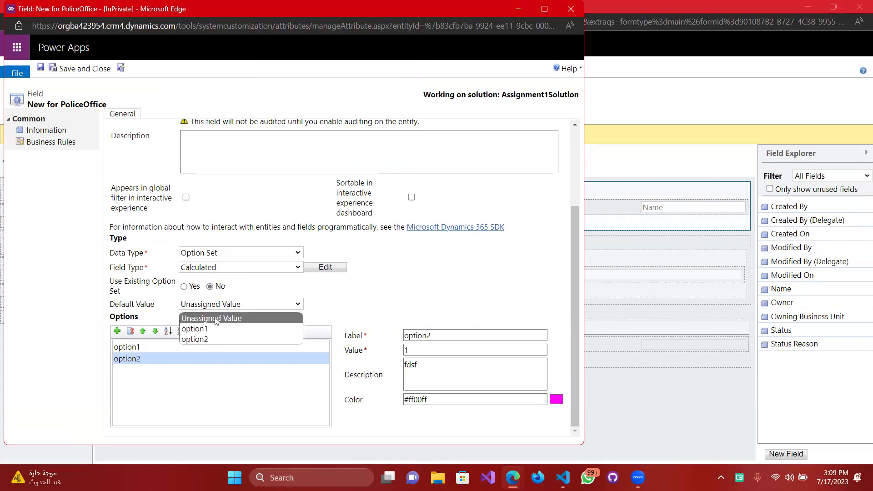
click(205, 329)
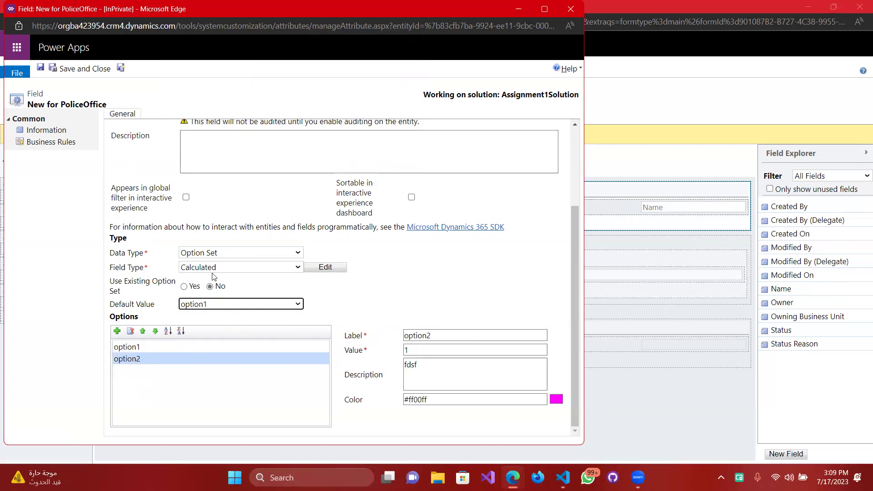
click(257, 254)
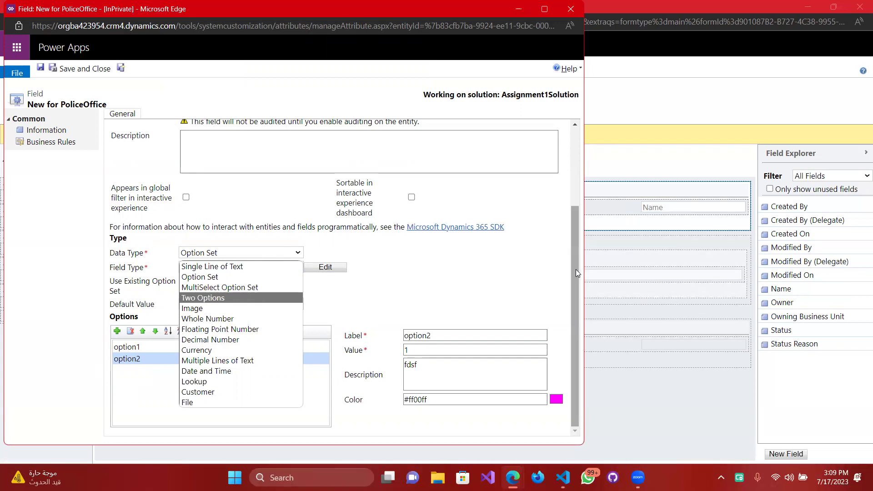
Switch the Vendors field's data type to Lookup, targeting (Deprecated)Teams Engagement, and save it.
click(380, 301)
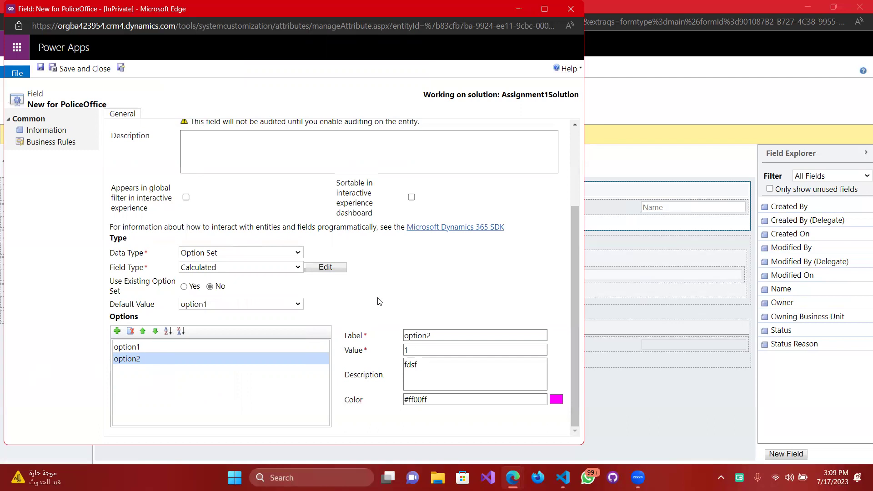
click(289, 254)
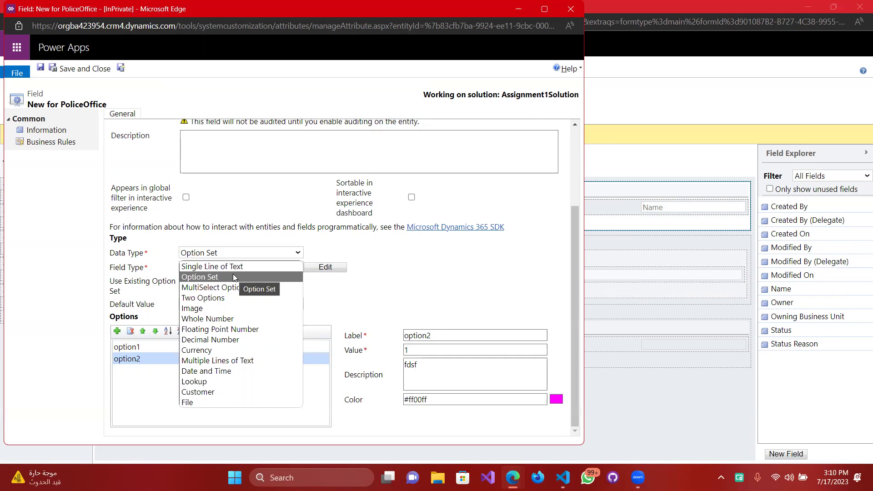
click(354, 324)
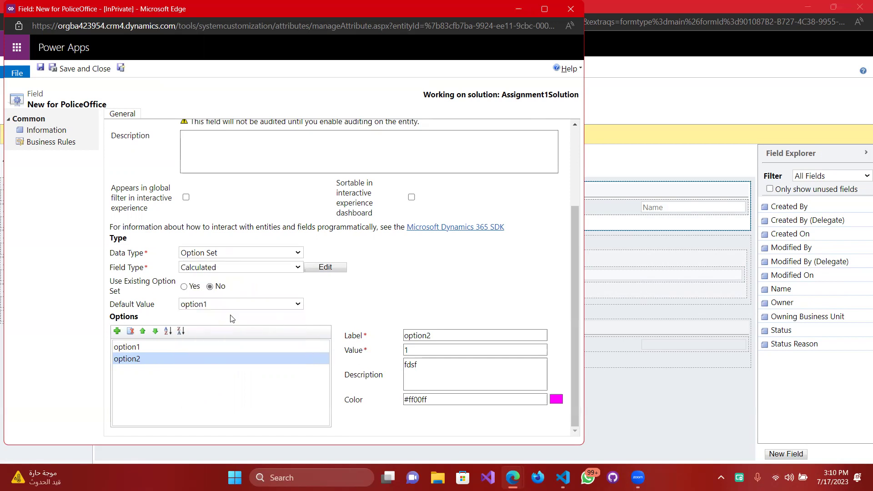
click(252, 255)
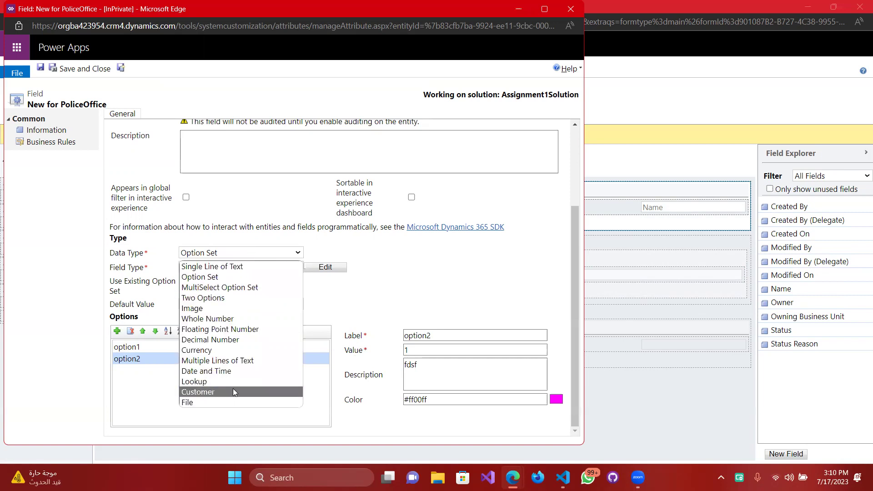
click(213, 381)
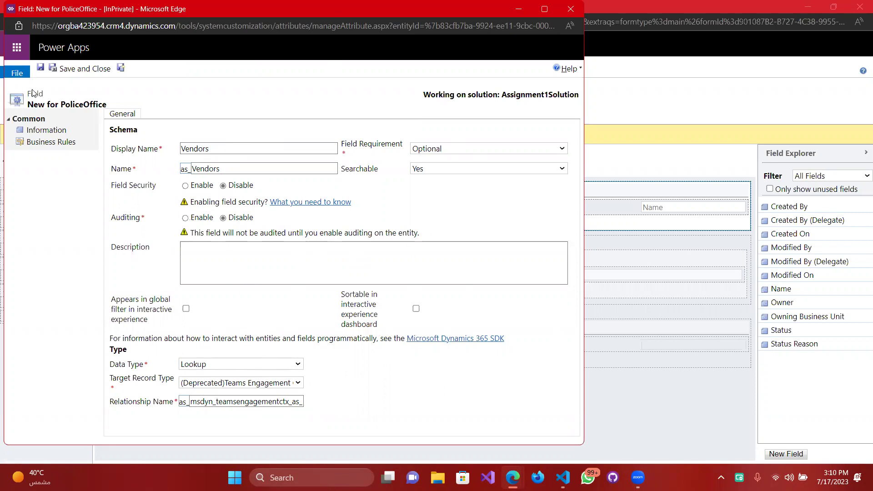
click(57, 68)
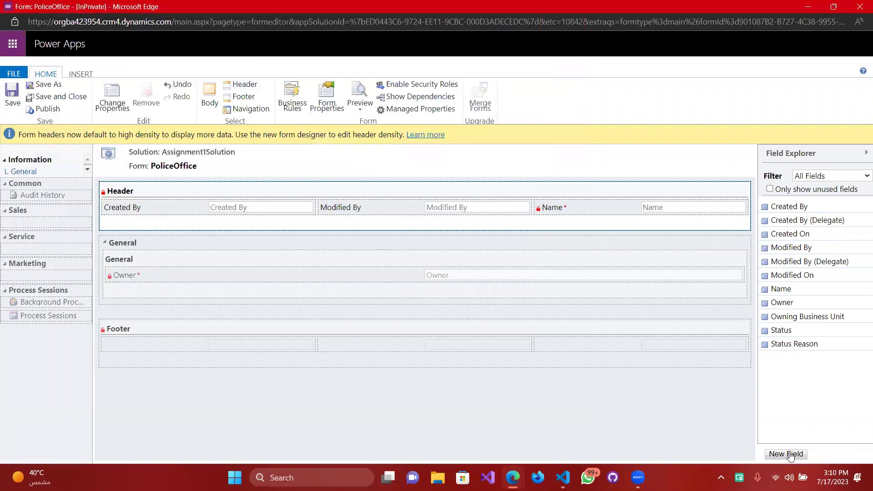
Create a Business Recommended Customers lookup described 'They are the sustomers for each vendor' and save it.
click(787, 454)
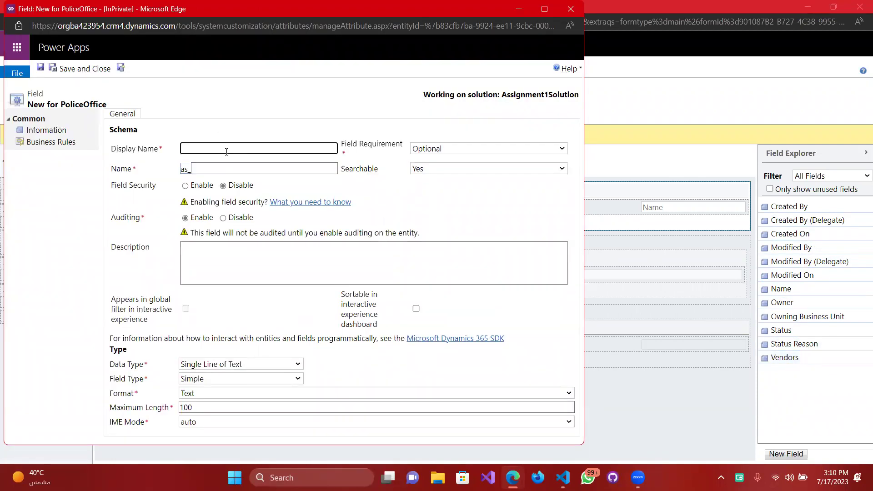
text(Customers)
key(Tab)
click(469, 147)
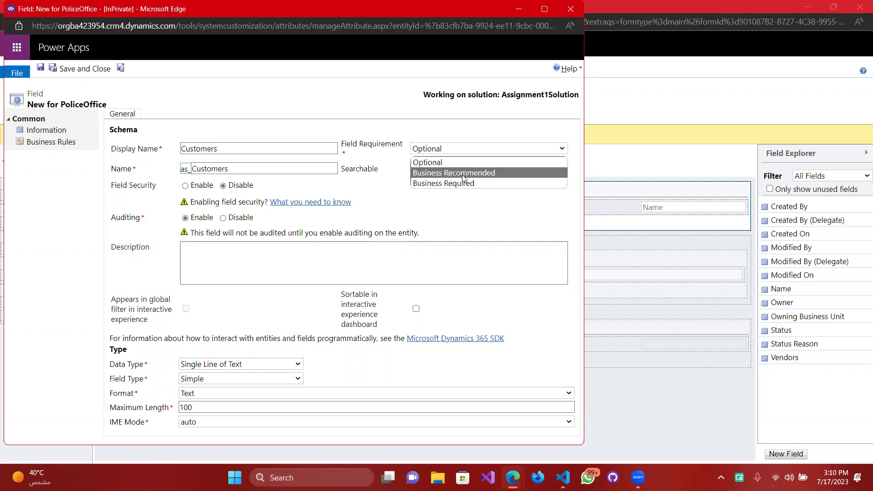
click(463, 178)
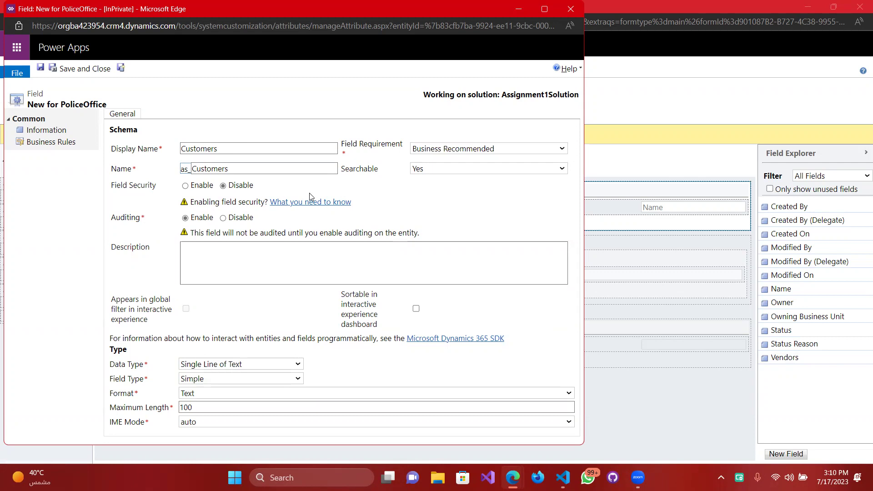
click(279, 365)
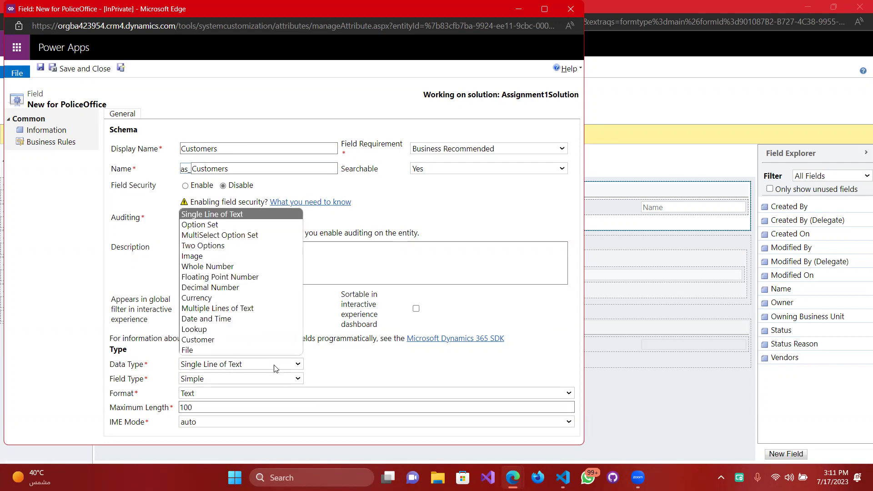
click(231, 330)
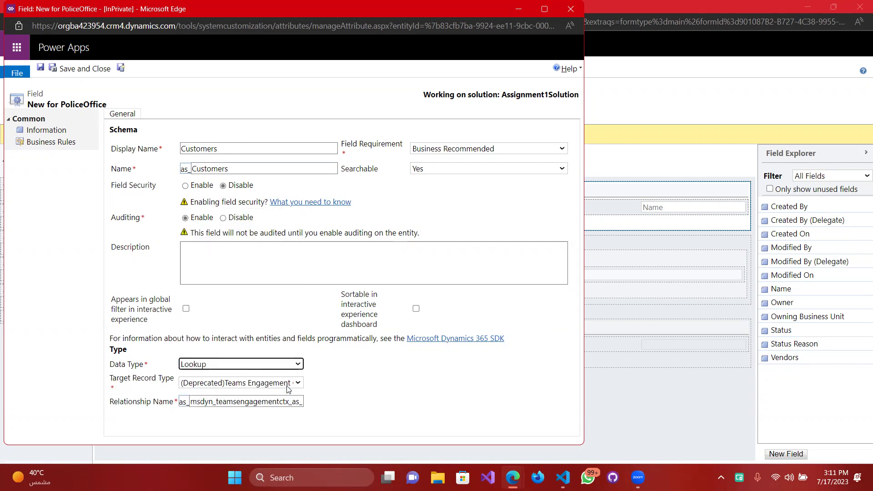
click(273, 273)
text(The)
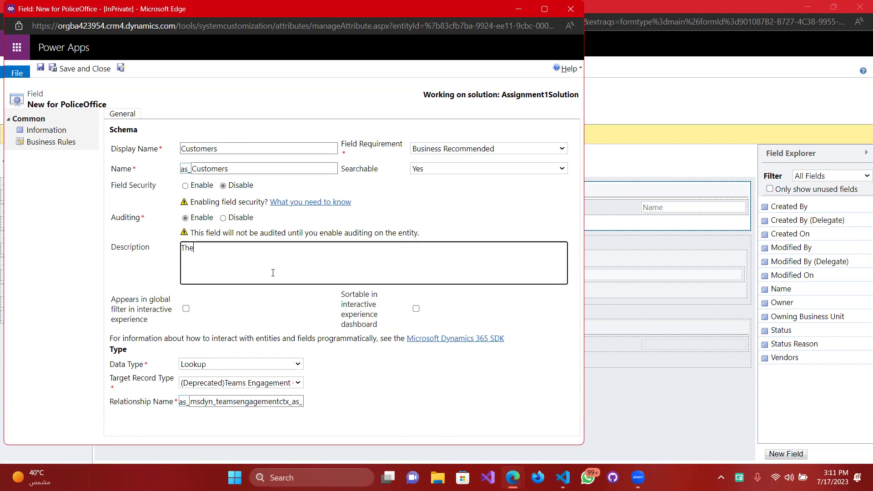
text(y are the s)
text(ustomers for each vendor.)
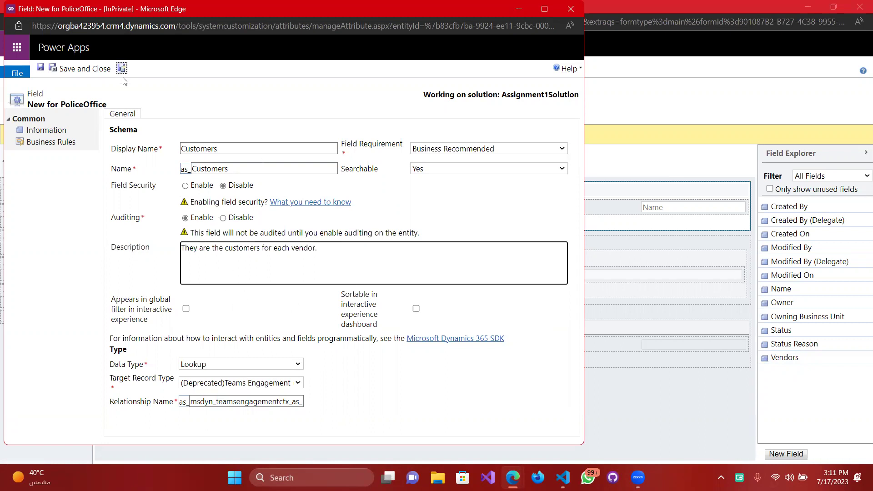
click(65, 70)
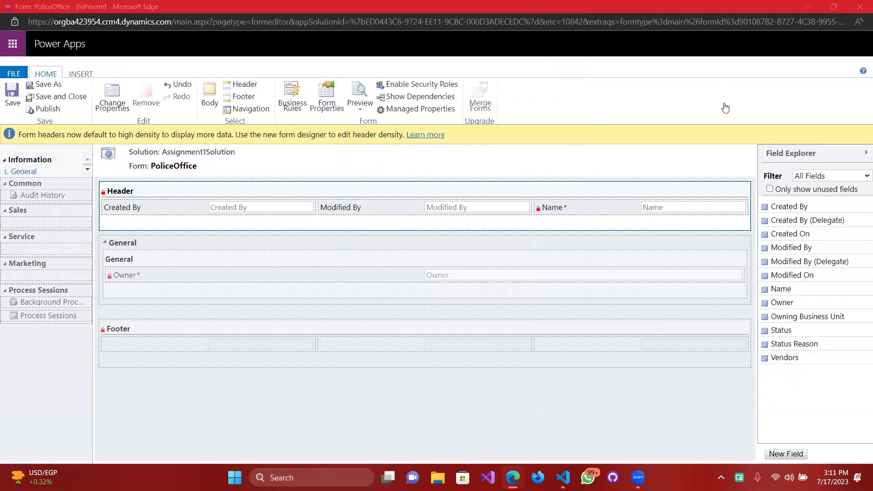
Change the General tab to the 33/67 two-column layout.
click(375, 246)
drag(785, 358, 812, 349)
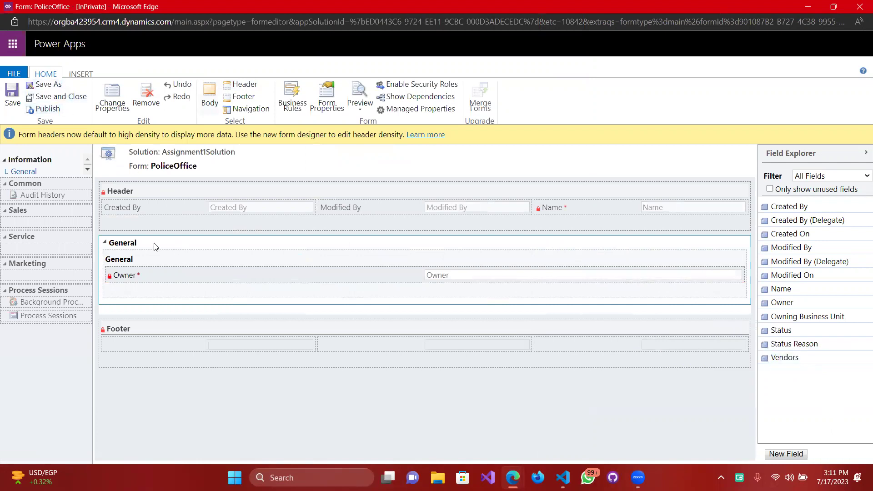
click(108, 94)
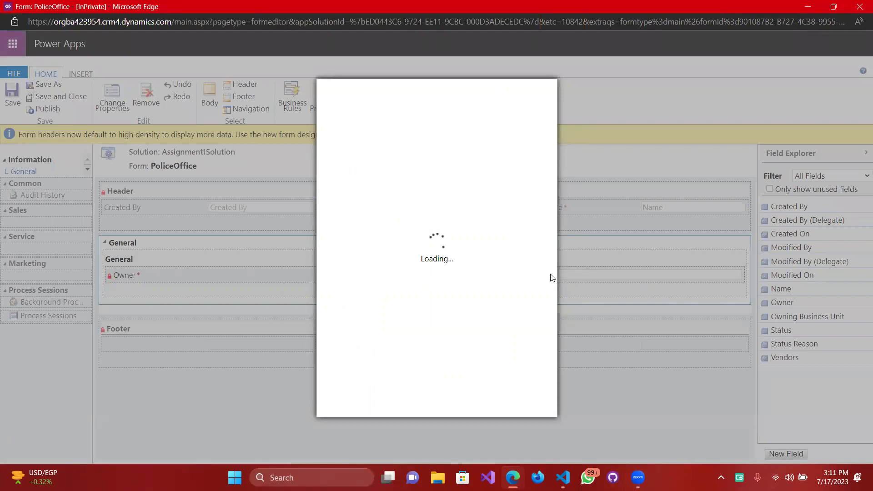
click(393, 146)
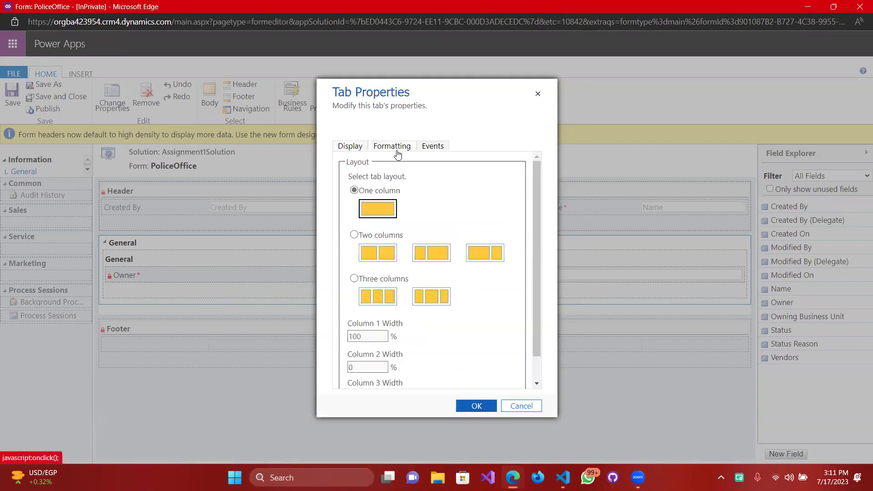
click(436, 256)
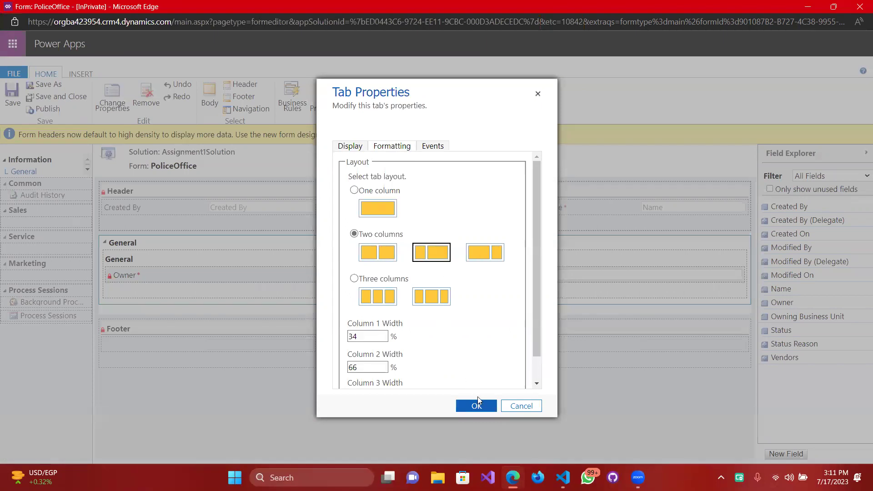
click(477, 406)
Place the Vendors field in the new section beside Owner.
drag(787, 358, 427, 268)
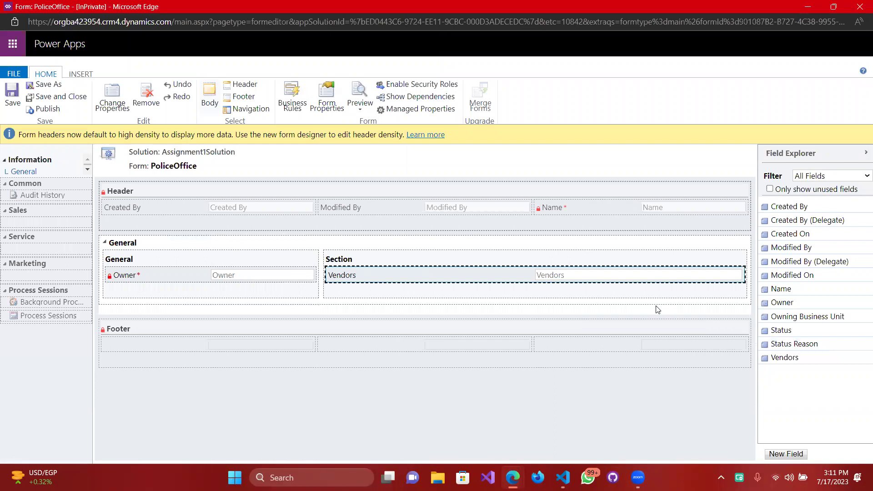
click(802, 382)
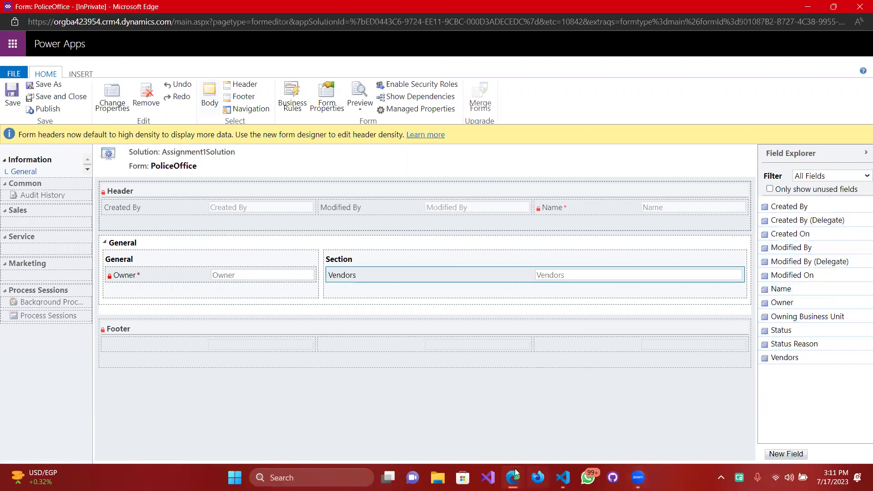
mouse_move(513, 478)
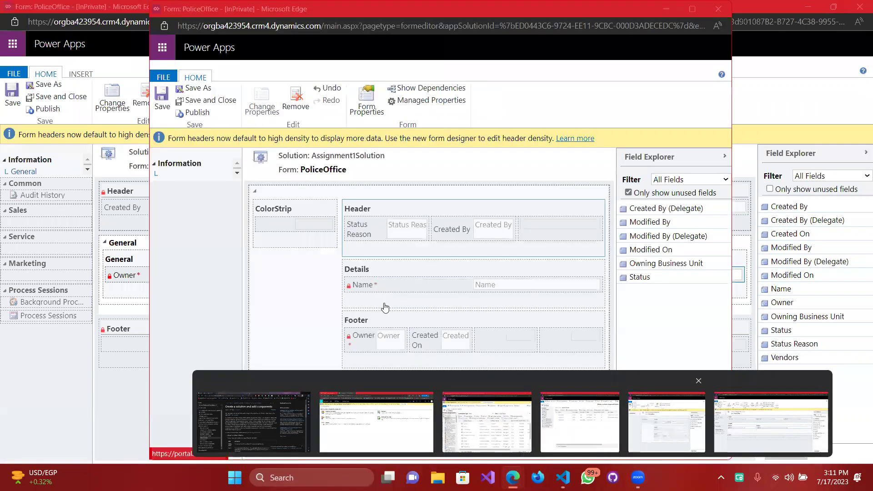
Close the duplicate PoliceOffice editor window, choosing Leave.
click(687, 413)
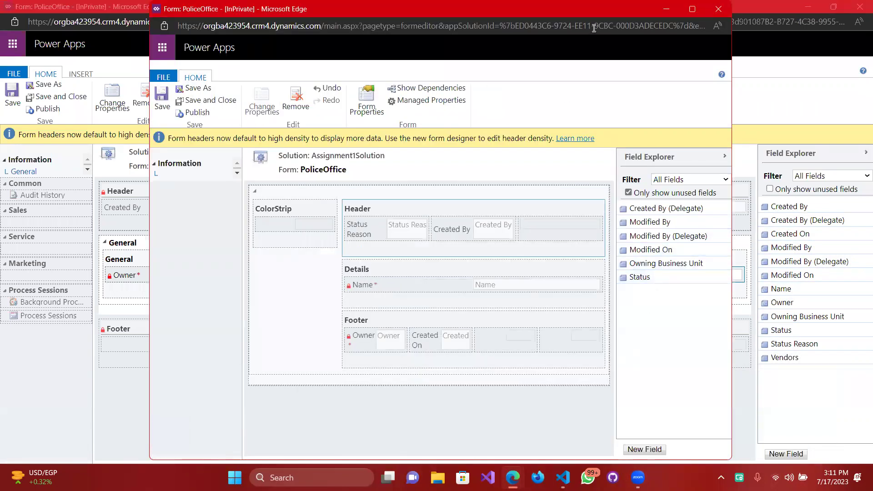
click(724, 11)
click(489, 86)
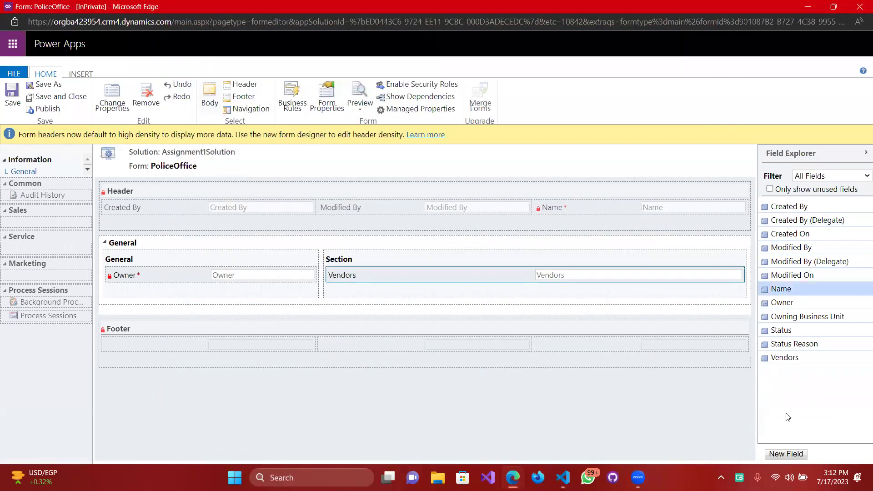
Give the section holding Vendors a two-column layout.
click(786, 454)
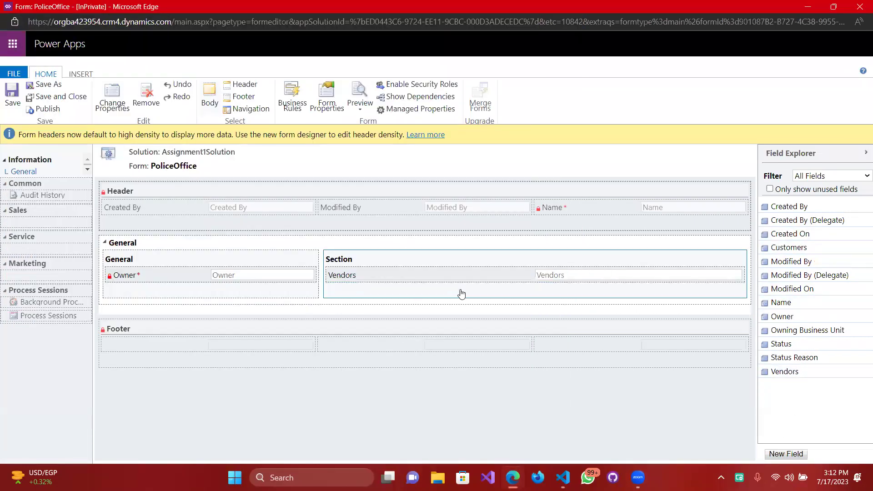
double_click(425, 275)
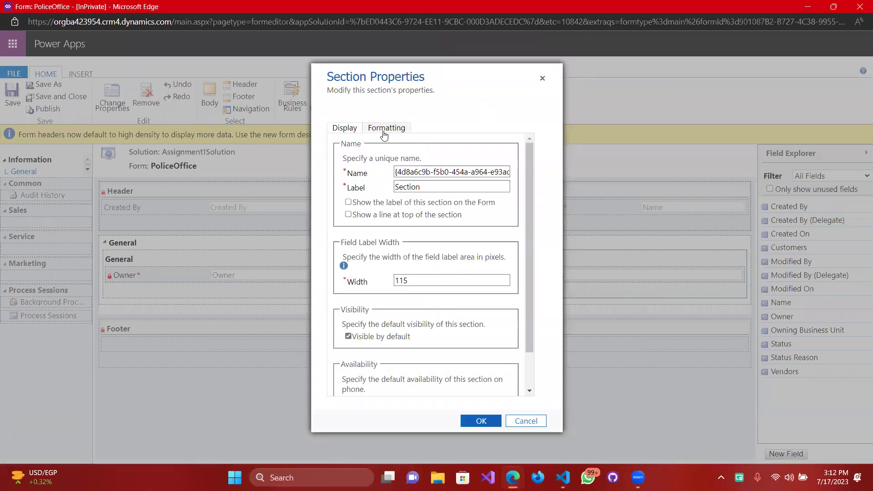
click(382, 133)
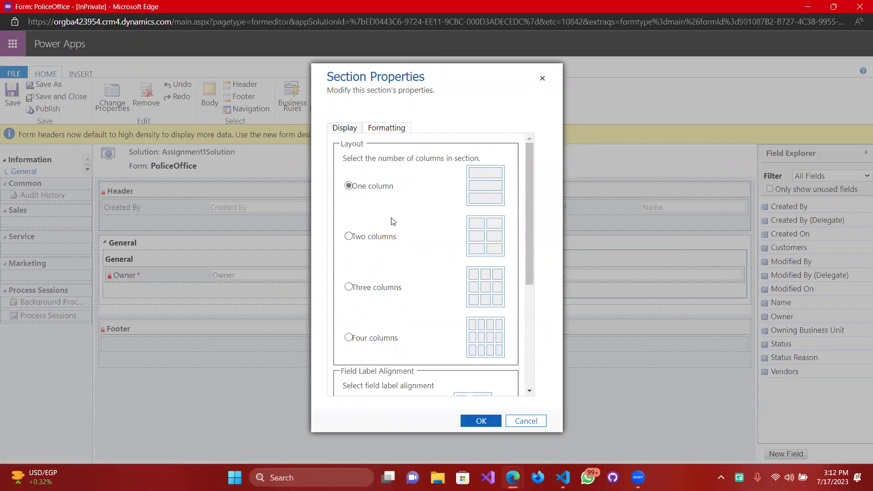
click(349, 237)
Put Customers in the section's empty right cell and limit Vendors to related records.
click(464, 418)
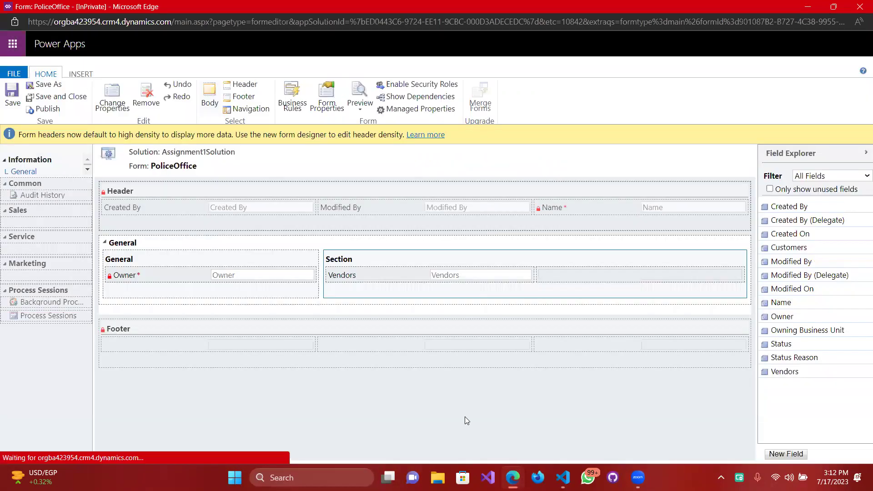
drag(817, 248, 648, 274)
double_click(374, 274)
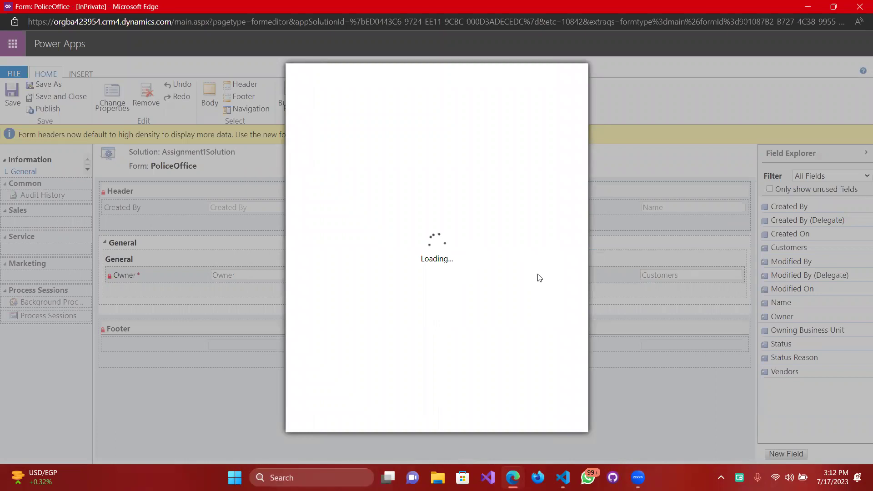
scroll(428, 304, down, 6)
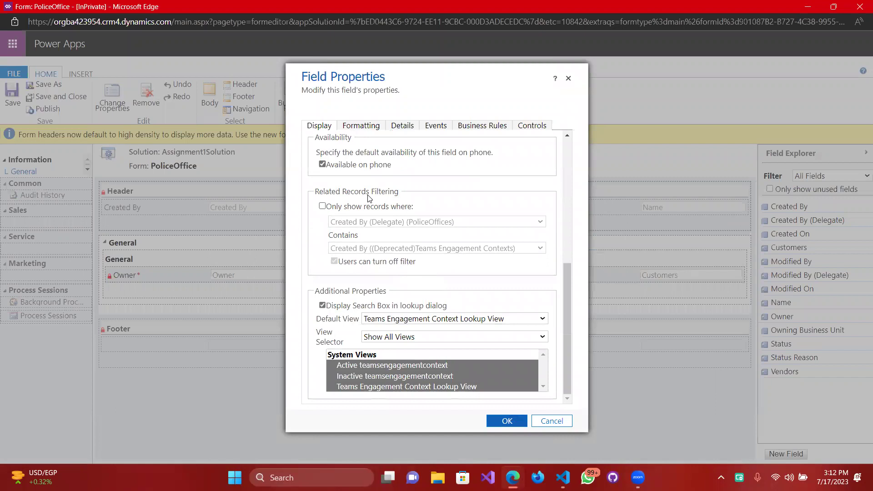
click(323, 207)
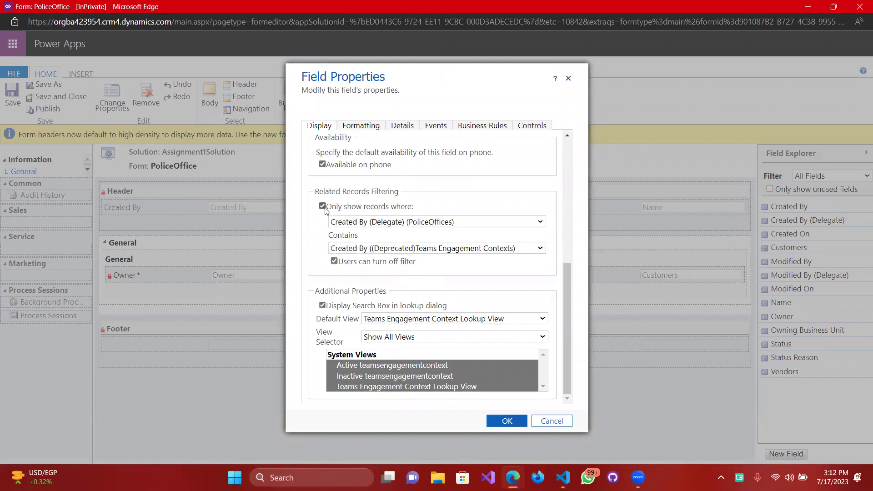
click(504, 422)
Limit the Customers lookup to related records as well.
double_click(545, 269)
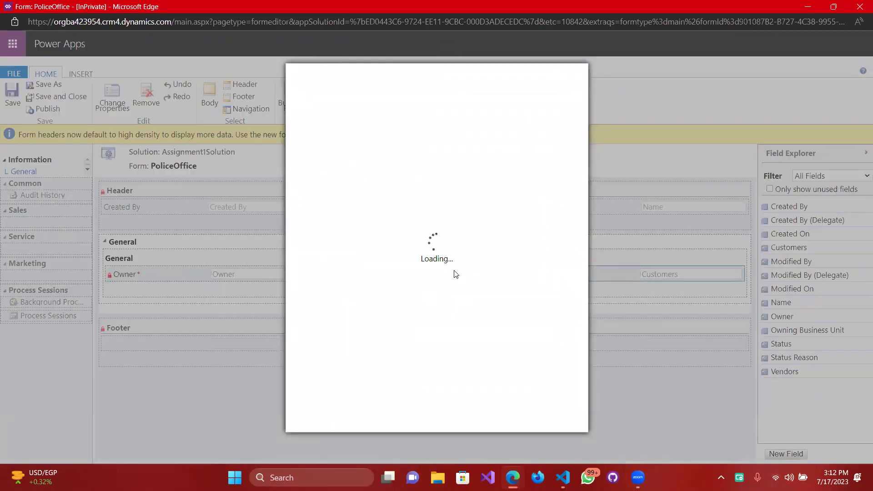
scroll(441, 288, down, 10)
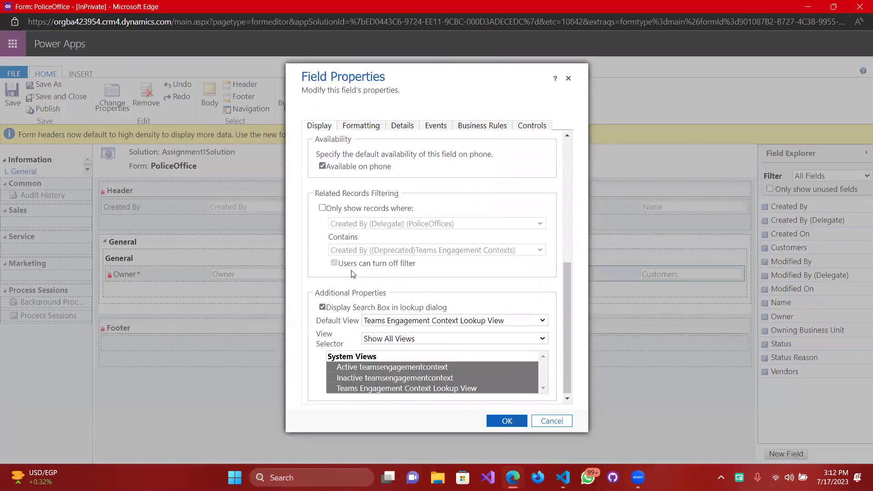
click(322, 207)
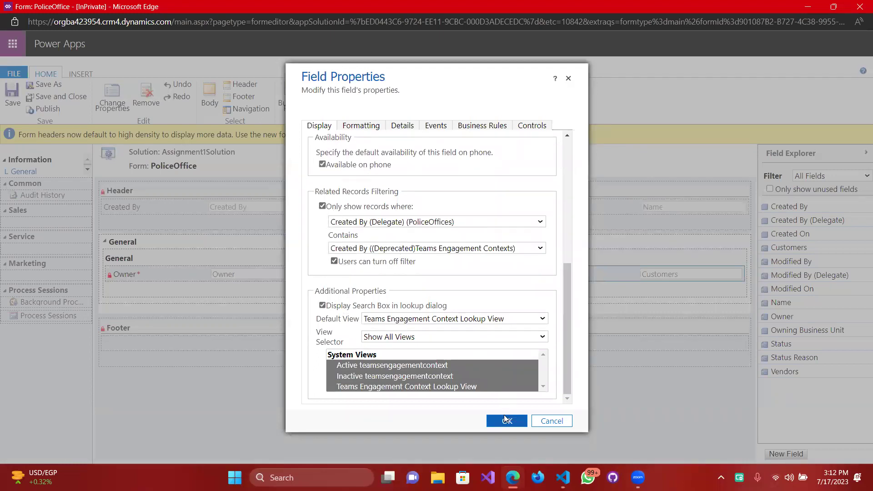
click(506, 420)
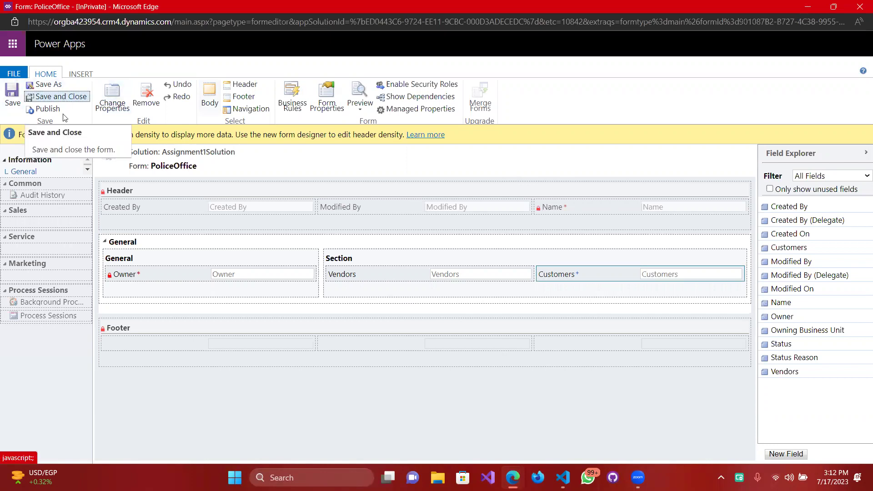
Save and close the PoliceOffice form layout.
click(40, 87)
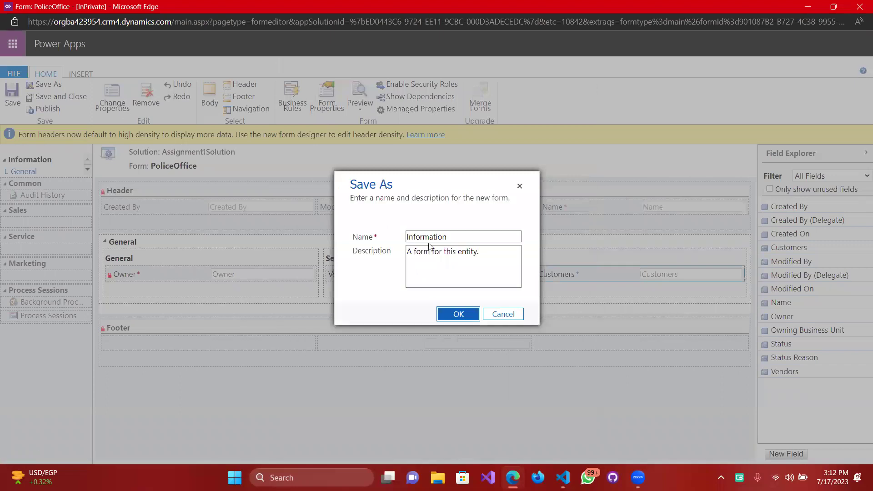
click(502, 315)
click(46, 109)
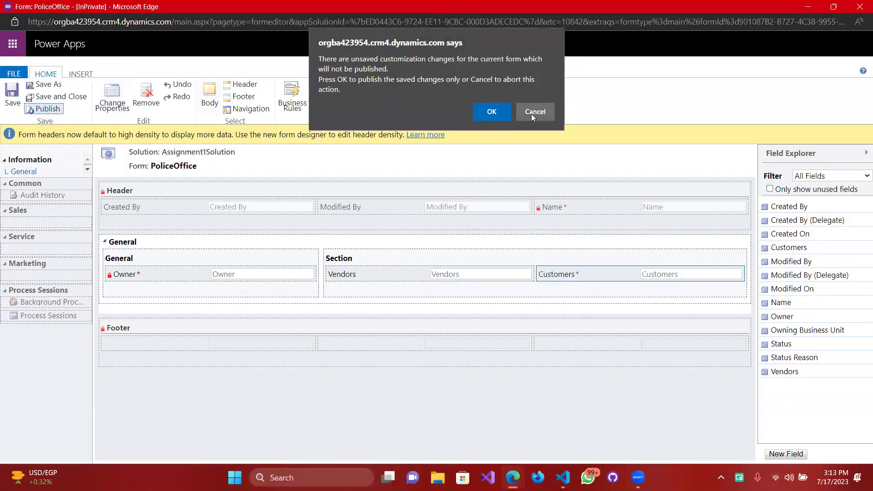
click(532, 114)
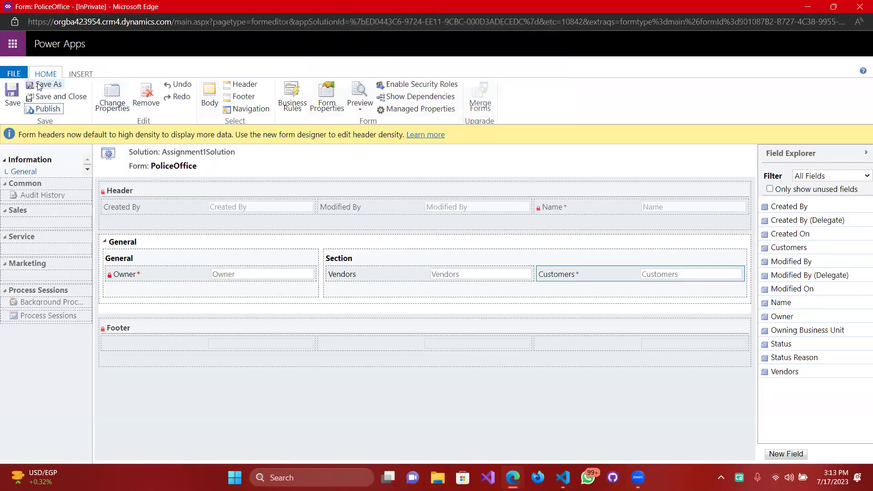
click(60, 97)
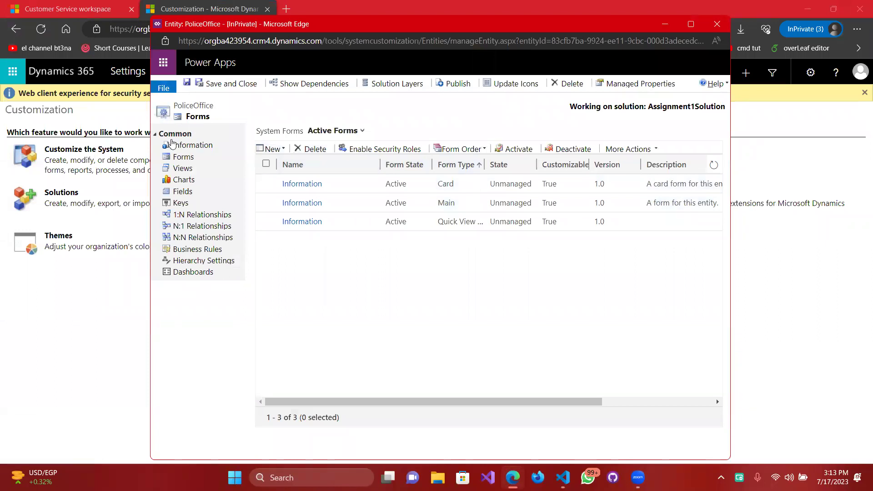
click(185, 146)
Save and close the PoliceOffice forms window, returning to the Customization tab.
click(230, 85)
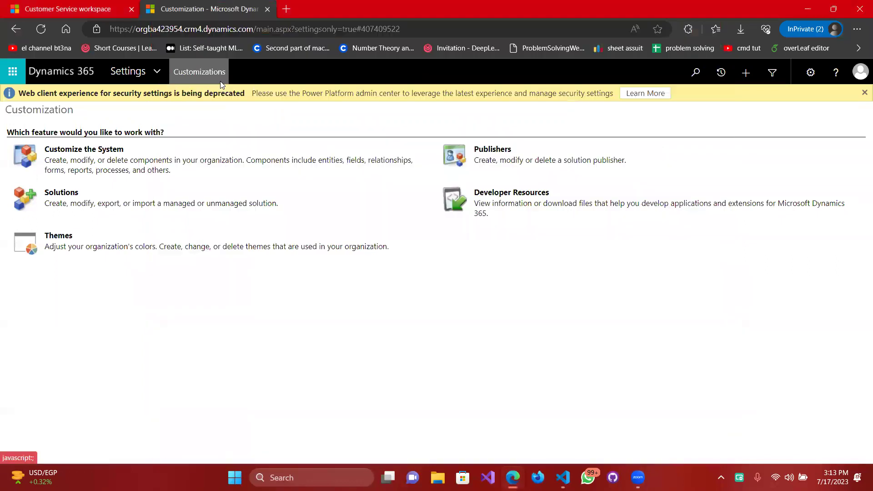
click(82, 6)
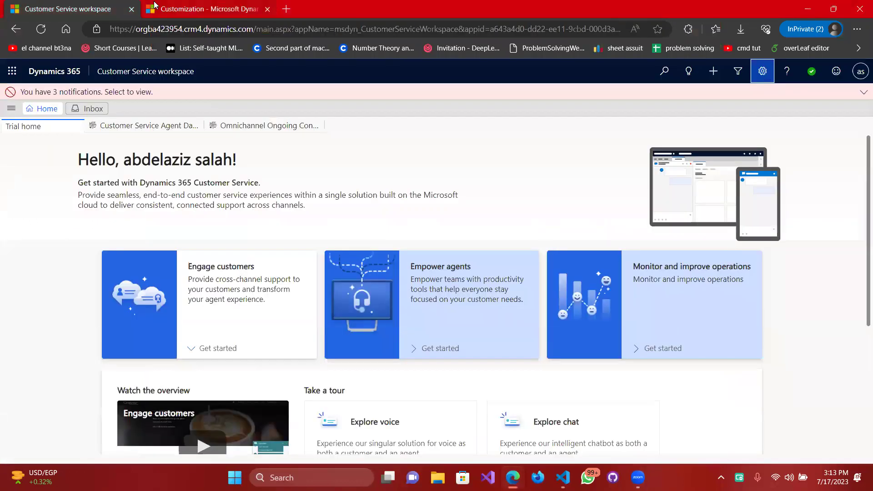
click(155, 6)
mouse_move(512, 478)
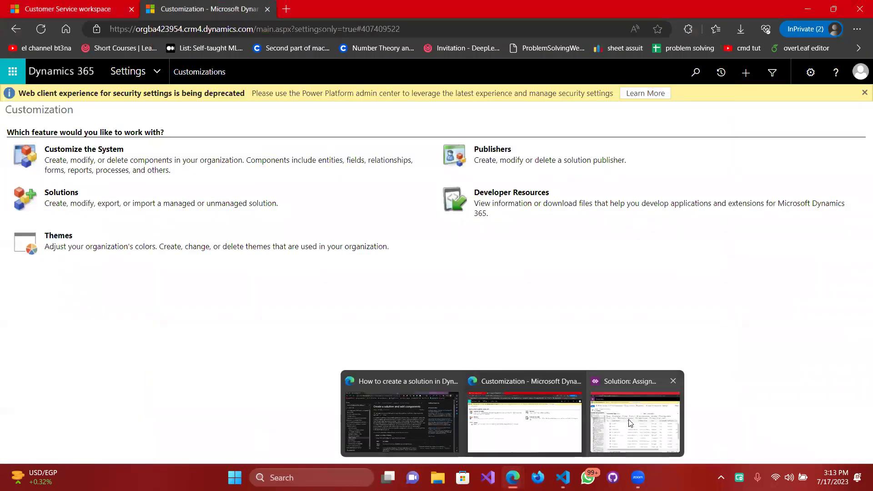
In Assignment1Solution's Entities list, tick PoliceOffice and publish its customizations.
click(630, 423)
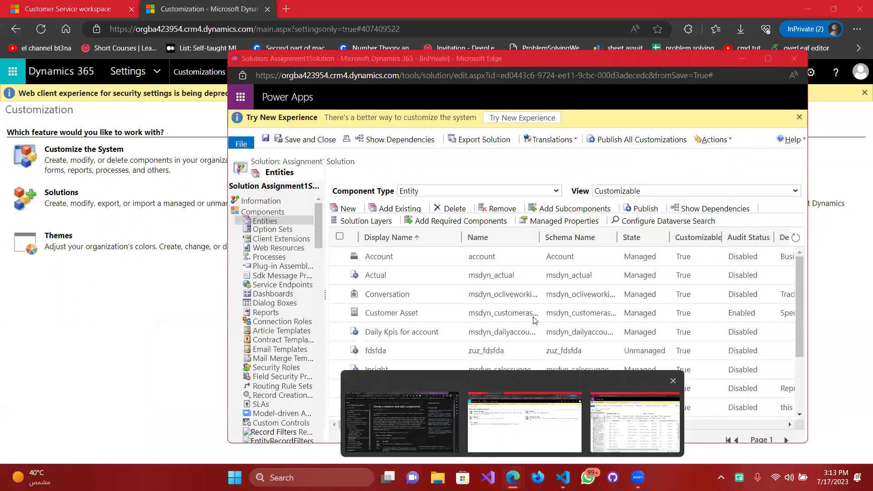
drag(463, 59, 407, 41)
scroll(363, 266, down, 2)
scroll(364, 266, up, 2)
click(367, 143)
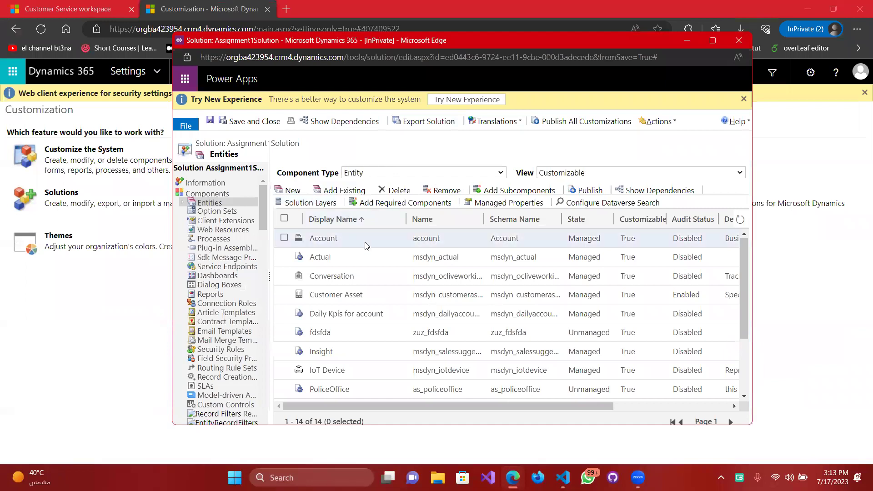
scroll(364, 249, down, 2)
scroll(364, 249, up, 3)
scroll(360, 243, down, 2)
scroll(361, 244, down, 1)
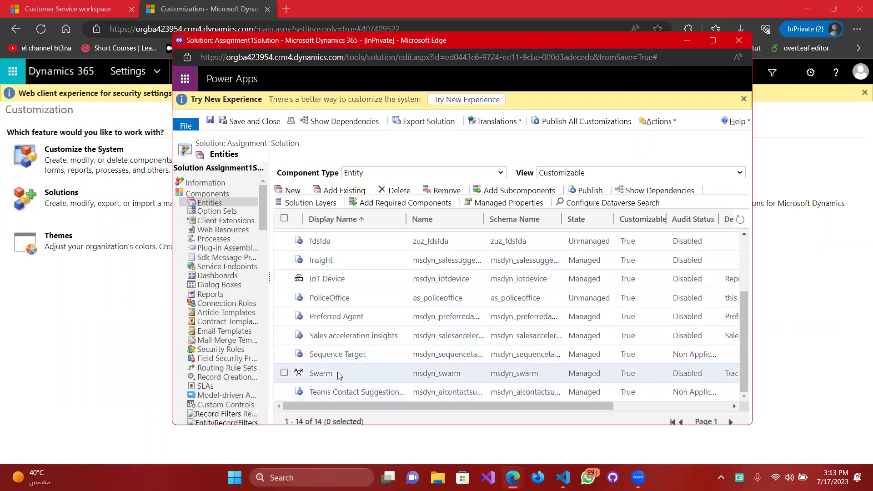
scroll(336, 366, up, 1)
scroll(335, 367, up, 4)
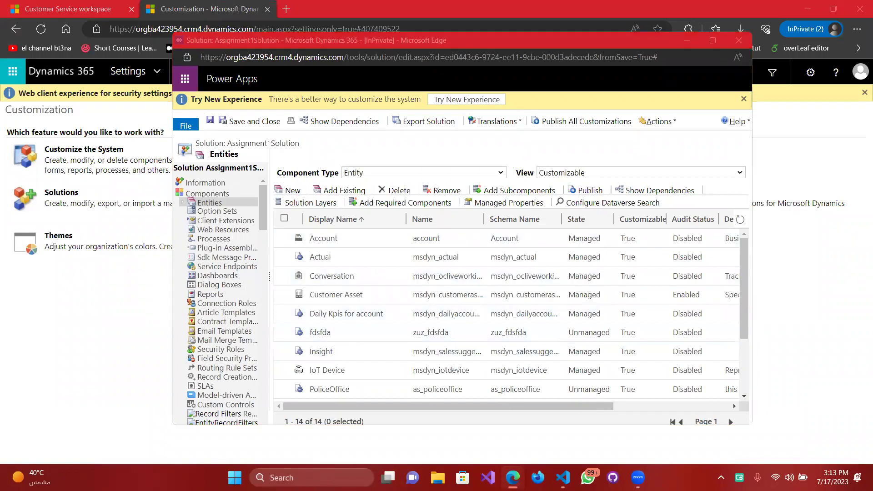
scroll(507, 314, down, 3)
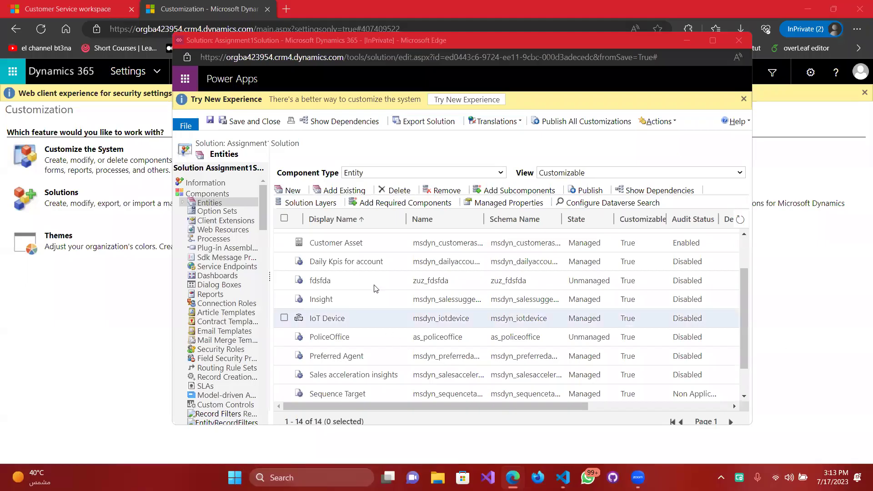
scroll(378, 286, up, 2)
scroll(355, 301, down, 3)
click(328, 312)
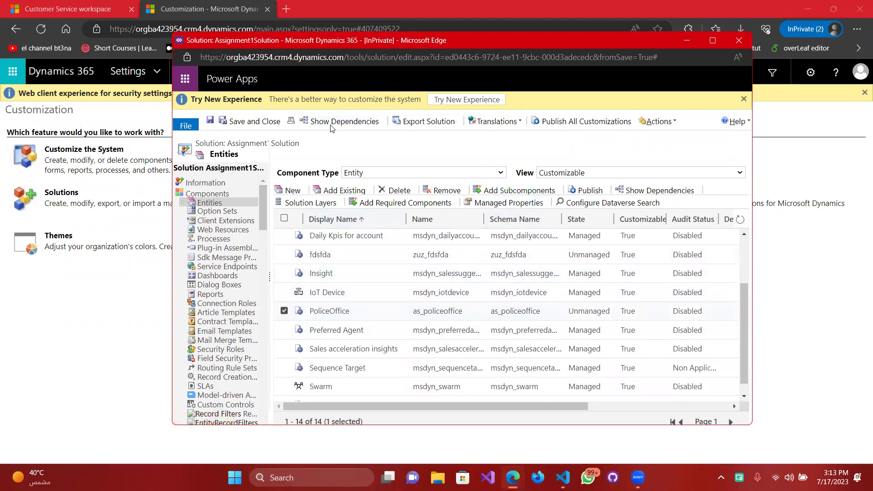
click(594, 193)
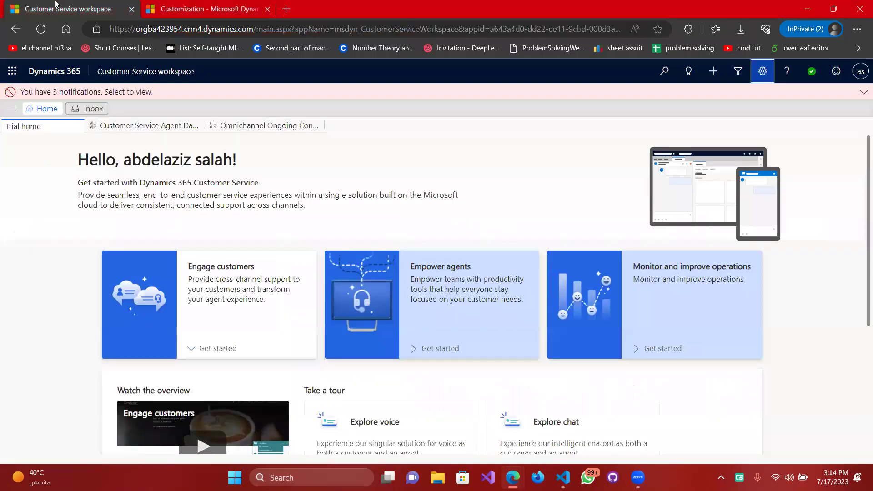
Refresh the Customization settings, open the PoliceOffices list, and start a new PoliceOffice record.
click(50, 8)
click(197, 9)
click(155, 71)
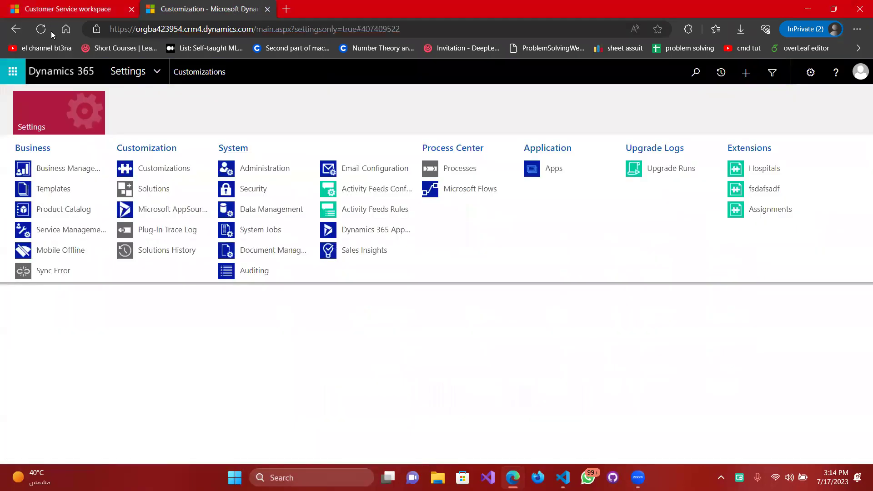
click(47, 29)
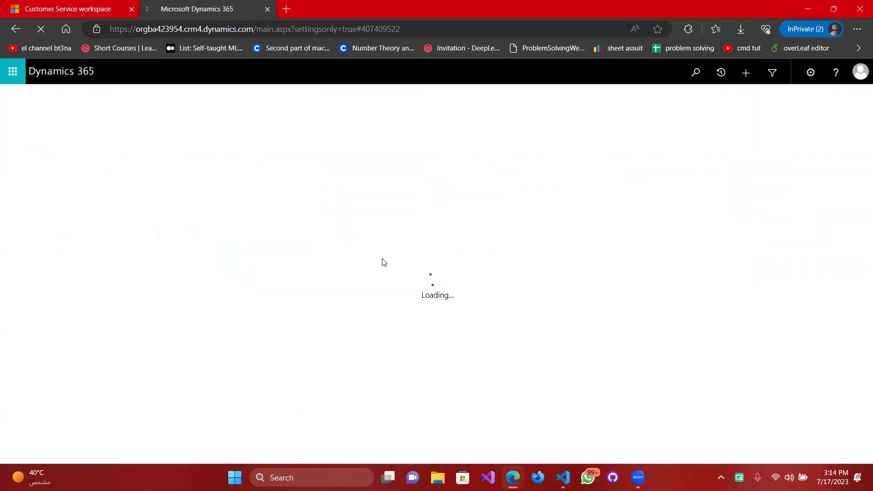
click(162, 76)
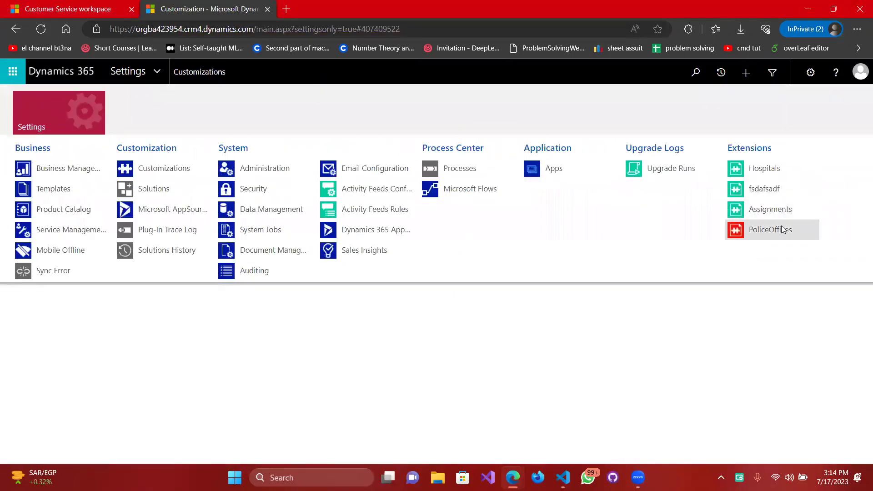
click(772, 237)
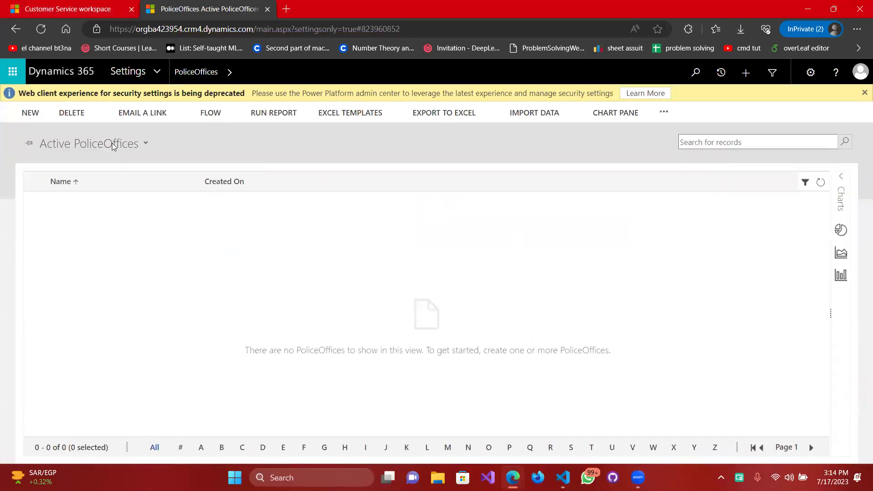
click(31, 112)
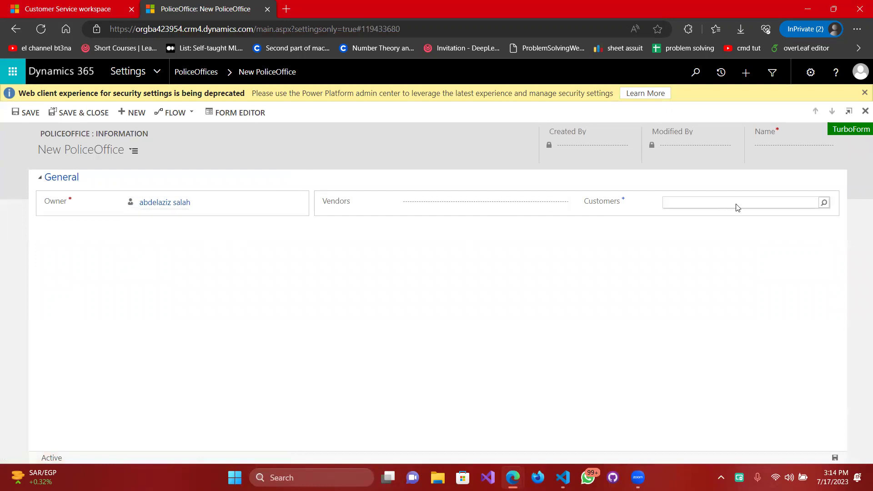
click(509, 203)
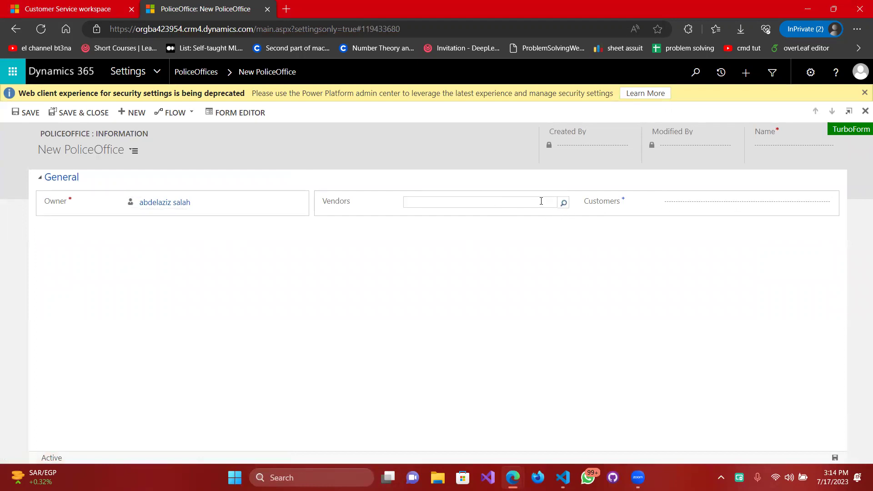
click(563, 202)
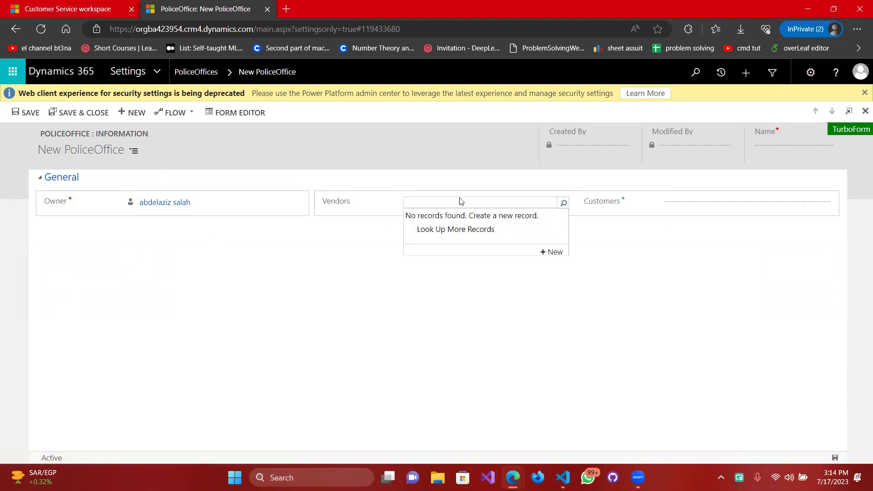
click(553, 254)
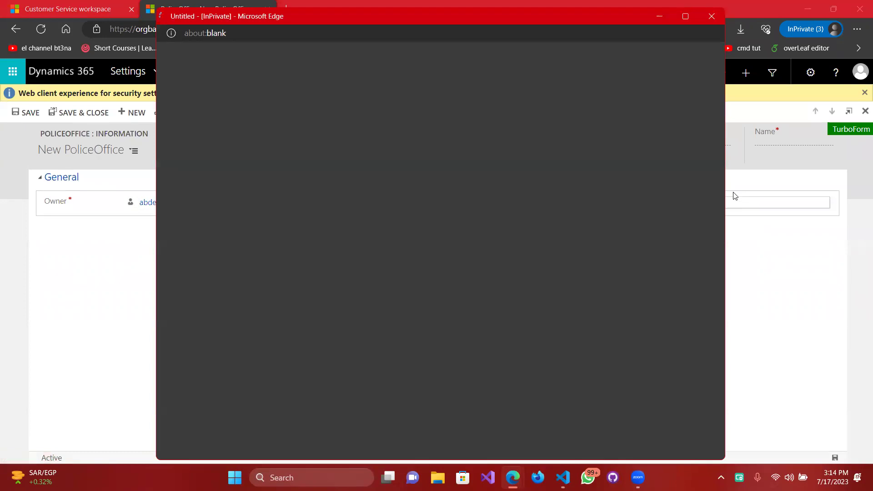
click(748, 203)
click(824, 203)
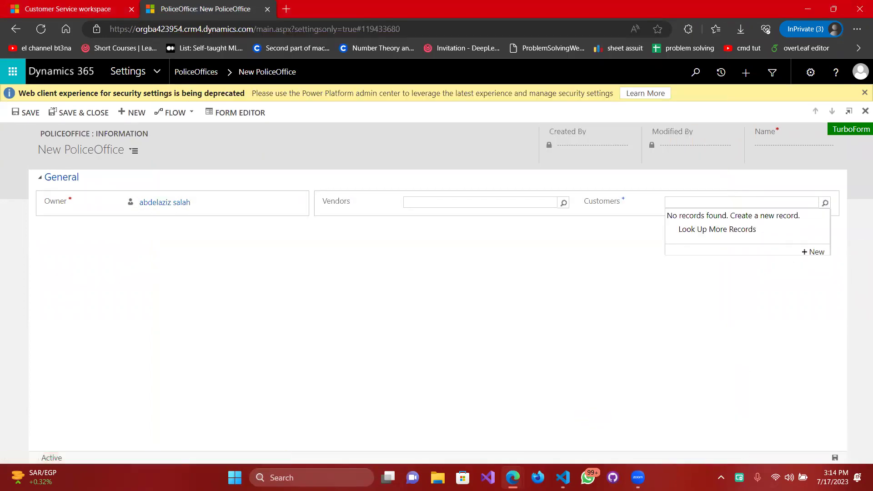
mouse_move(512, 478)
click(678, 418)
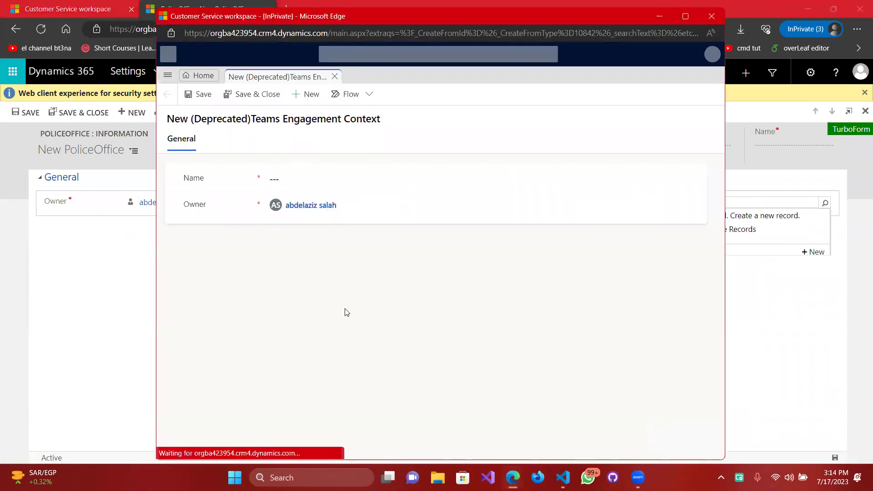
click(296, 178)
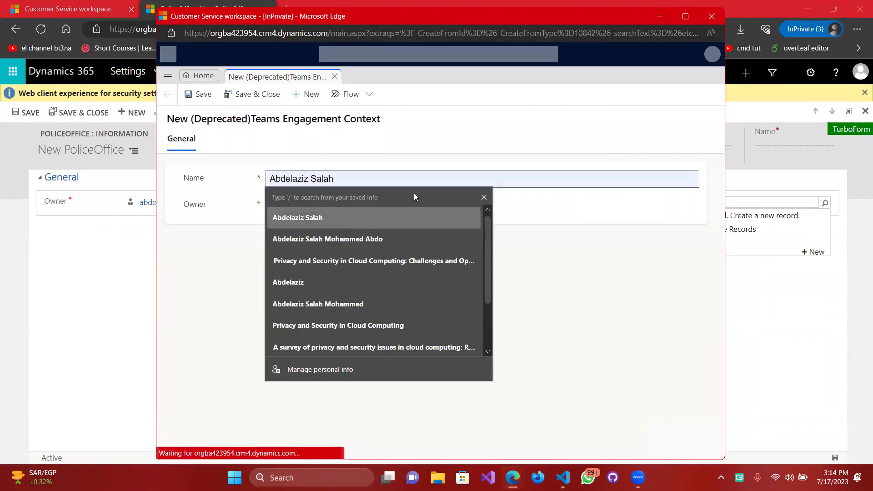
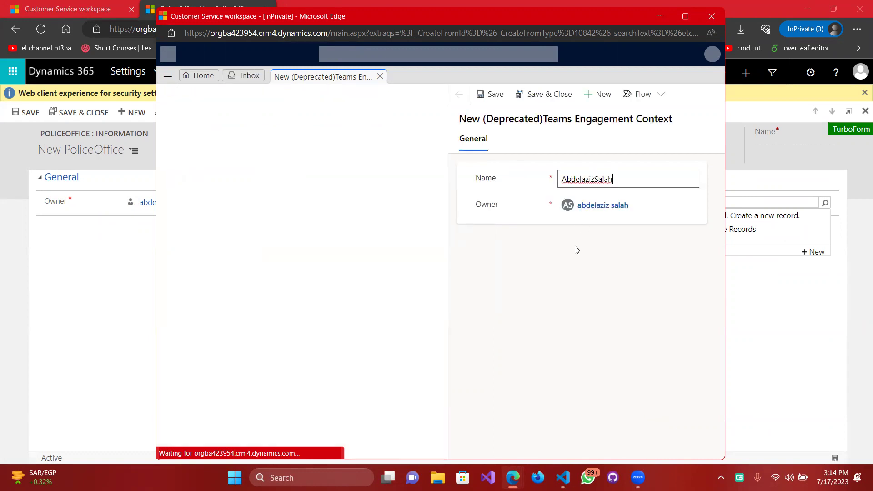
key(ctrl+a)
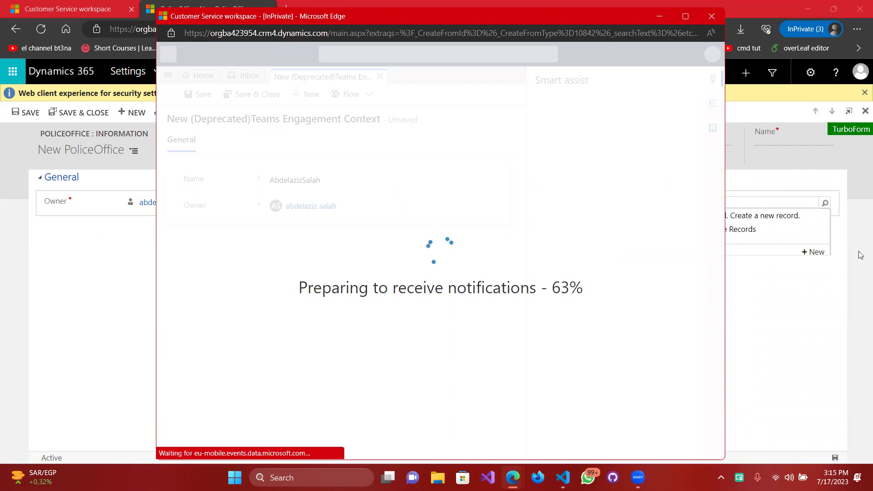
click(792, 203)
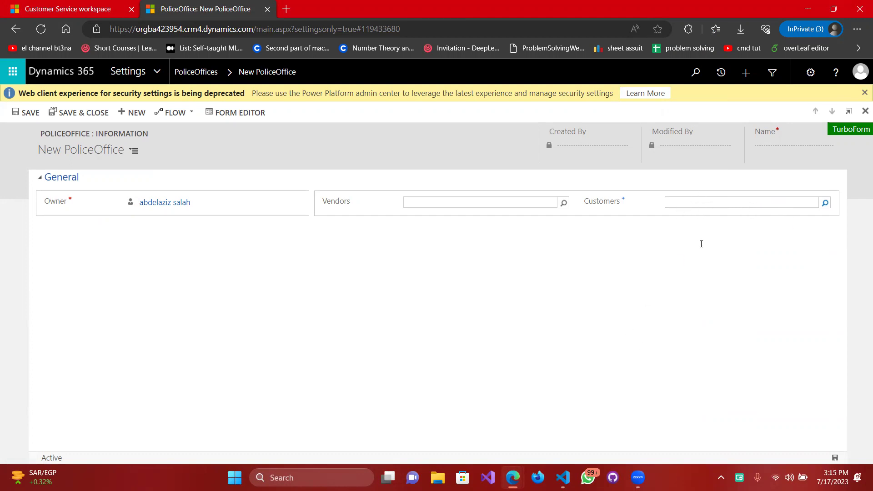
Create a new record named Customer1 from the Customers lookup and save and close it.
click(741, 202)
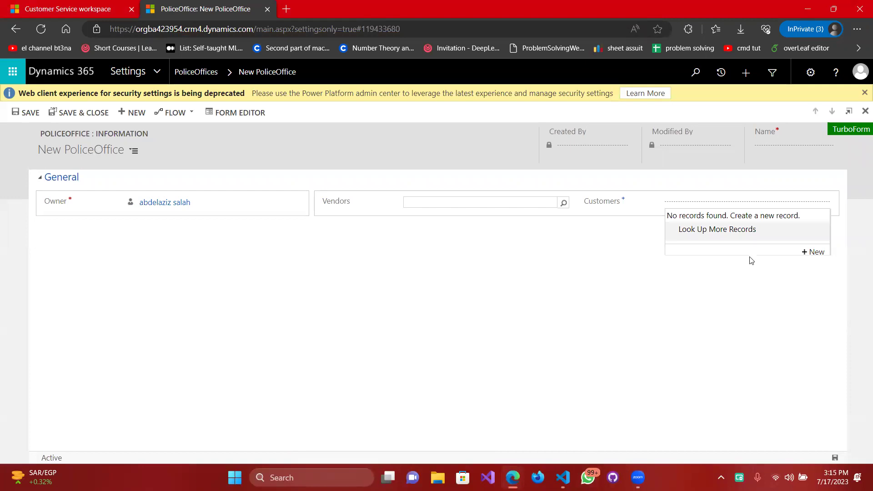
click(812, 251)
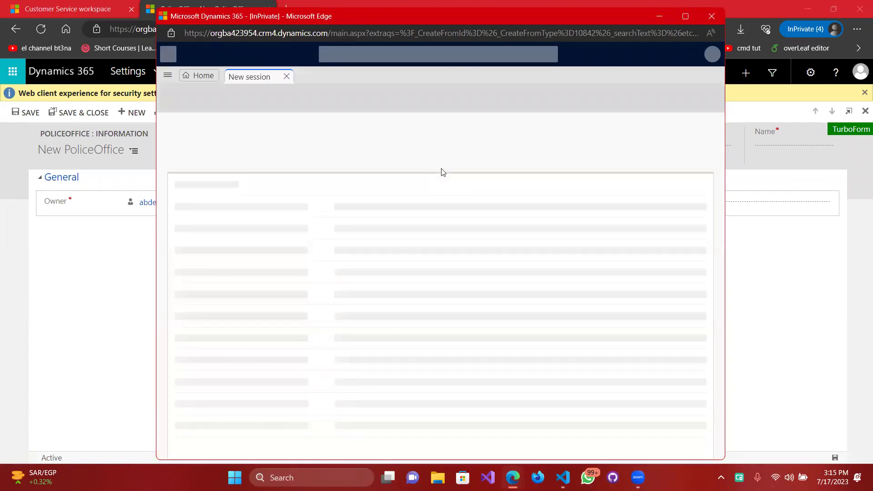
click(311, 182)
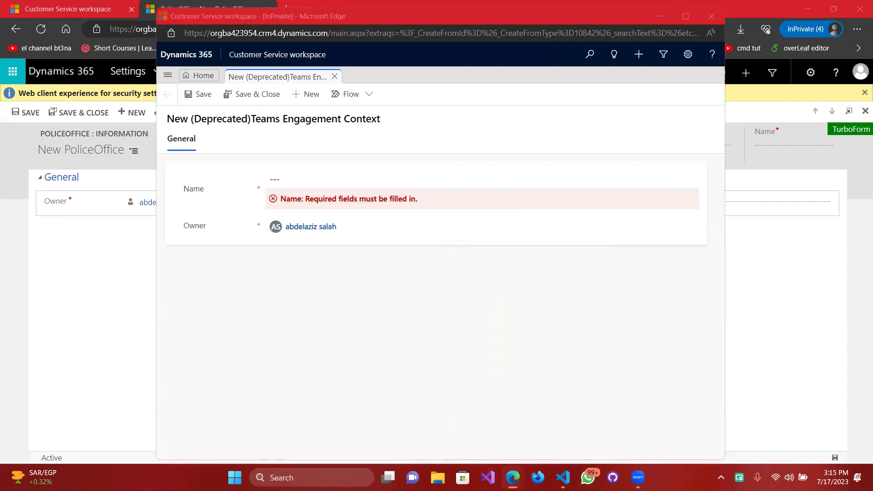
click(297, 178)
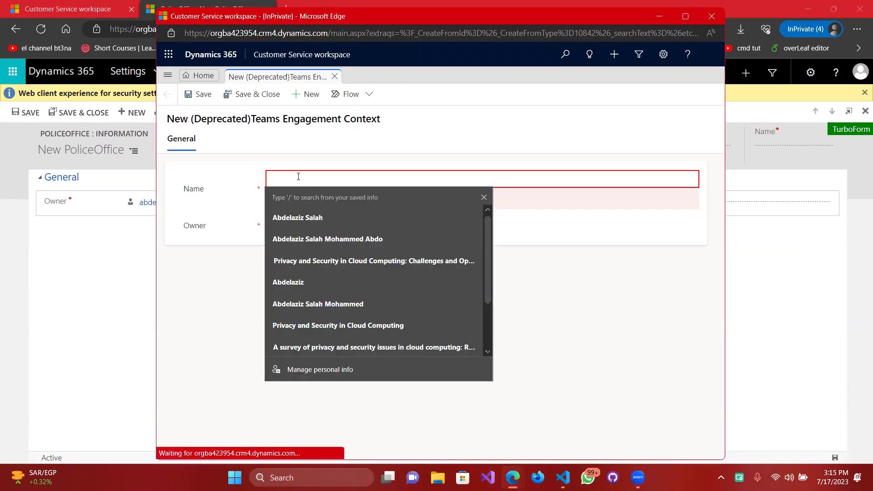
text(Customer1)
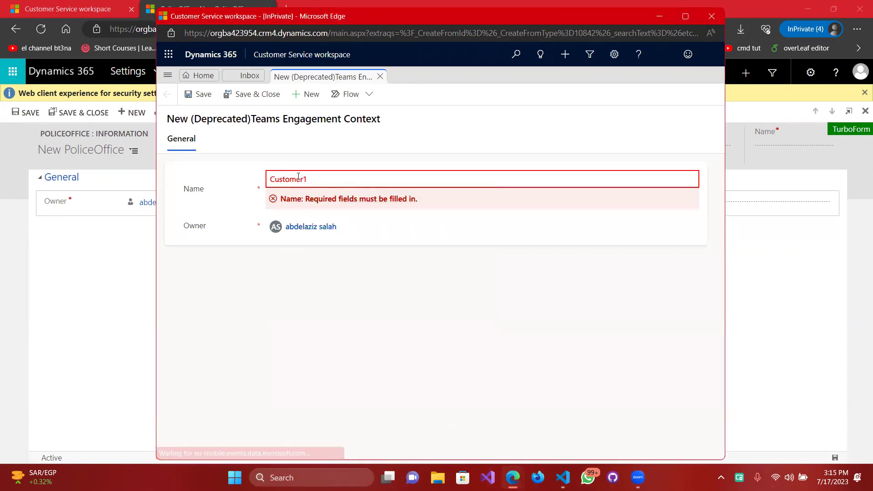
click(352, 250)
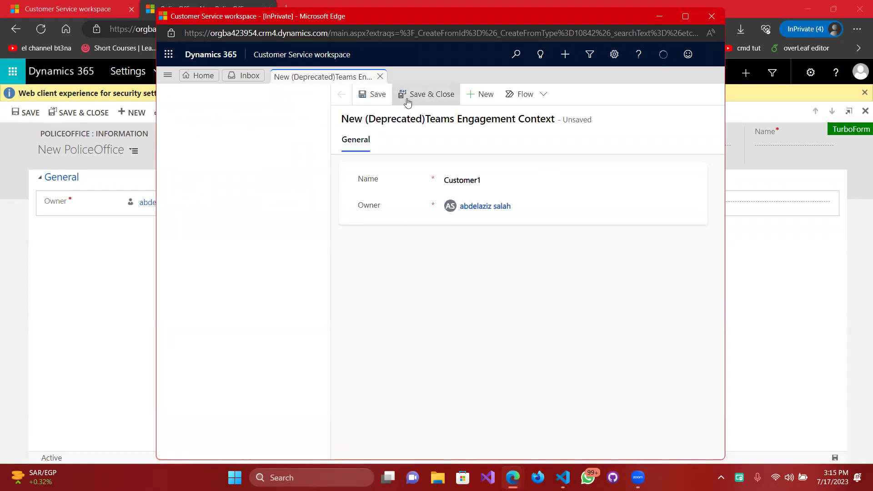
click(431, 95)
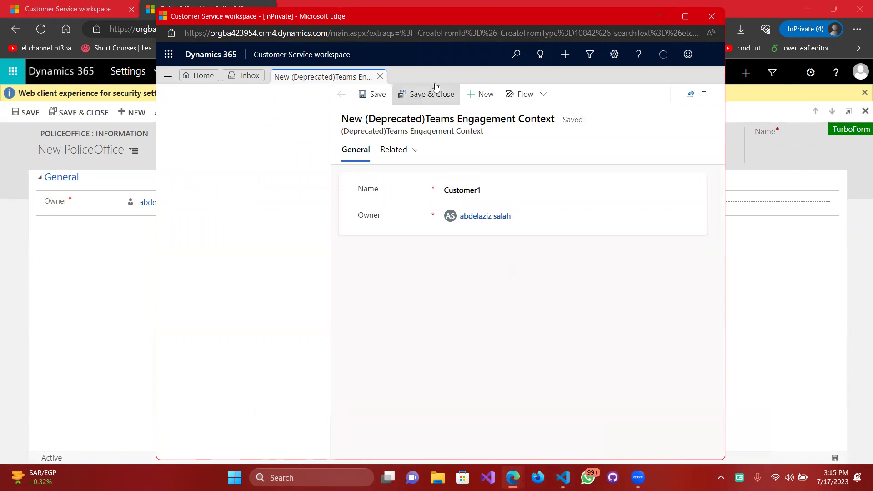
Create and save a record named Vendor1, then go to the Cases inbox.
click(414, 101)
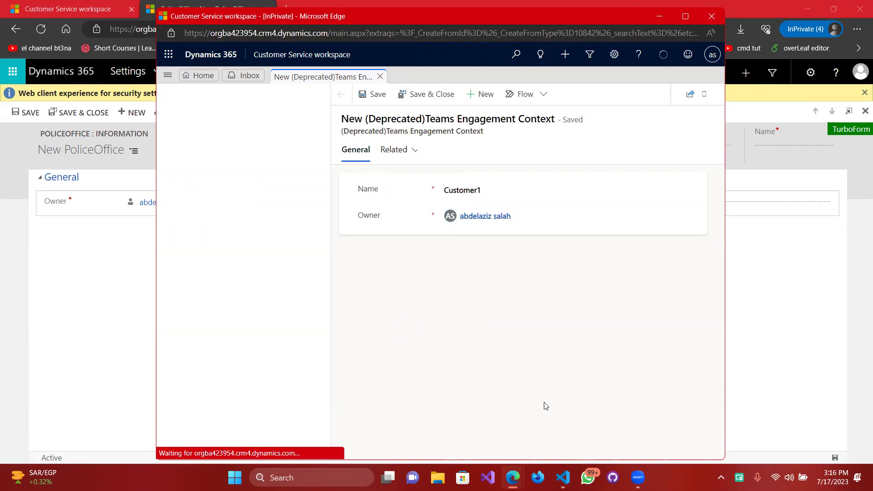
mouse_move(513, 477)
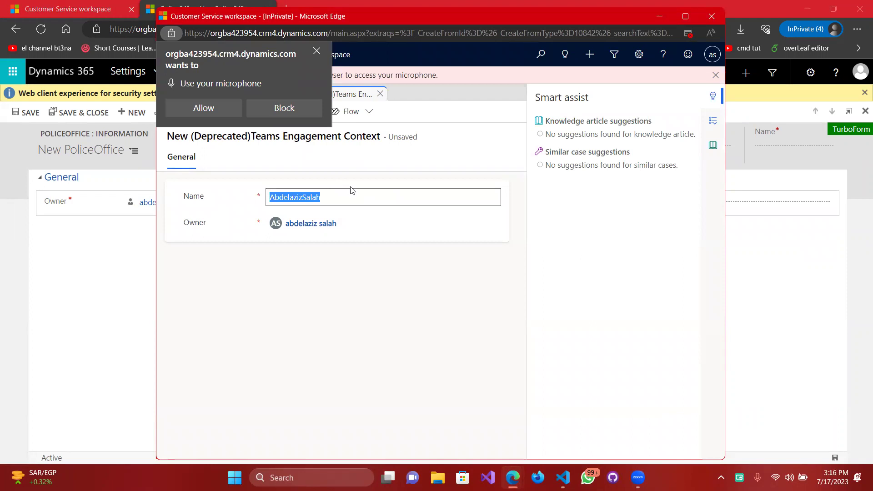
text(Vendor1)
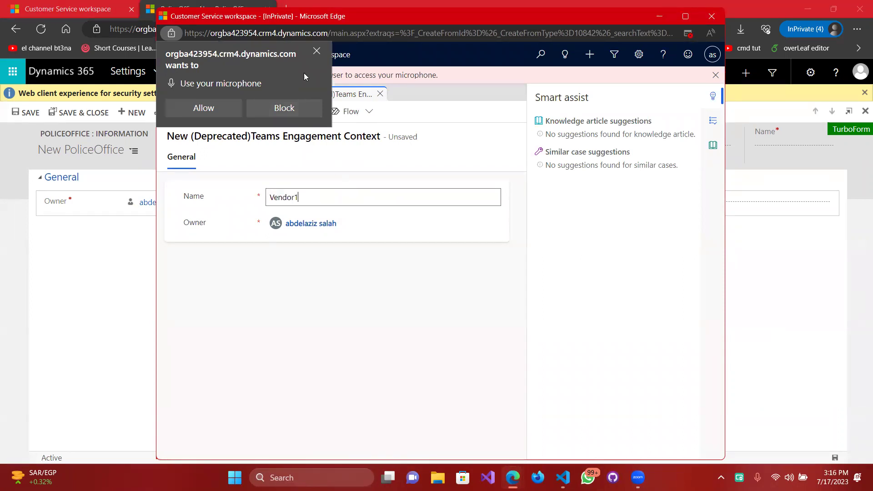
click(317, 51)
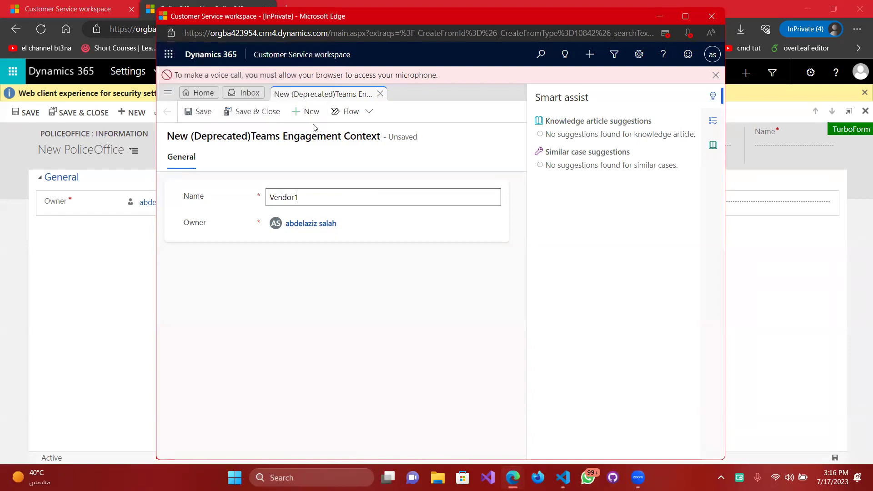
click(244, 121)
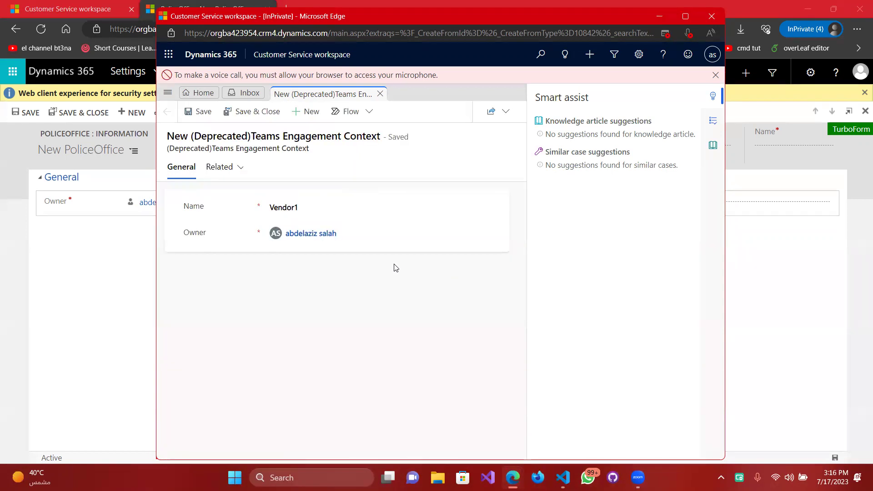
click(244, 93)
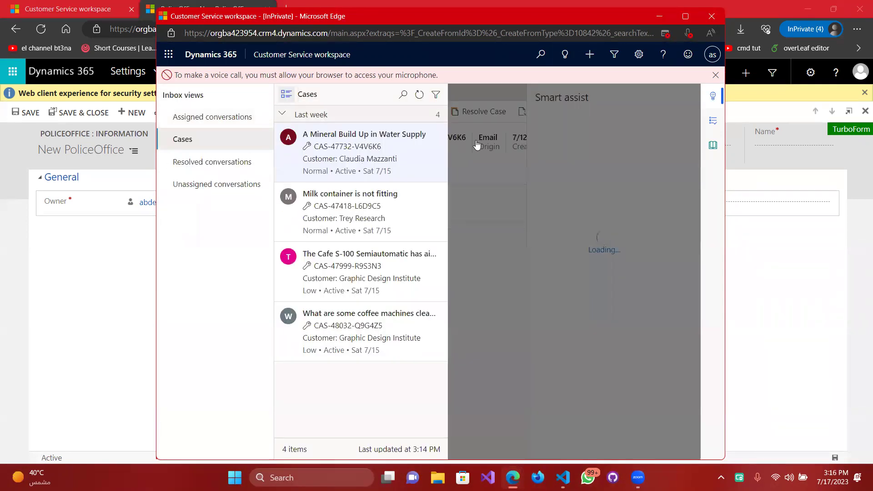
Maximize the workspace window and start a blank new case.
click(691, 19)
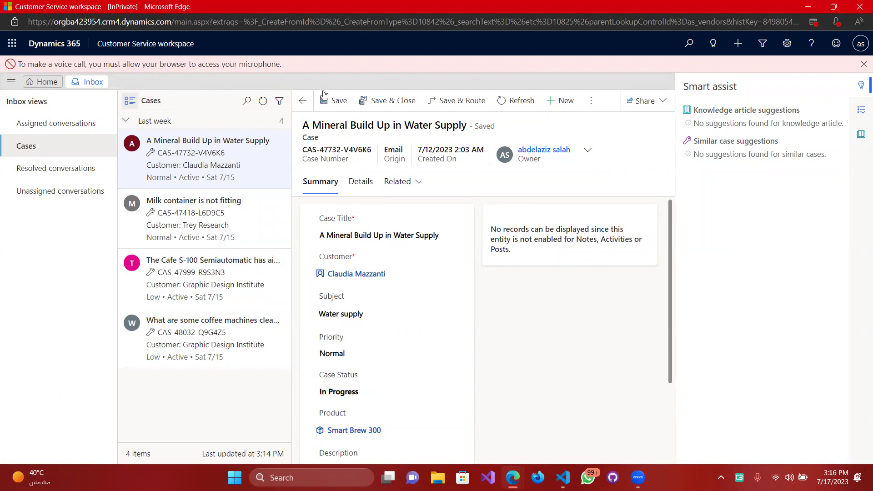
click(562, 100)
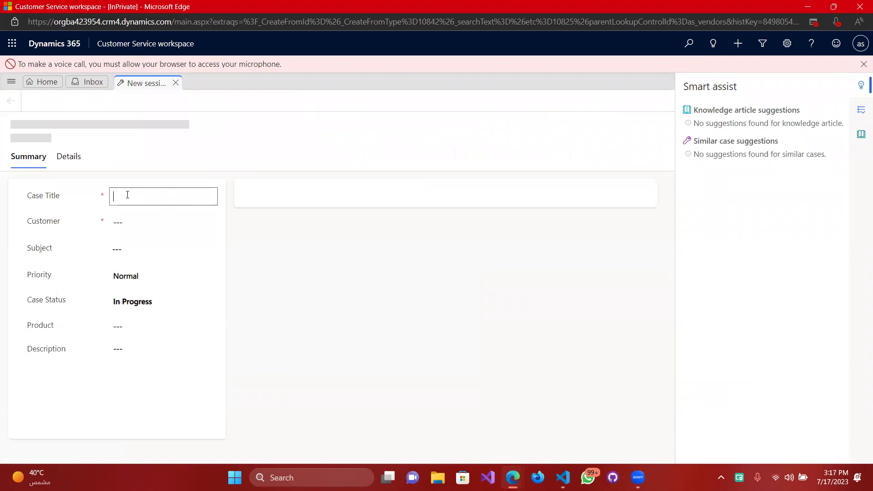
Title the case Case1 and create a new Contact from the Customer lookup.
text(Case1)
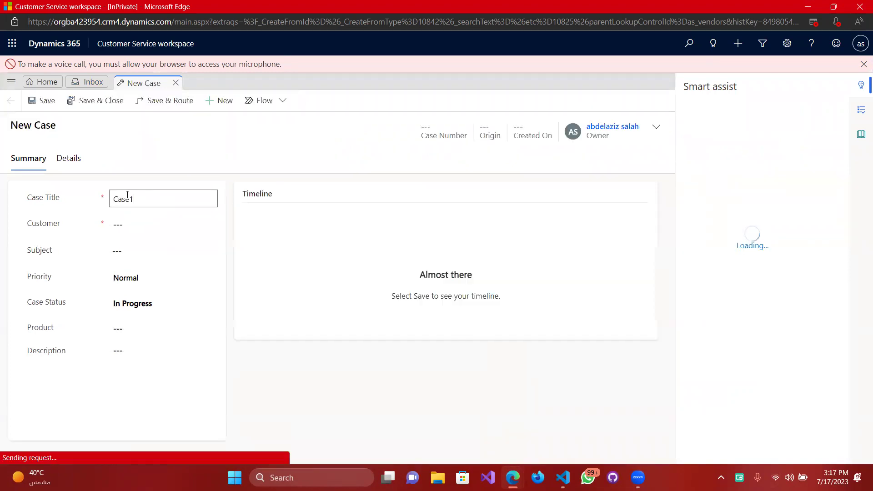
key(Tab)
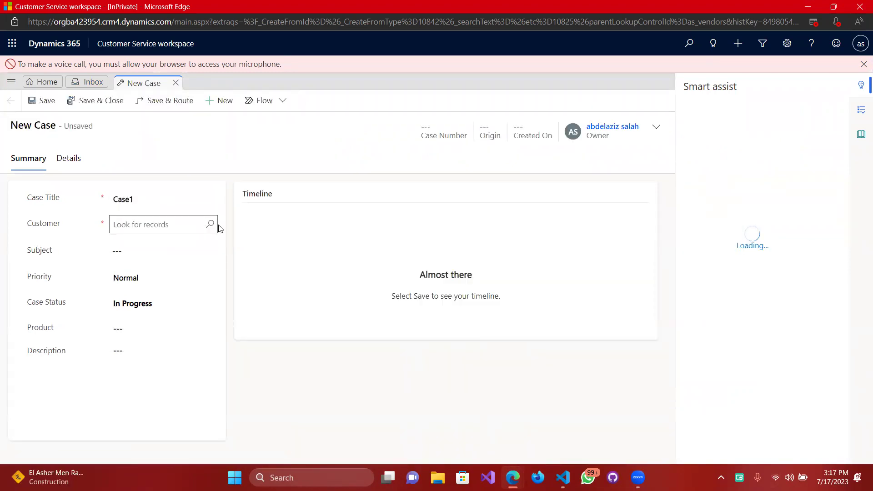
click(214, 226)
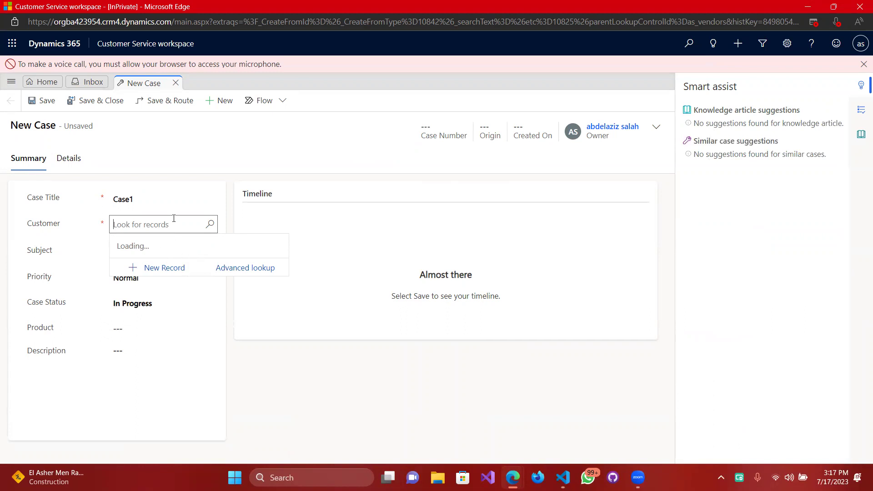
click(136, 199)
click(211, 224)
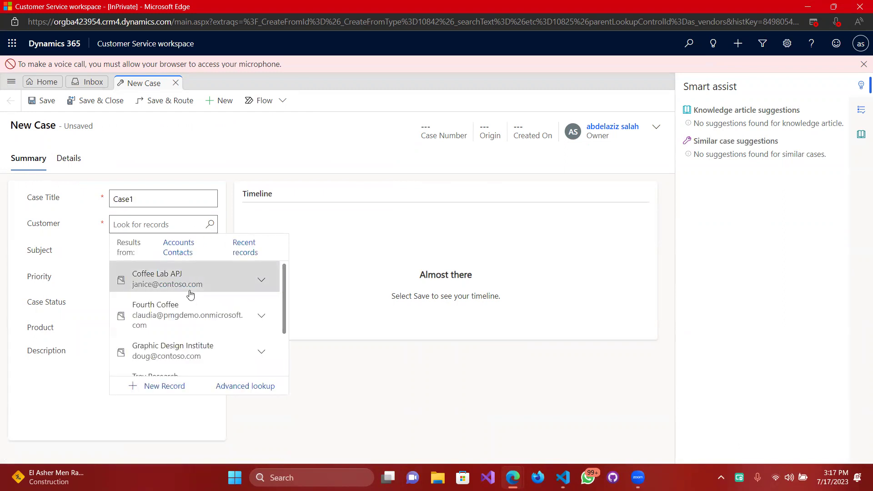
scroll(195, 326, down, 3)
scroll(191, 313, up, 3)
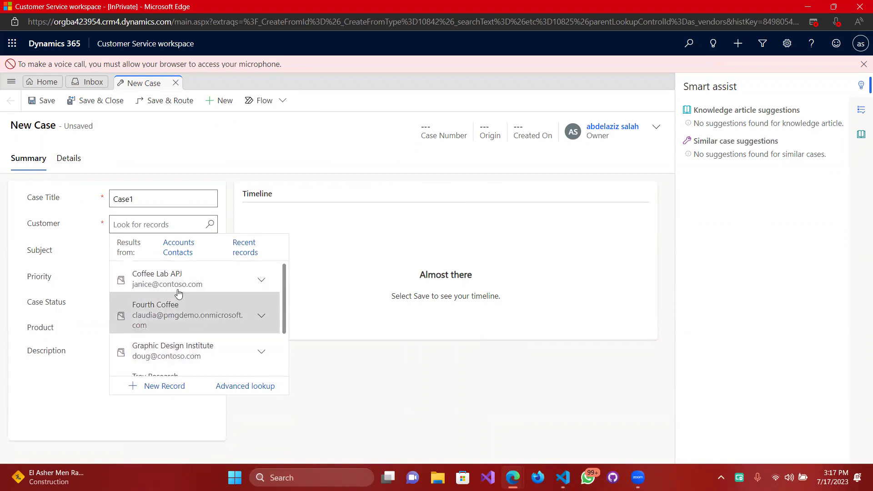
click(164, 386)
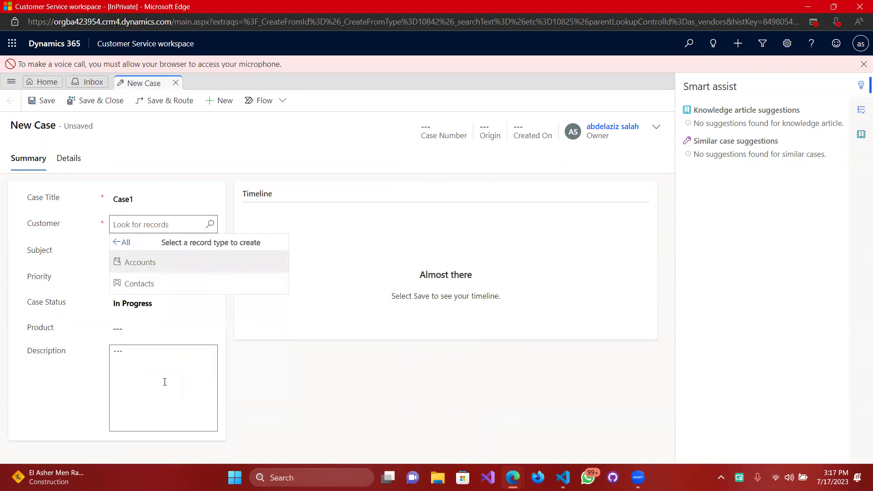
click(221, 279)
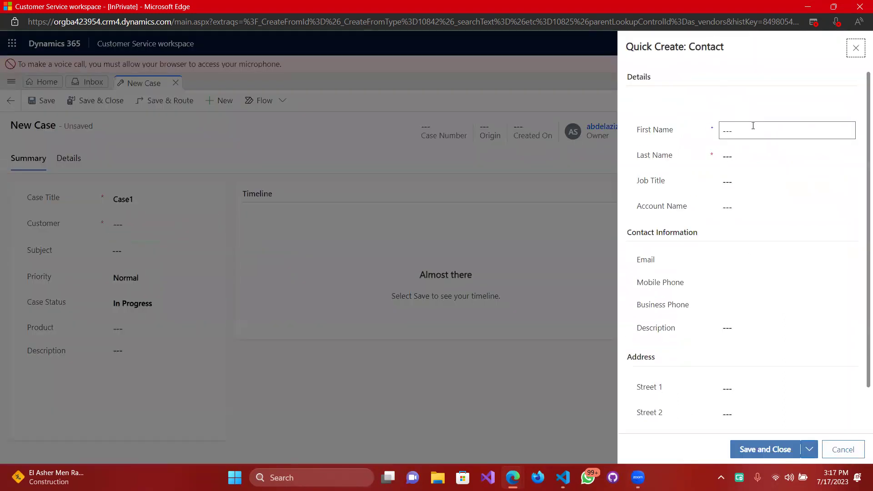
Fill the contact's first and last name, job title Customer, and account Coffee Lab APJ.
click(753, 126)
text(Cus)
key(Tab)
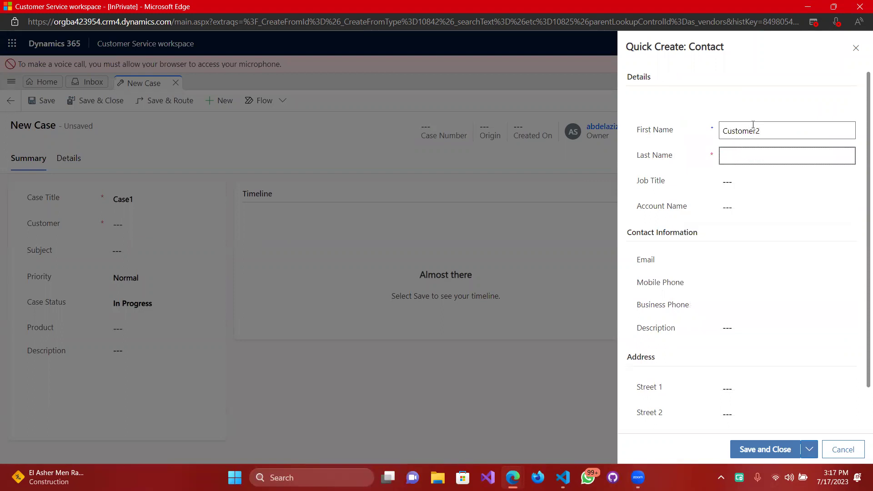
text(Cutomer)
key(Tab)
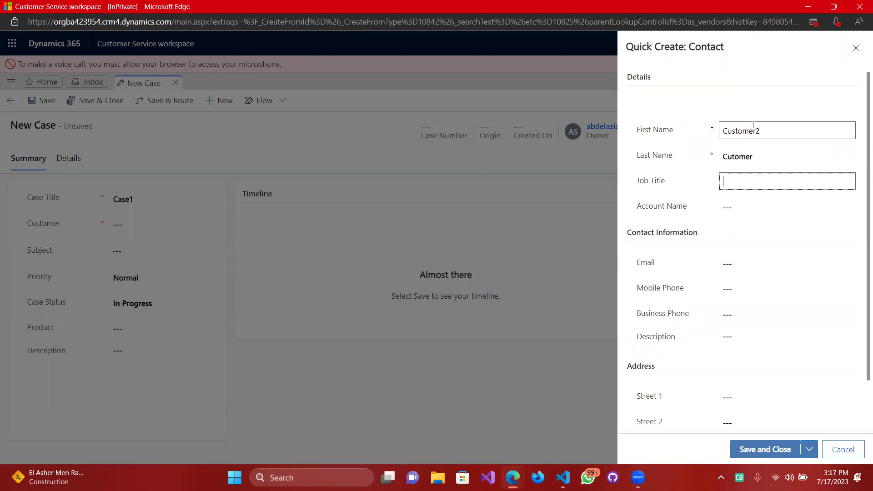
text(Customere)
key(Tab)
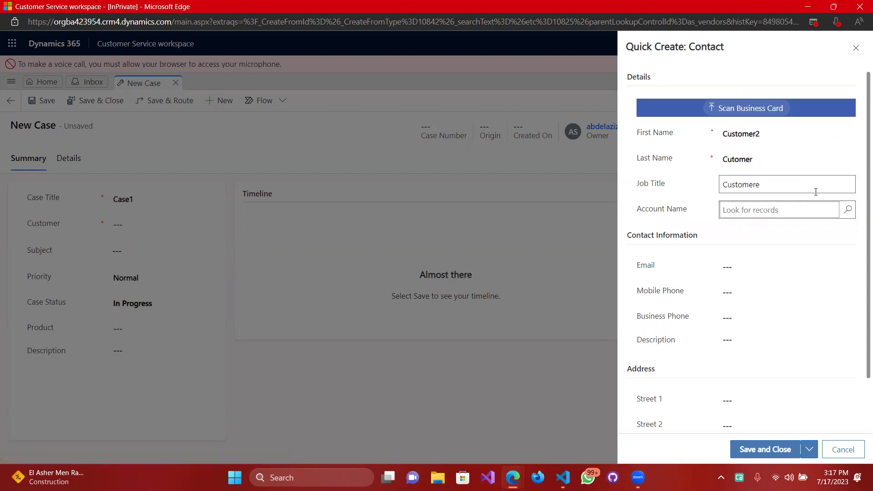
click(846, 211)
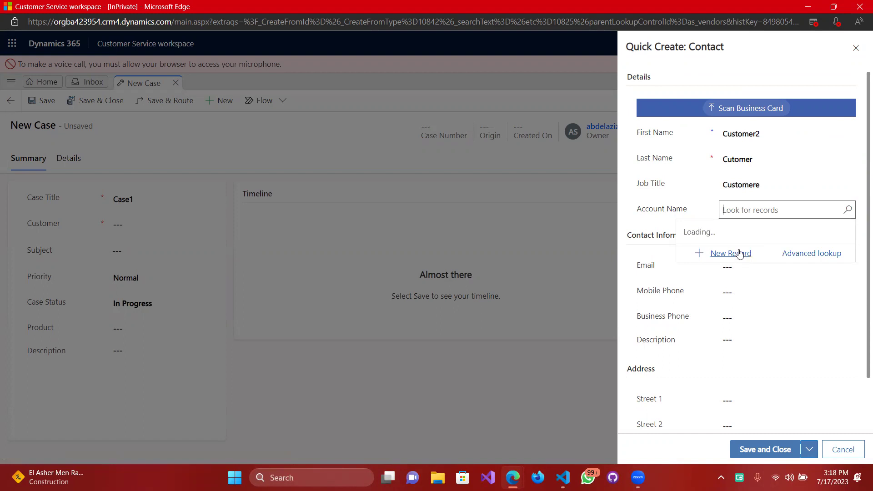
click(756, 261)
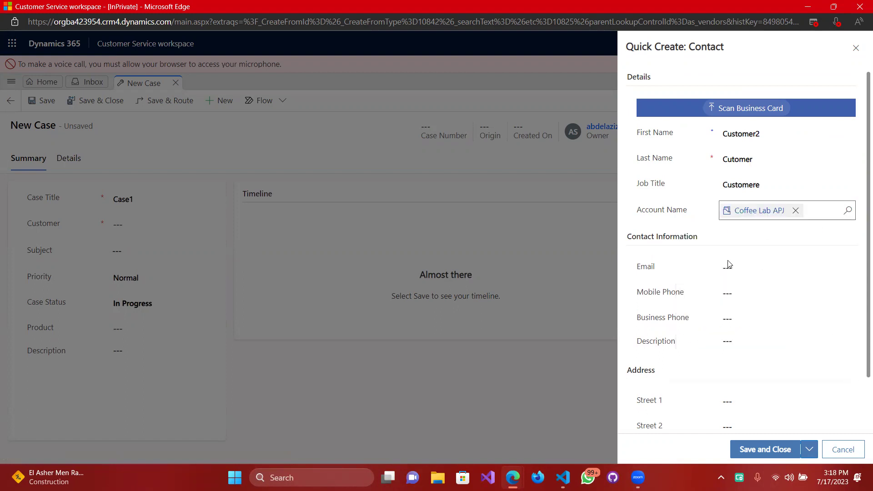
Fill the contact's e-mail, phone numbers, description and street and city address, then save and close it.
click(736, 267)
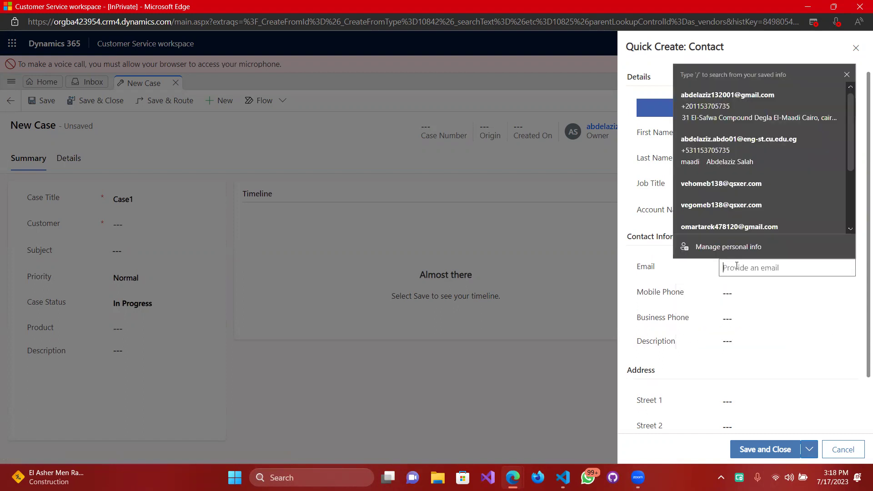
key(Tab)
text(4214211)
key(Tab)
text(2142421)
key(Tab)
text(fsjnafknl)
key(Tab)
text(fnkjlaskjn)
key(Tab)
text(fsdjanfkakl)
key(Tab)
text(fjkndaskjfnkl)
key(Tab)
key(Tab)
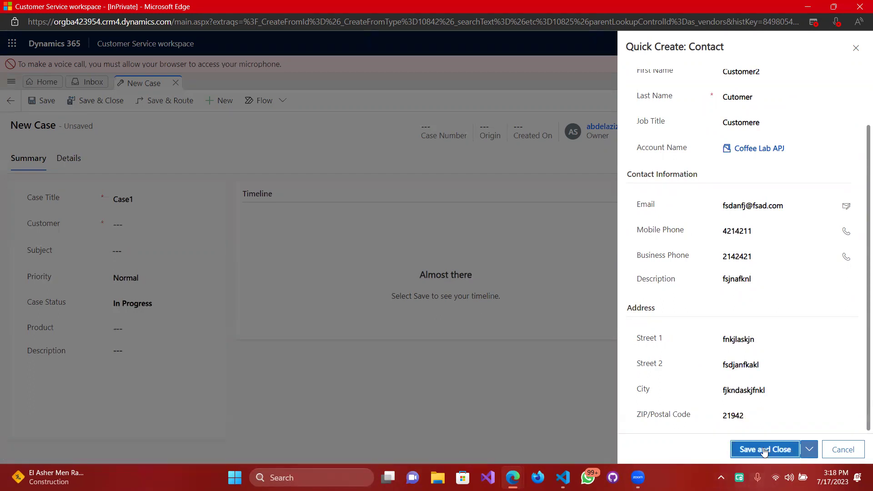
click(764, 449)
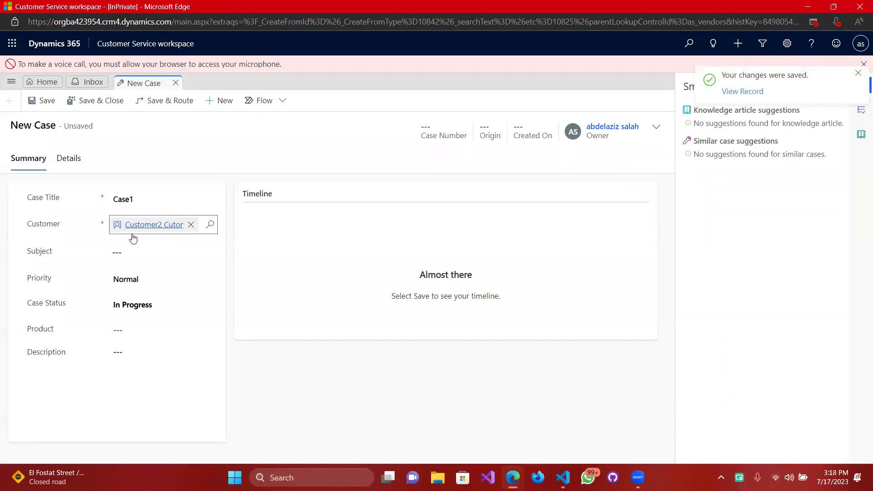
Give Case1 Subject General, Priority High, Product Airpot, description 'fsfasa', then save and close.
click(128, 253)
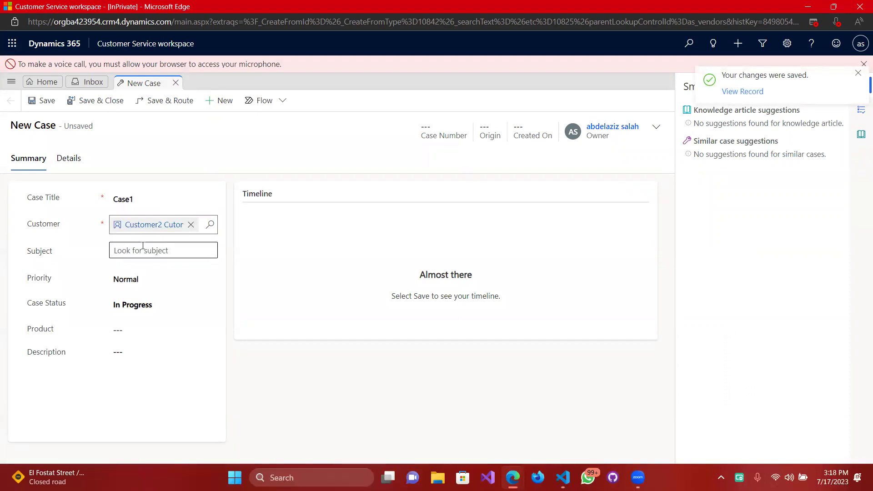
click(212, 253)
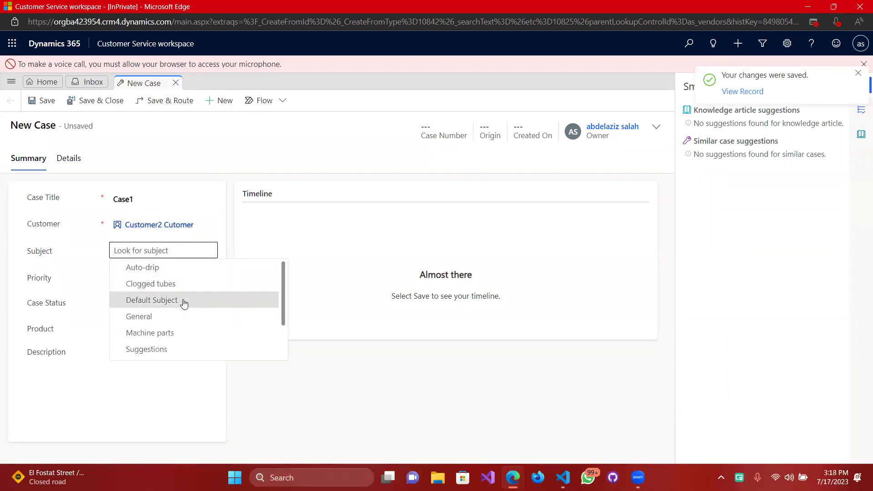
click(168, 311)
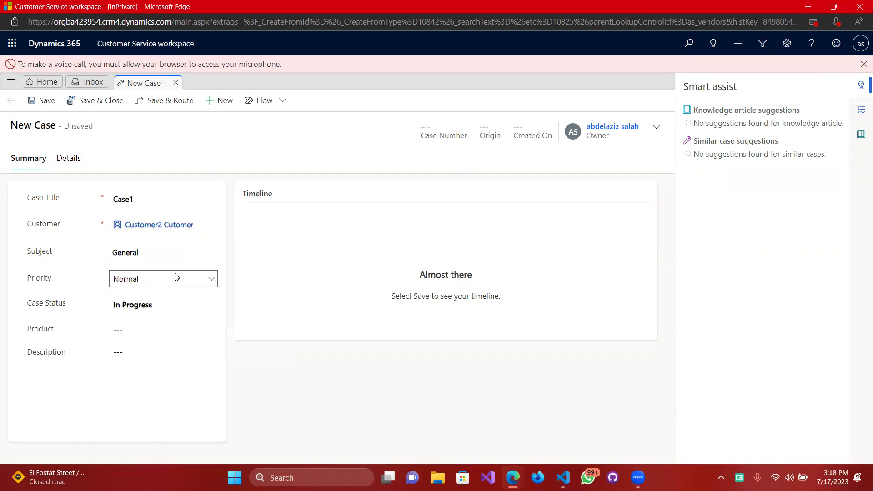
click(211, 279)
click(150, 305)
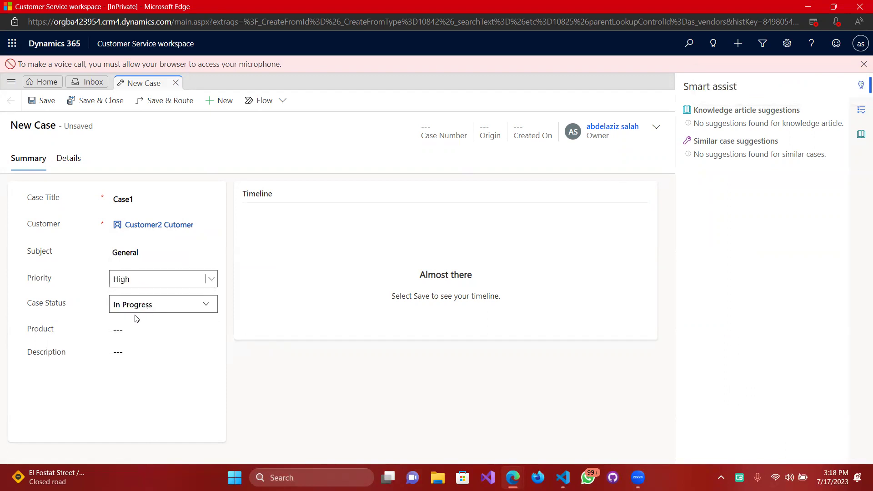
click(194, 322)
click(210, 330)
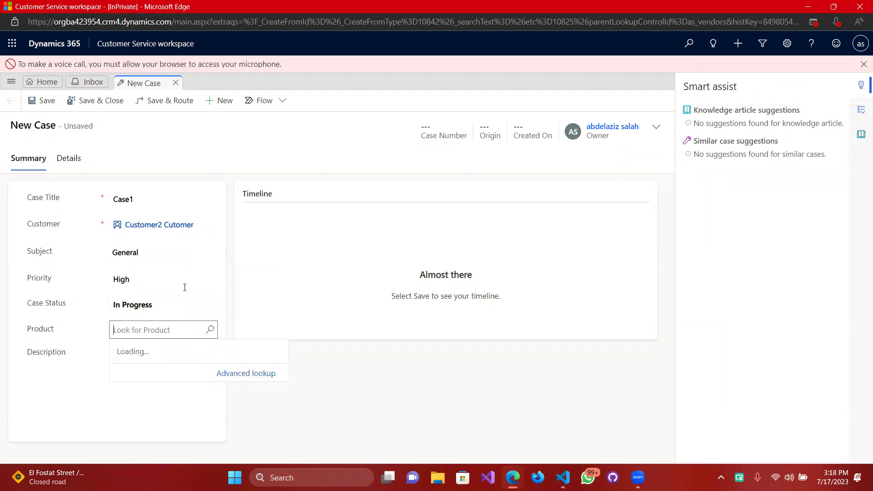
click(231, 240)
click(149, 352)
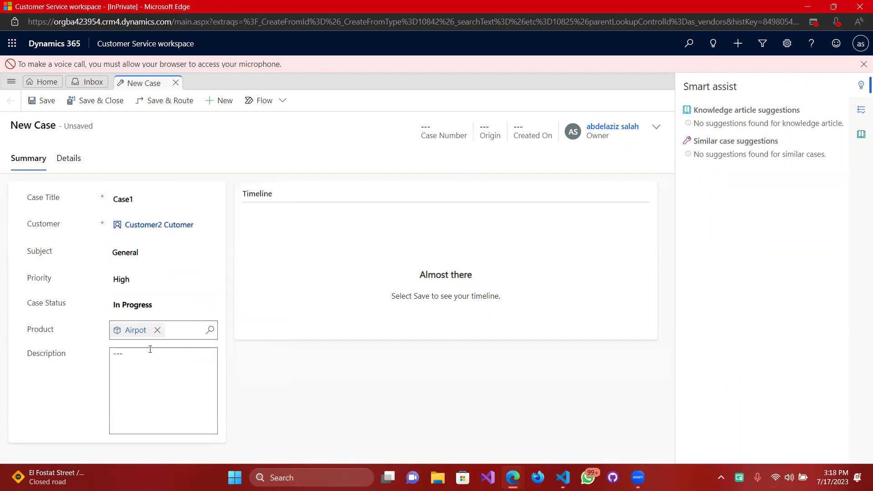
text(fsfasa)
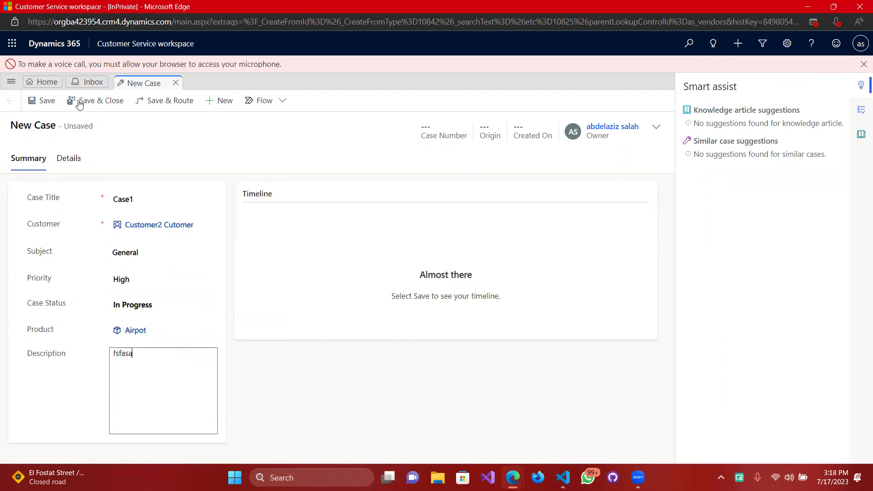
click(95, 102)
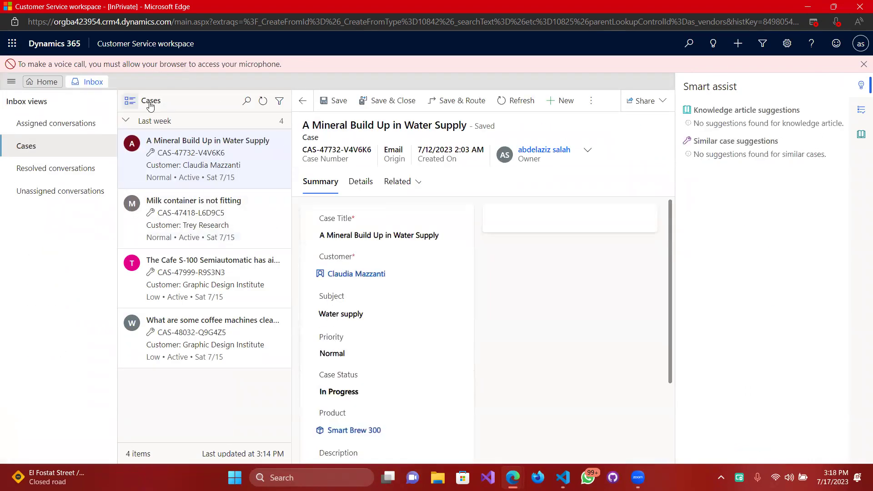
Refresh the Cases list, open Case1 to verify it, and save and close it.
click(264, 102)
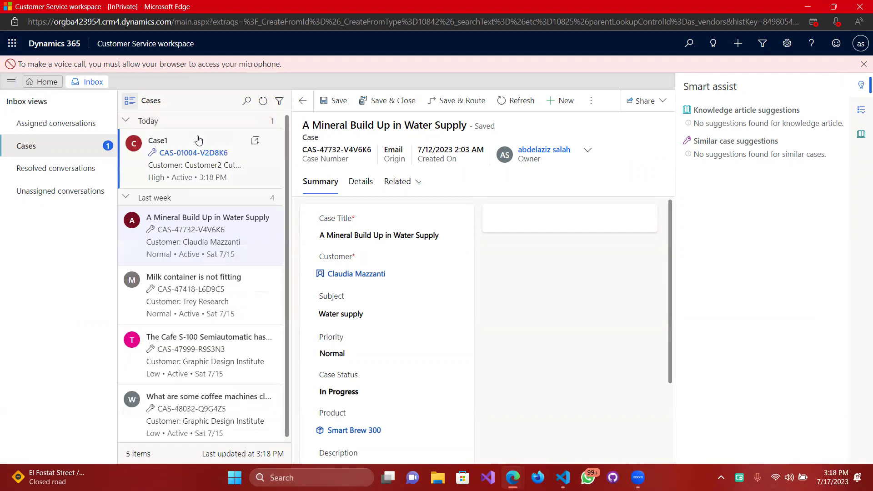
click(224, 139)
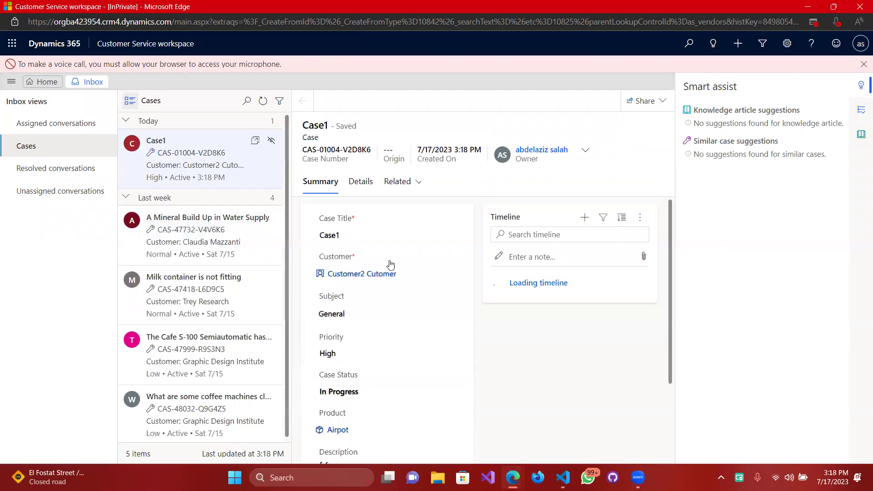
click(361, 275)
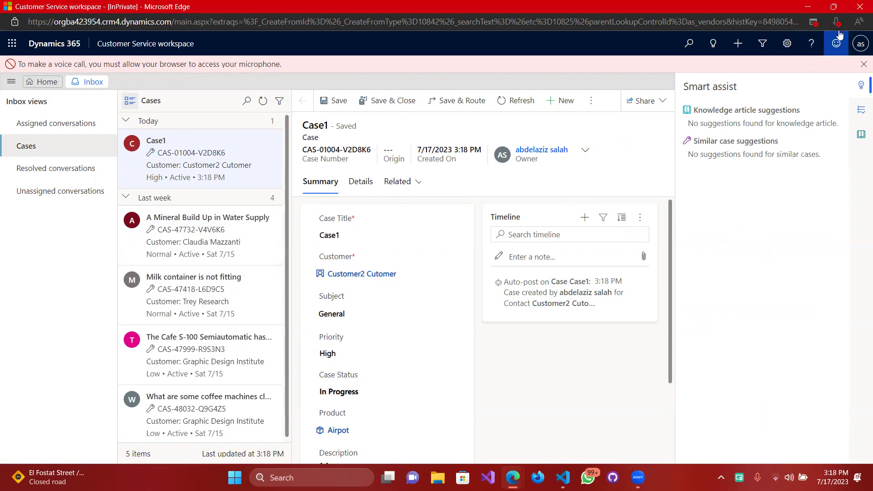
click(860, 6)
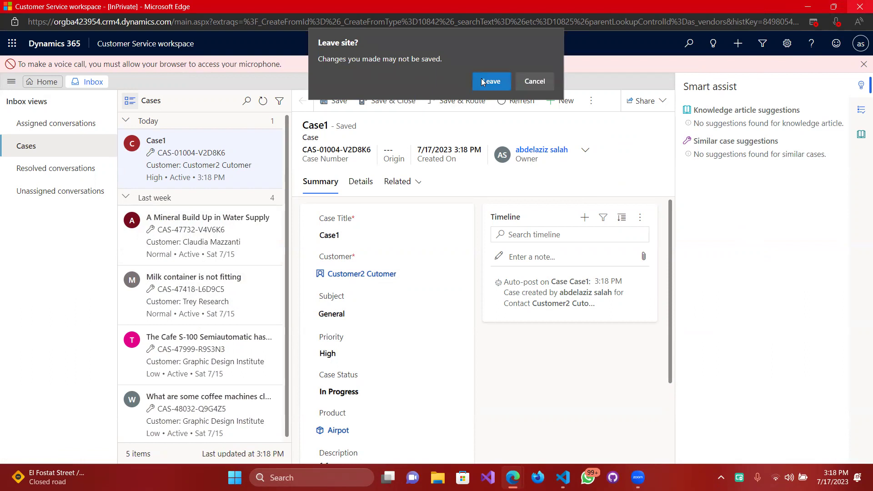
click(530, 81)
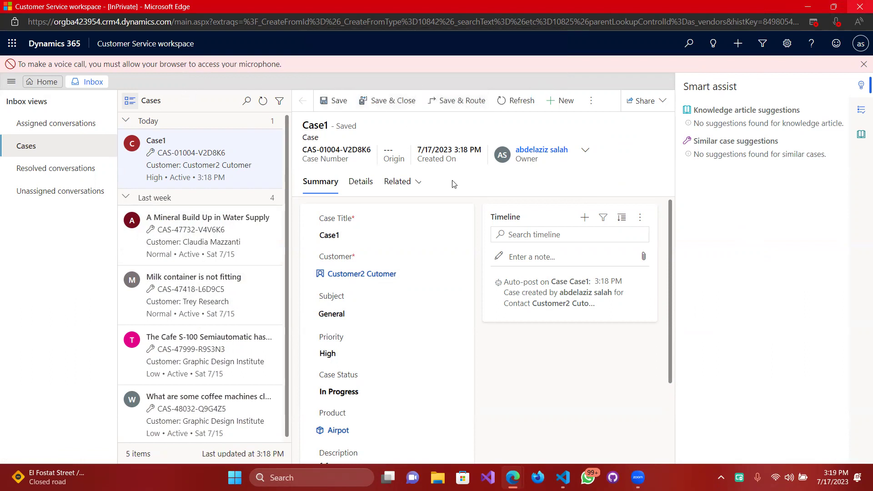
click(394, 101)
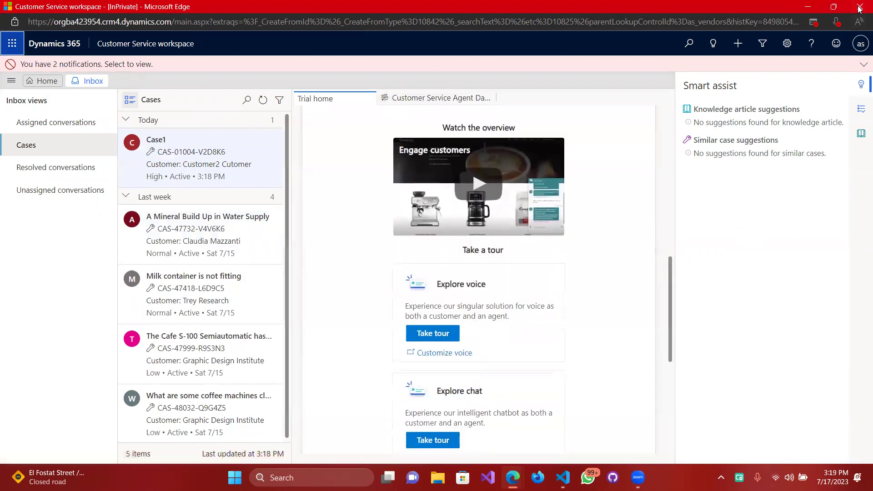
Close the workspace browser window, confirming Leave to return to the PoliceOffice form.
click(485, 103)
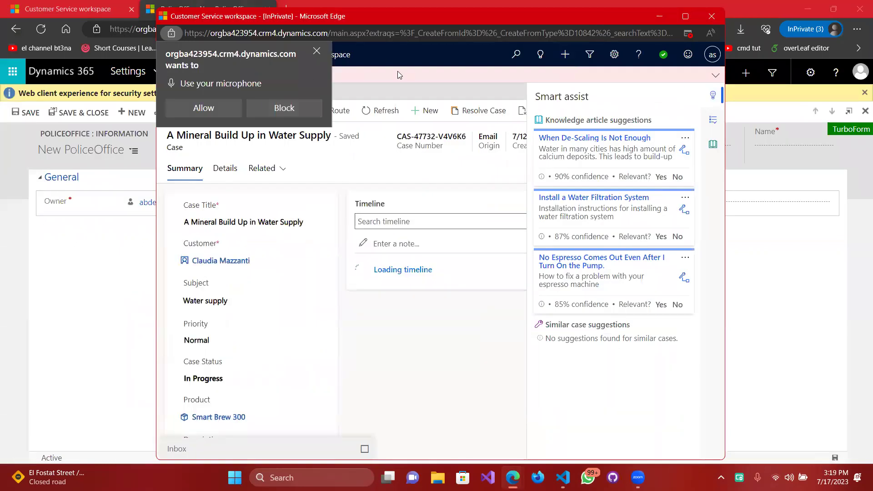
click(316, 50)
scroll(278, 309, down, 3)
scroll(278, 282, up, 3)
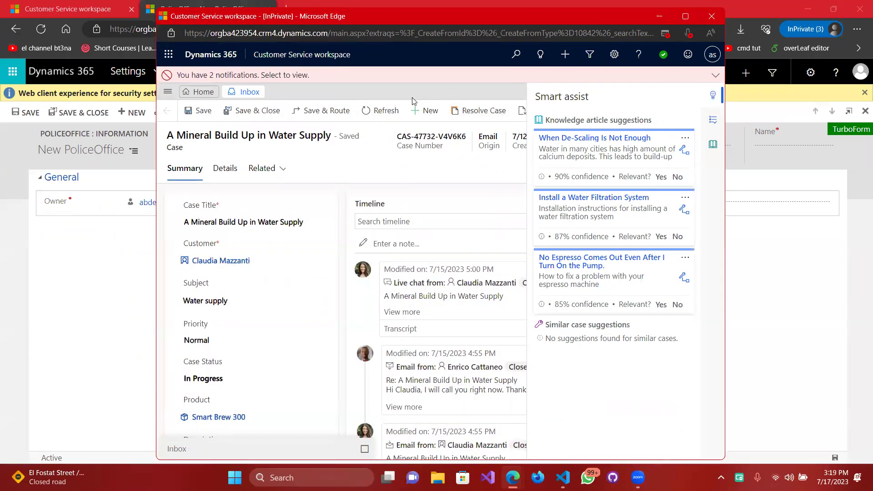
click(712, 15)
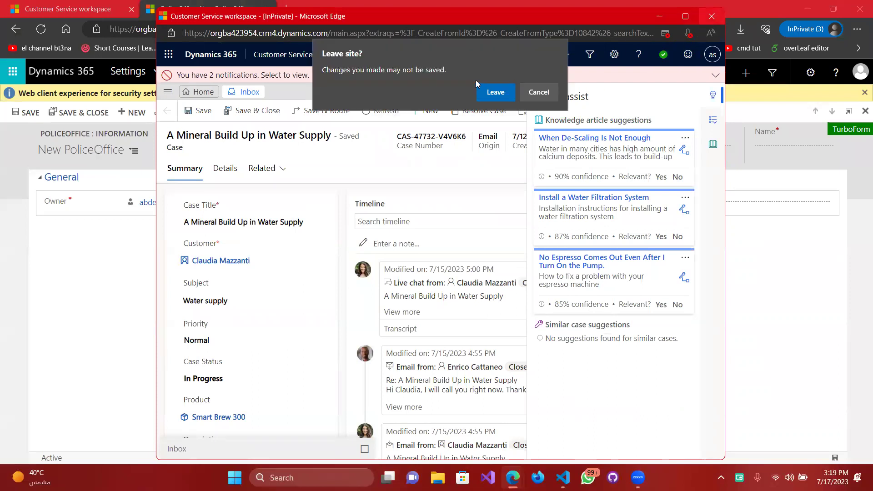
click(495, 92)
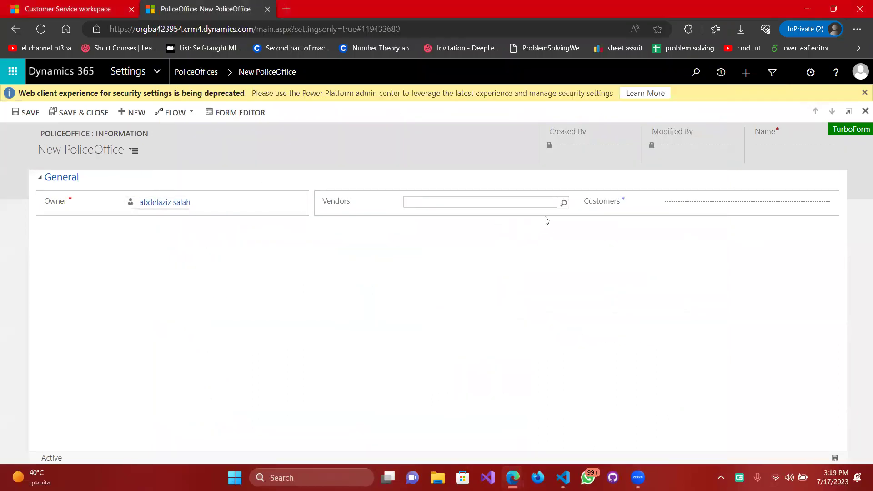
Pick Vendor1 in the Vendors lookup and Customer1 in the Customers lookup.
click(563, 204)
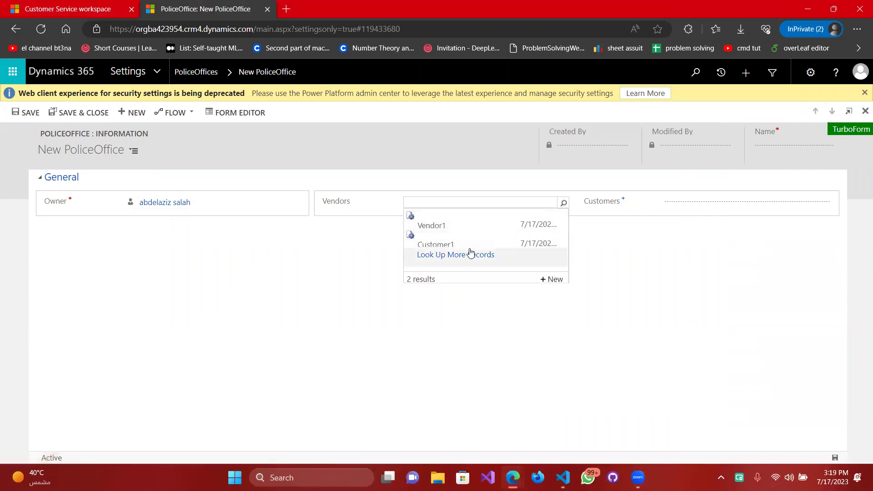
click(457, 226)
click(824, 203)
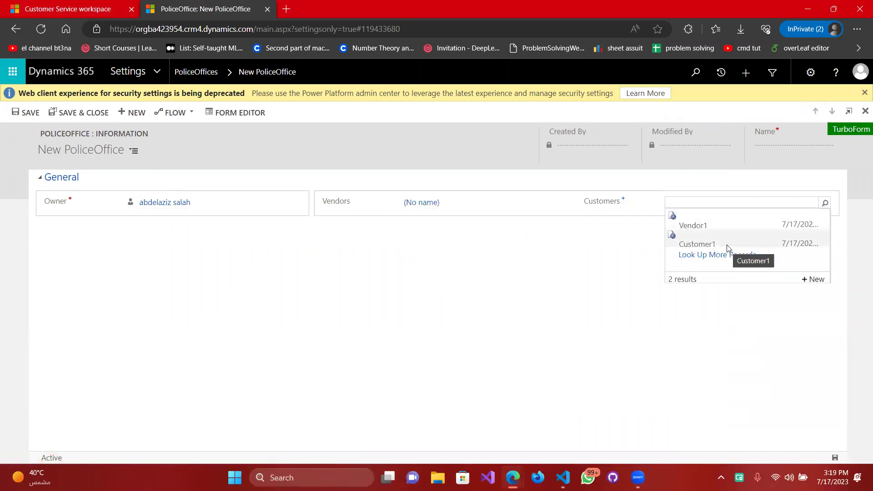
click(728, 244)
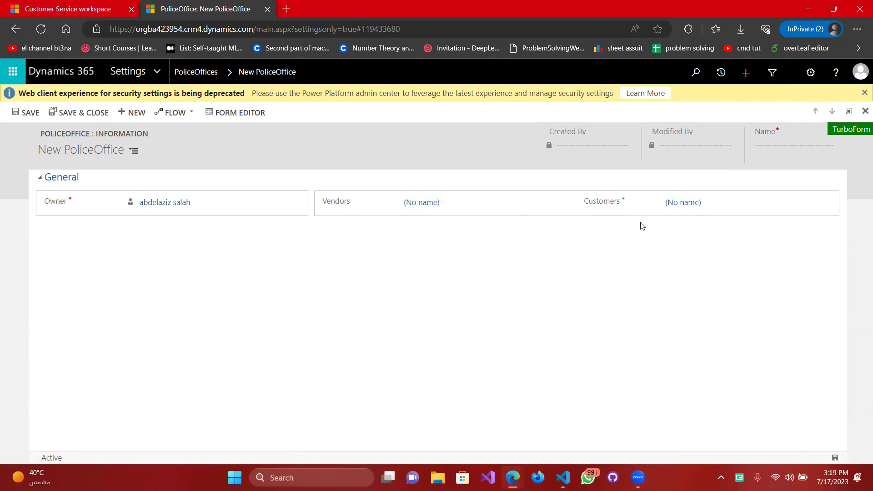
click(564, 204)
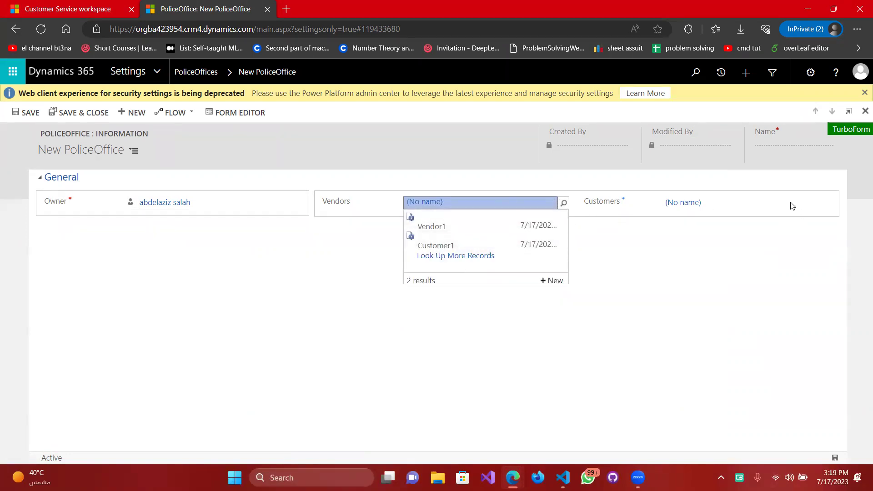
click(578, 214)
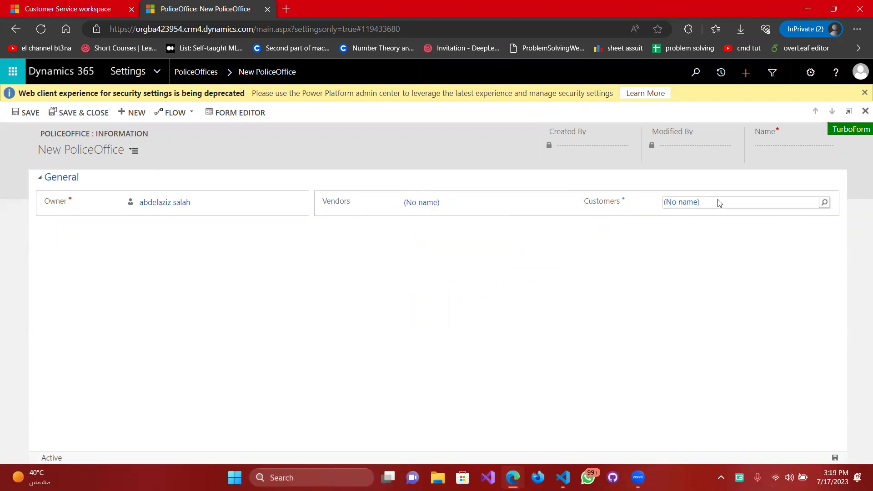